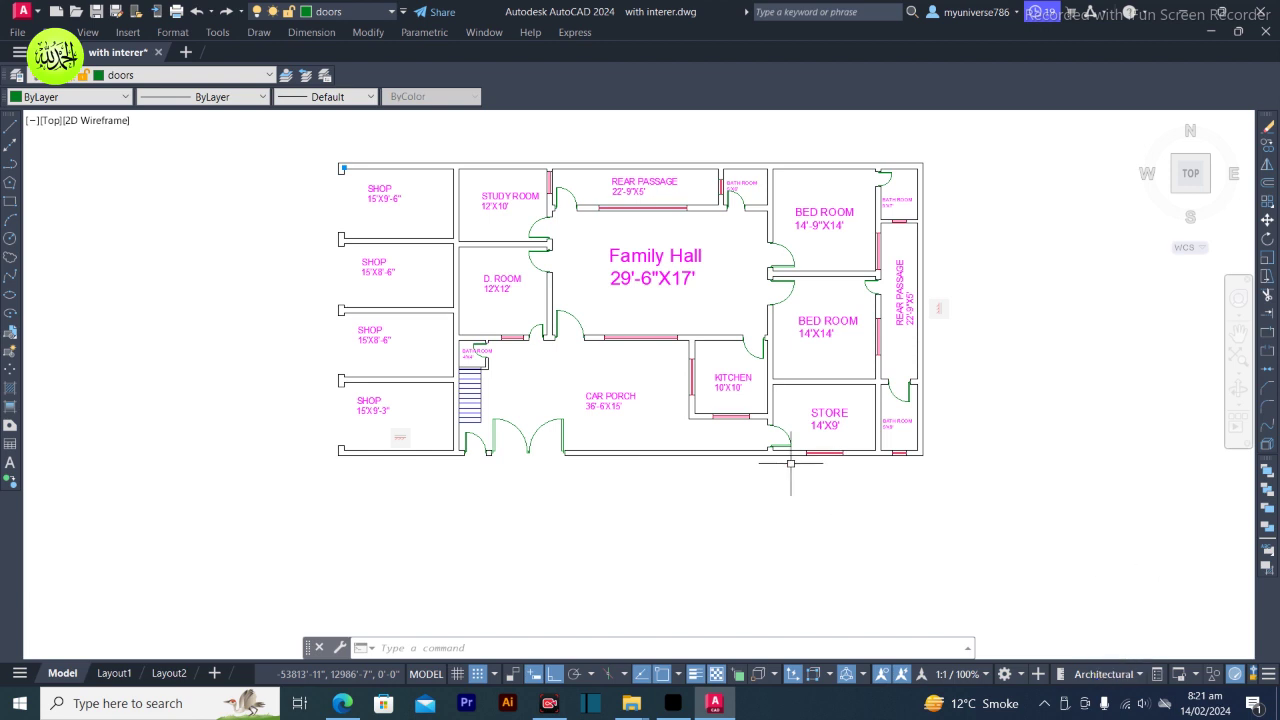
Draw a horizontal ground line about 245 feet long in the empty area below the right-hand floor plan
scroll(790, 463, "down", 3)
left_click(1238, 333)
left_click_drag(680, 480, 721, 380)
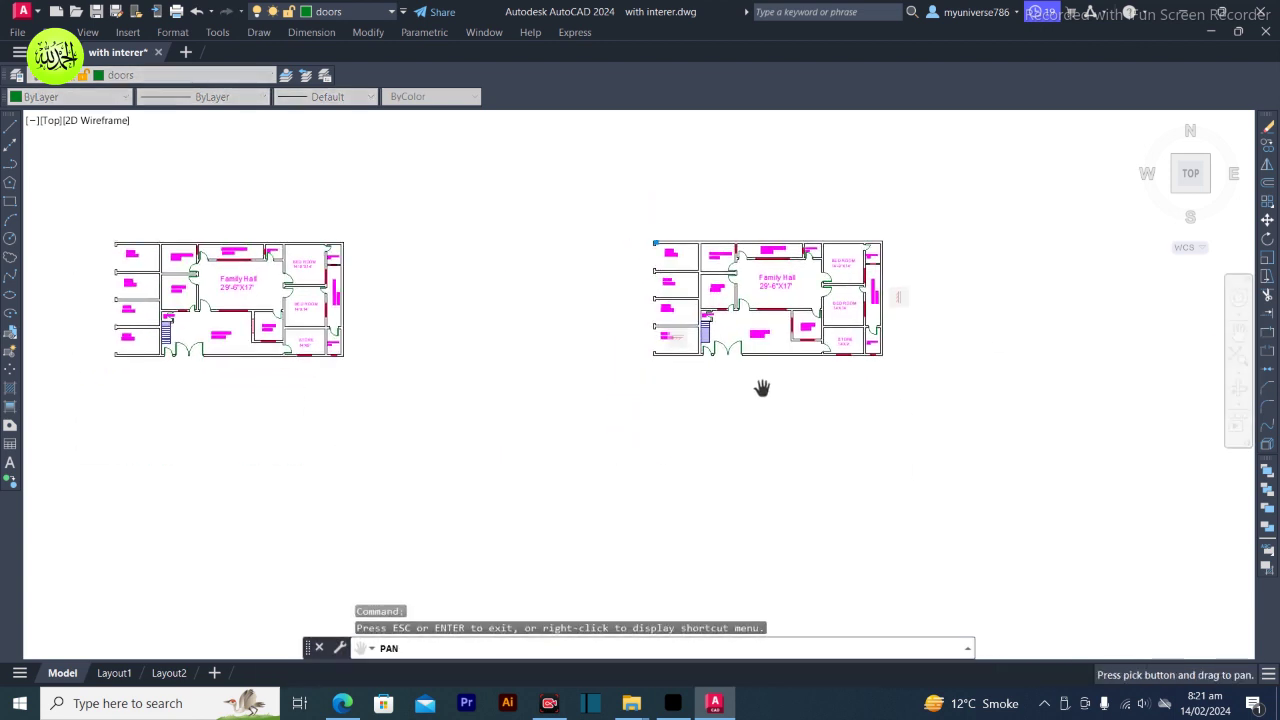
key("Escape")
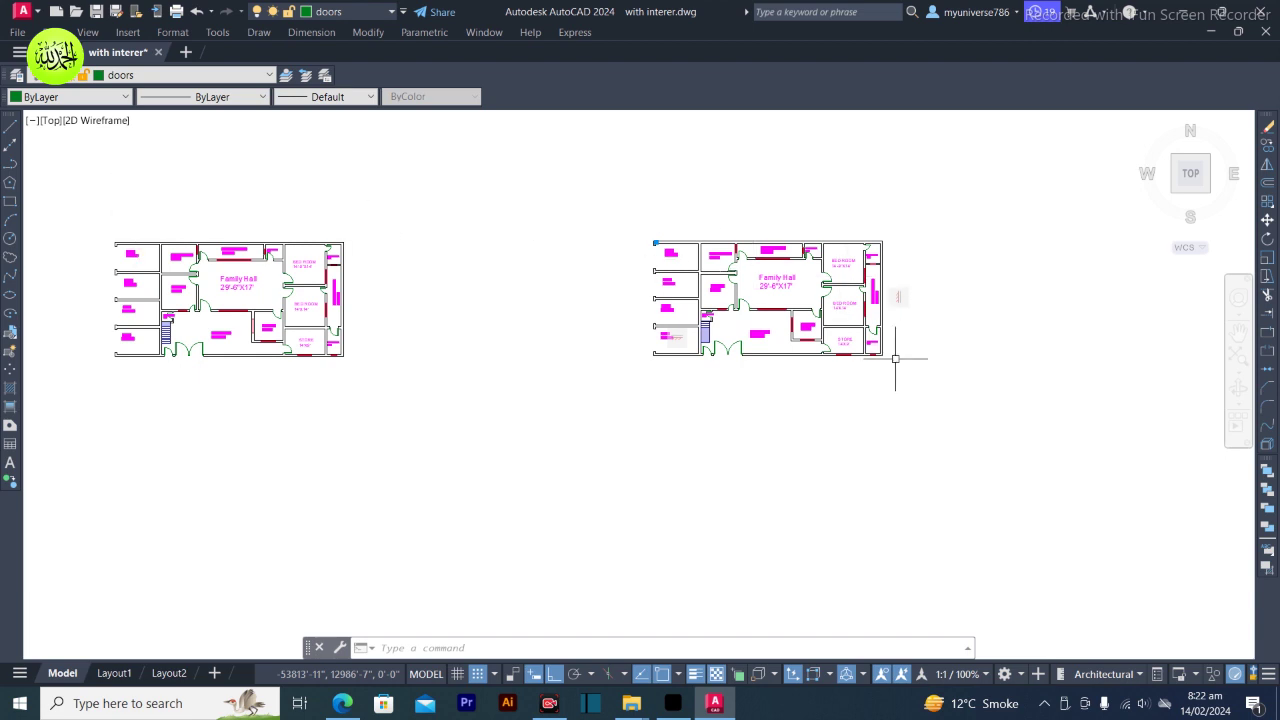
left_click(1238, 332)
left_click_drag(1006, 423, 912, 262)
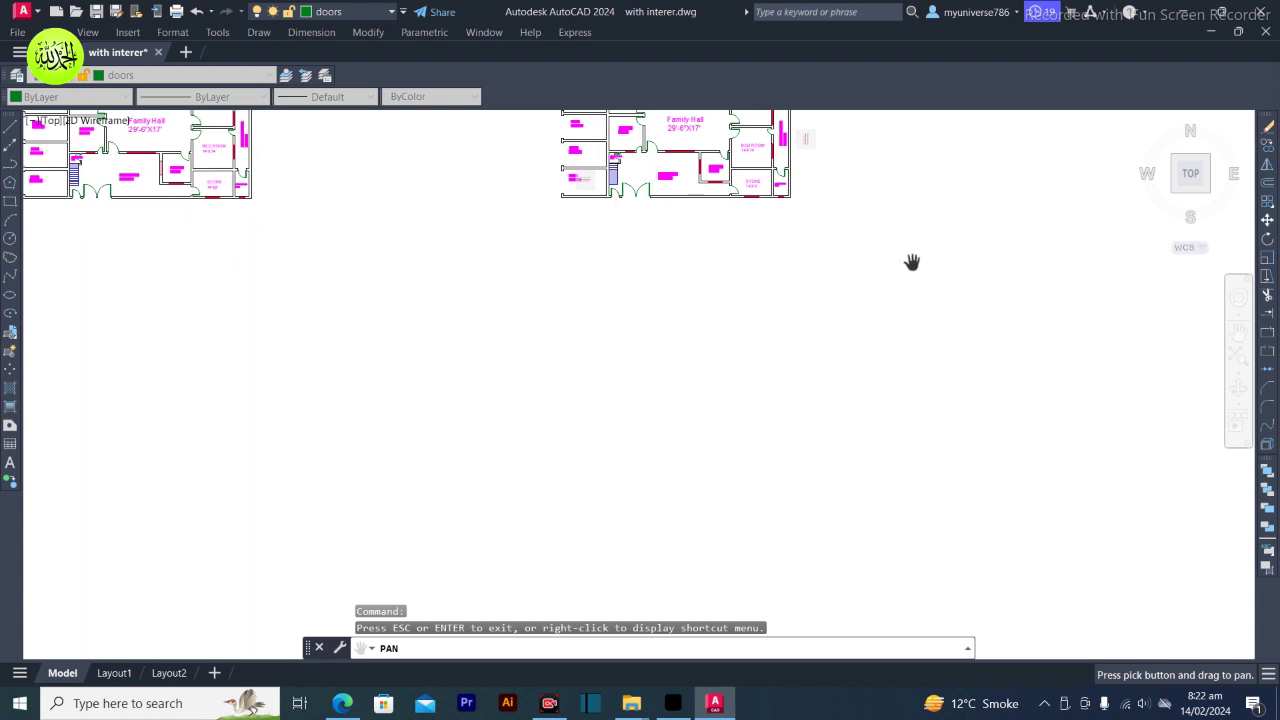
key("Escape")
key("Escape")
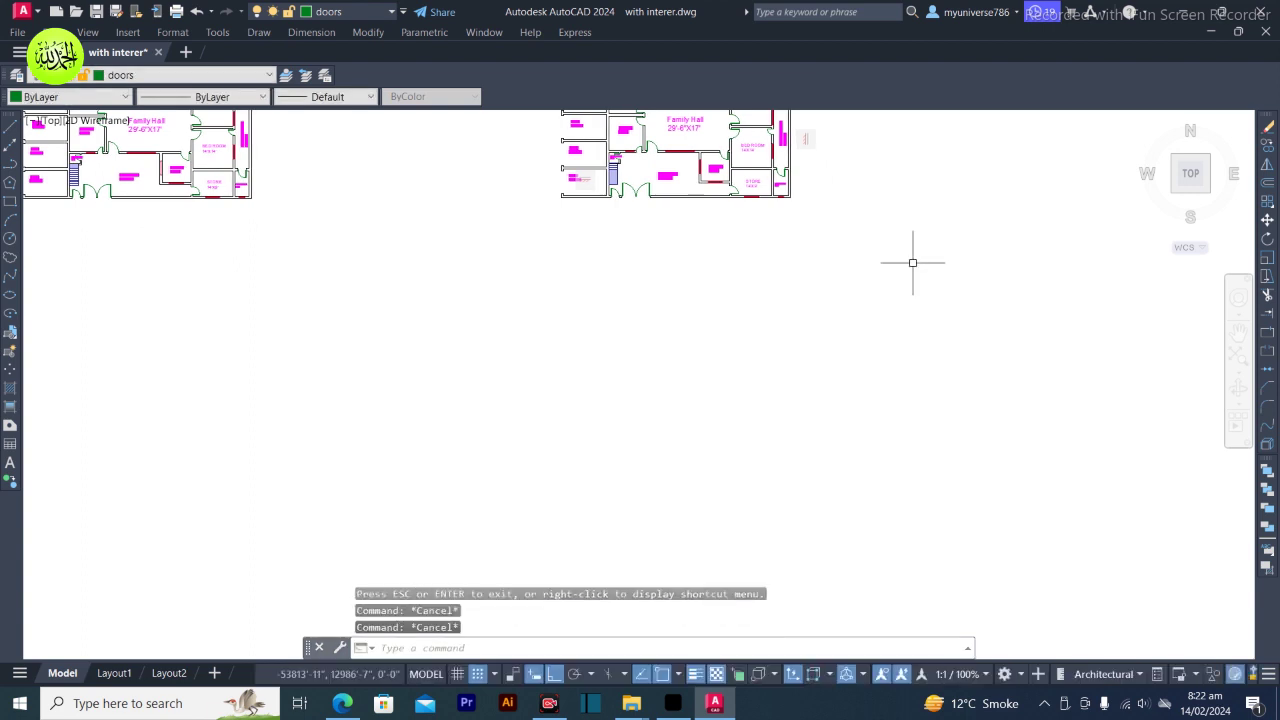
type("L")
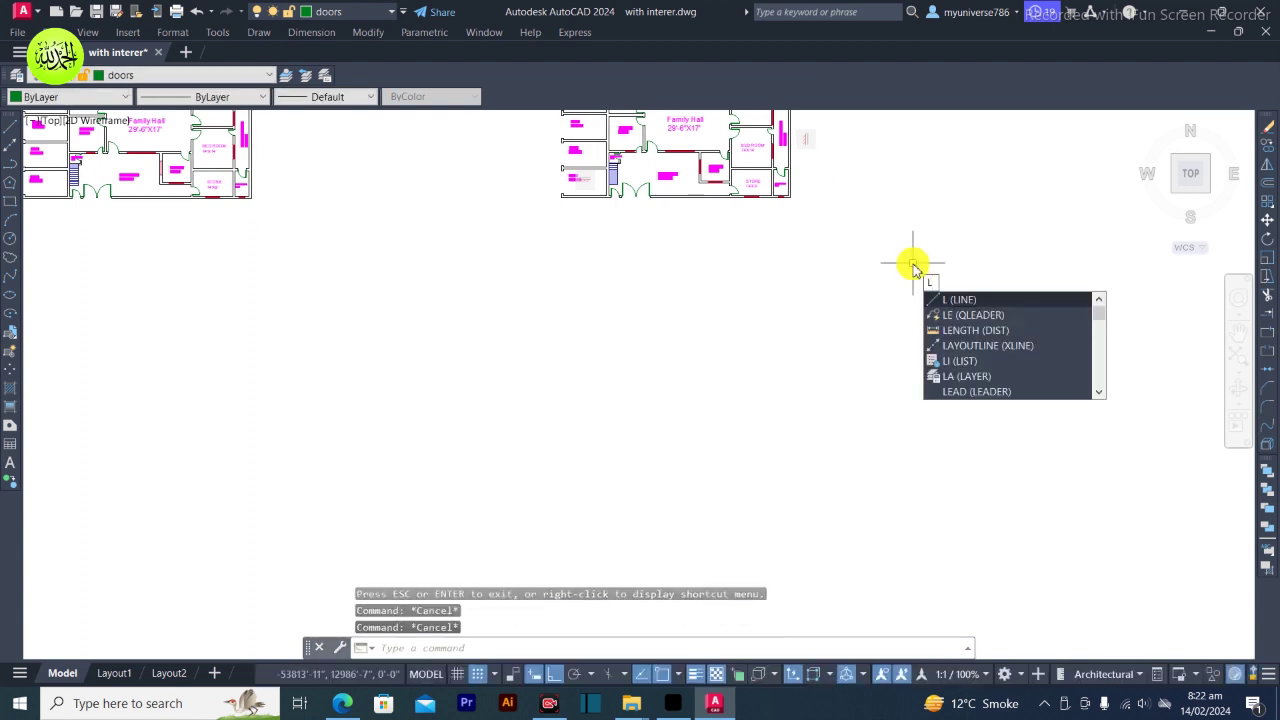
key("Return")
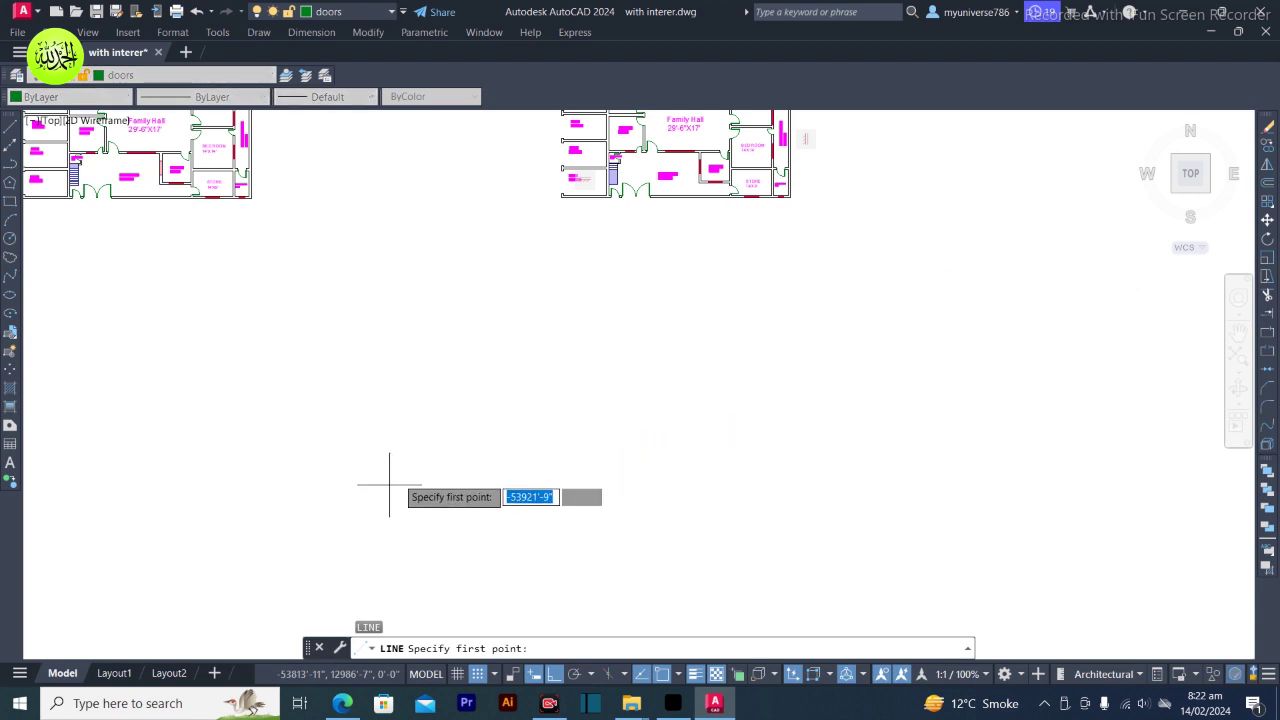
left_click(380, 518)
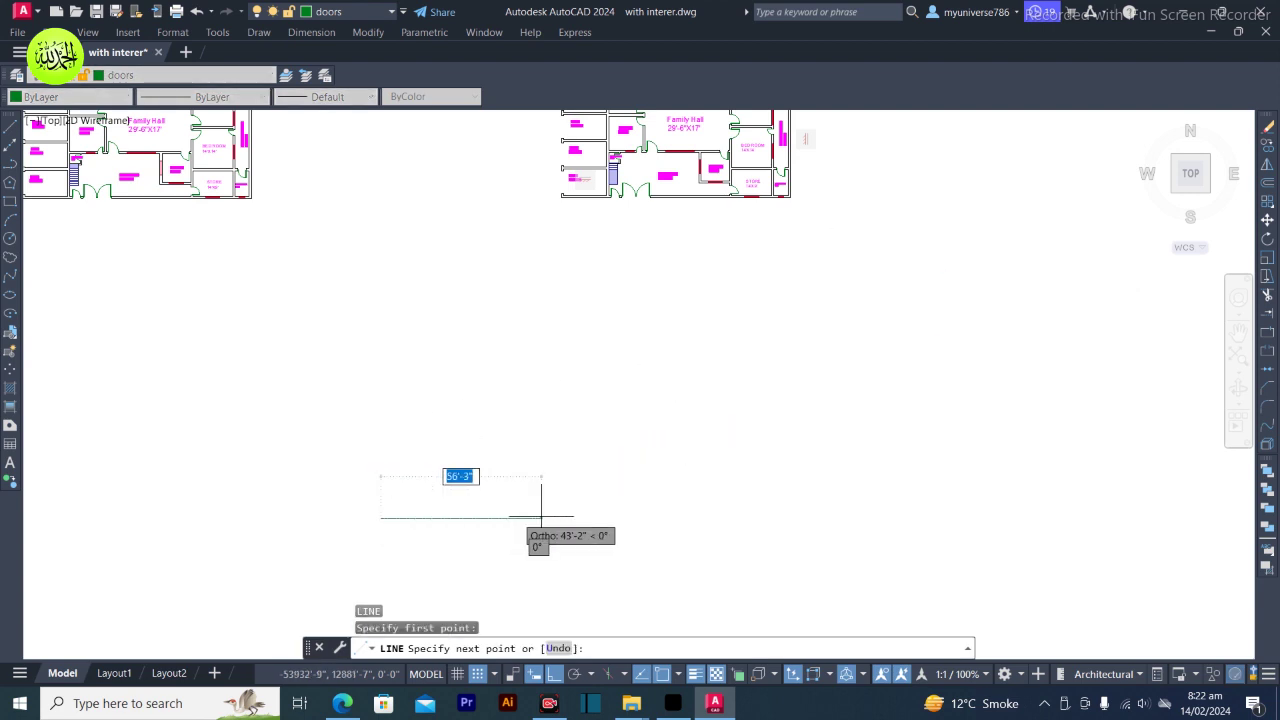
left_click(1082, 516)
key("Return")
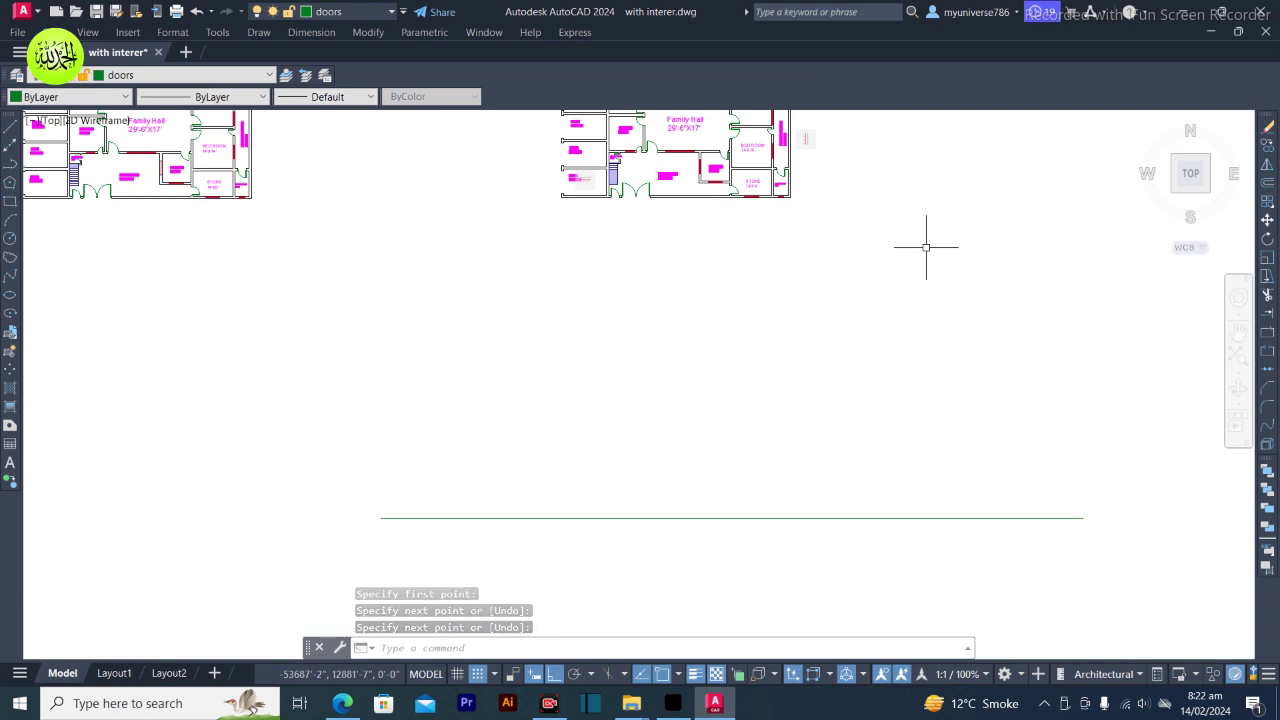
Draw a vertical construction line with XLINE through the lower-right outer corner of the right-hand floor plan
type("x")
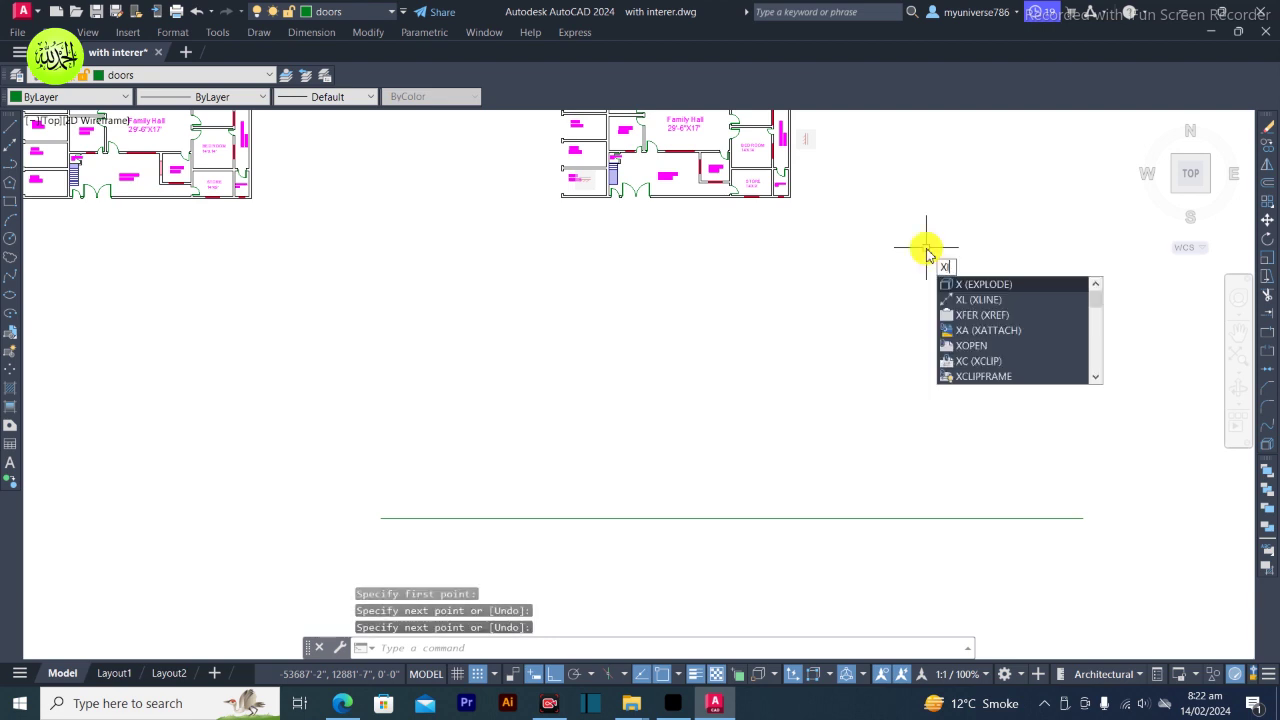
type("l")
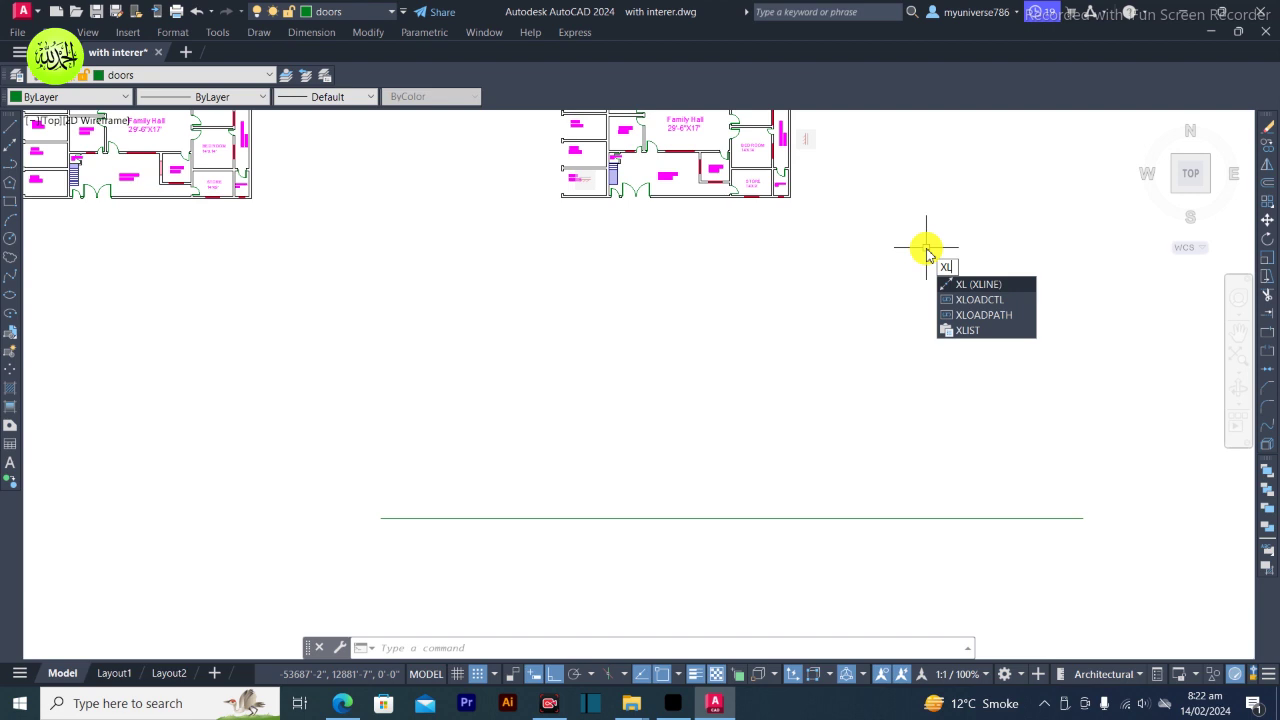
key("Return")
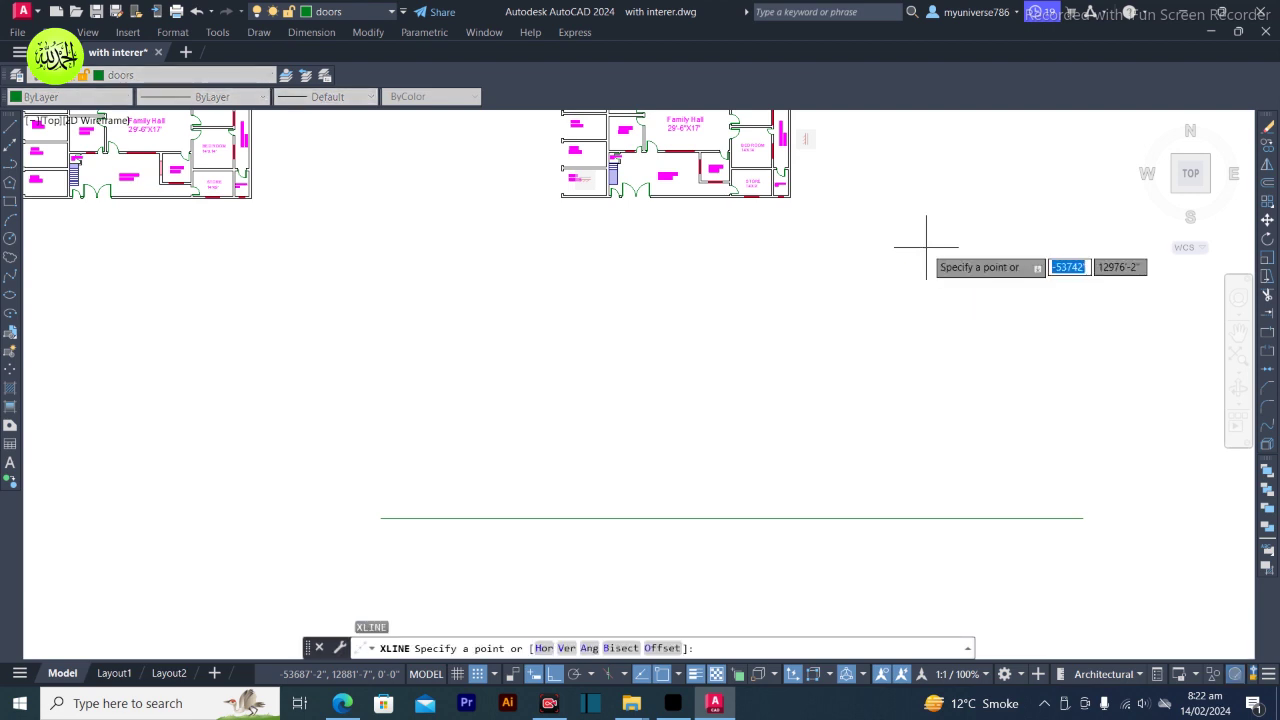
left_click(575, 650)
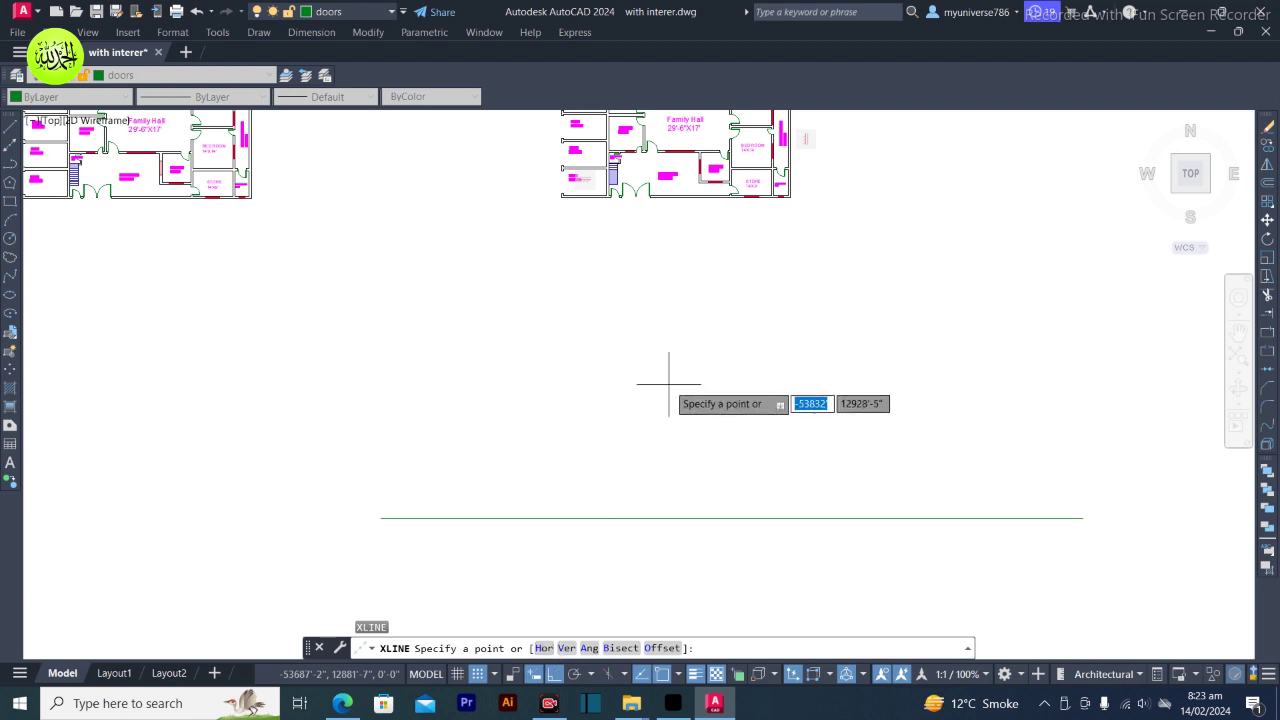
left_click(575, 649)
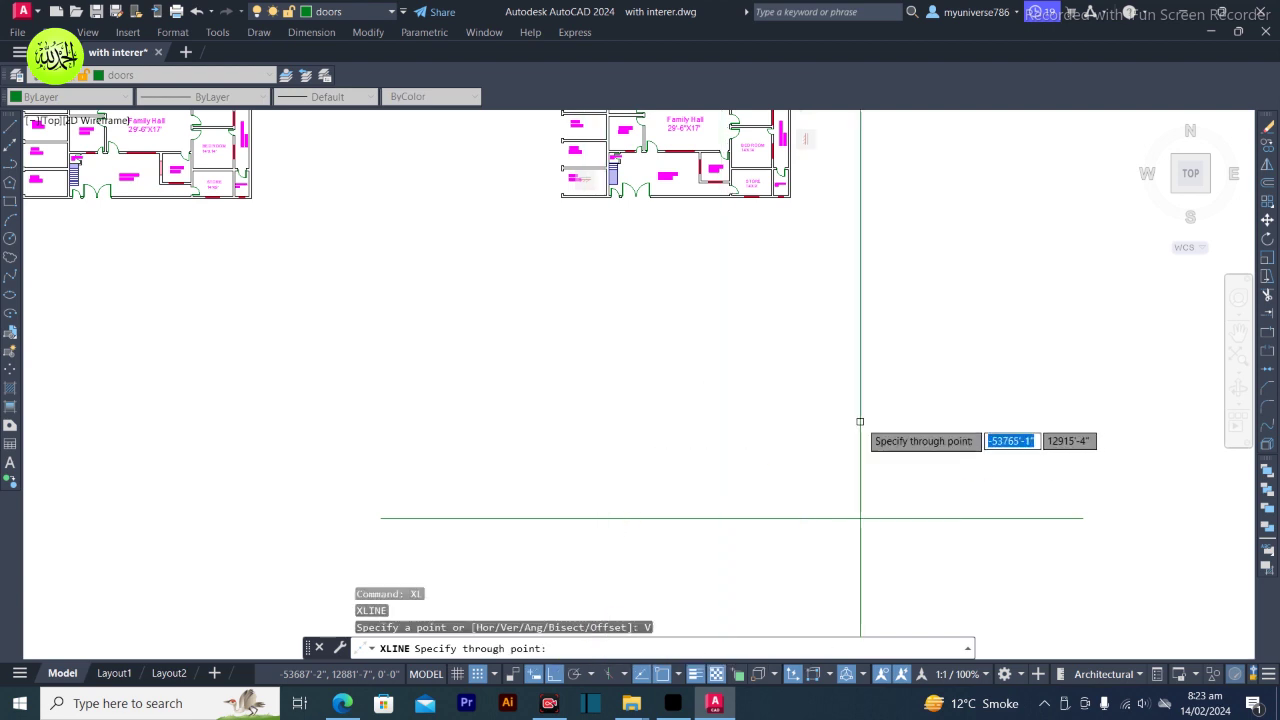
scroll(860, 410, "down", 5)
scroll(862, 380, "up", 5)
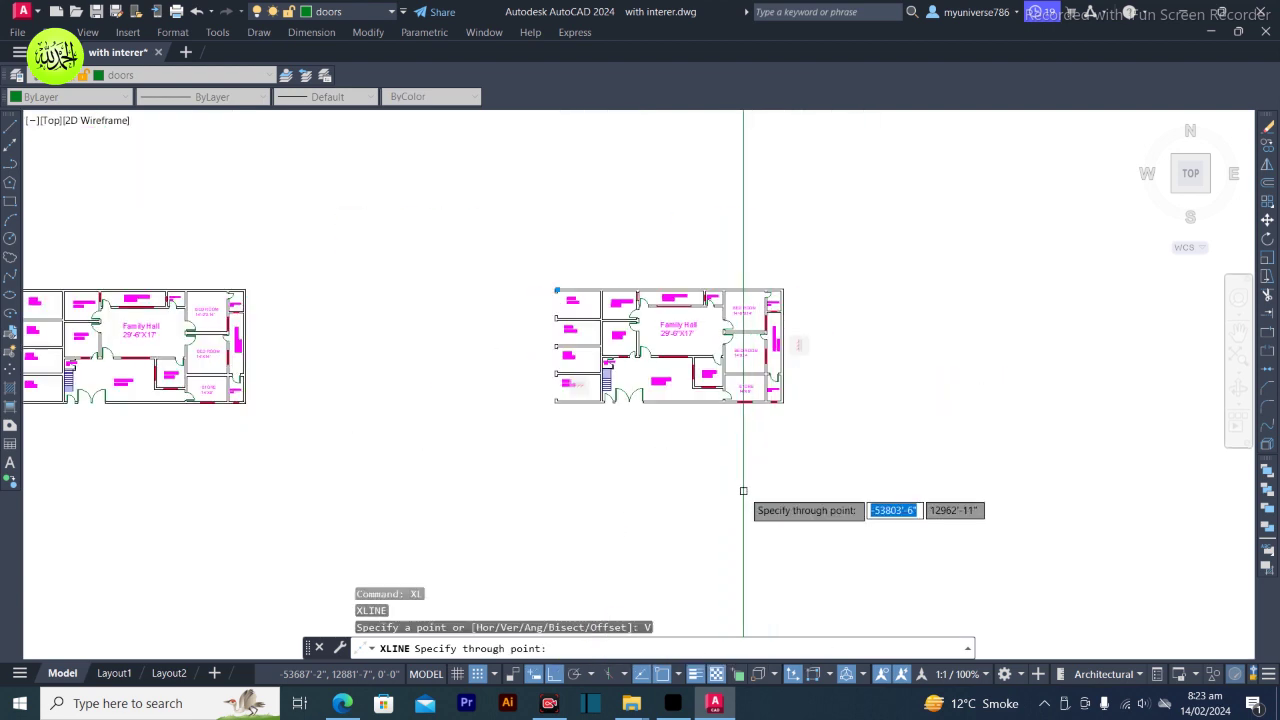
scroll(760, 470, "up", 4)
scroll(880, 320, "down", 5)
scroll(952, 150, "up", 6)
scroll(952, 150, "up", 2)
scroll(814, 500, "up", 5)
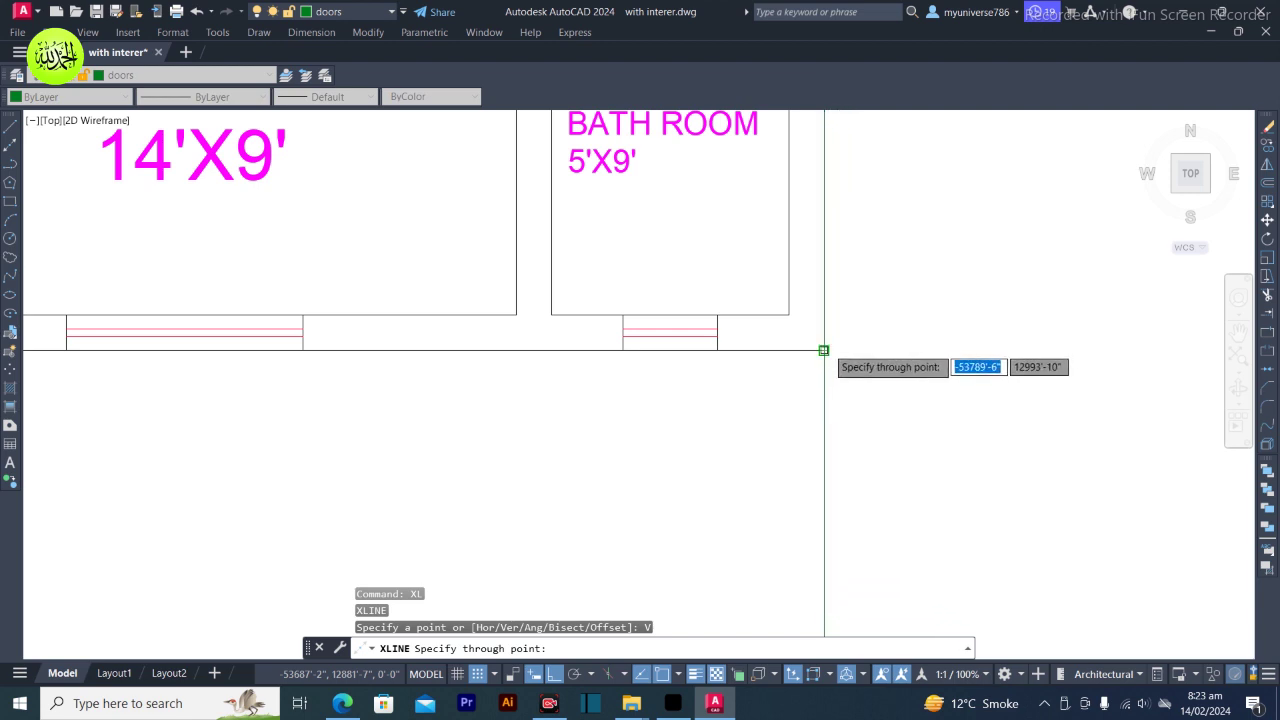
left_click(823, 350)
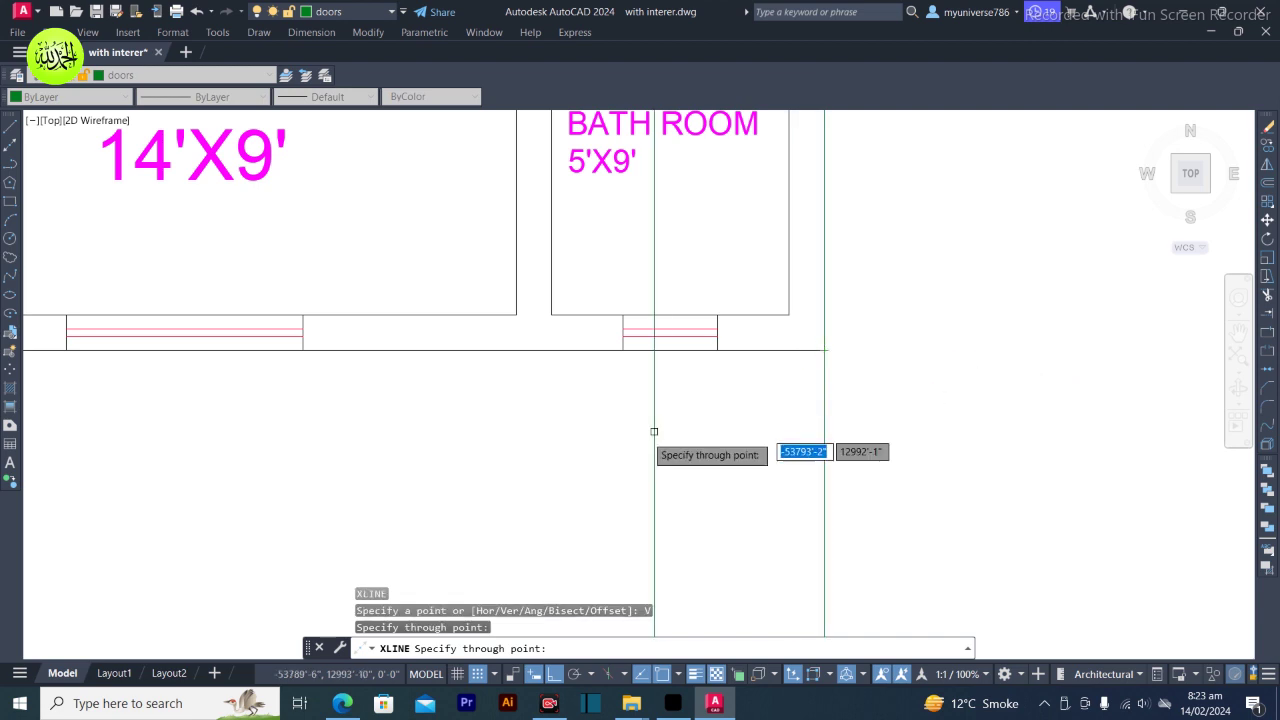
Add vertical construction lines through both edges of the front bathroom window and both edges of the store window
left_click(717, 350)
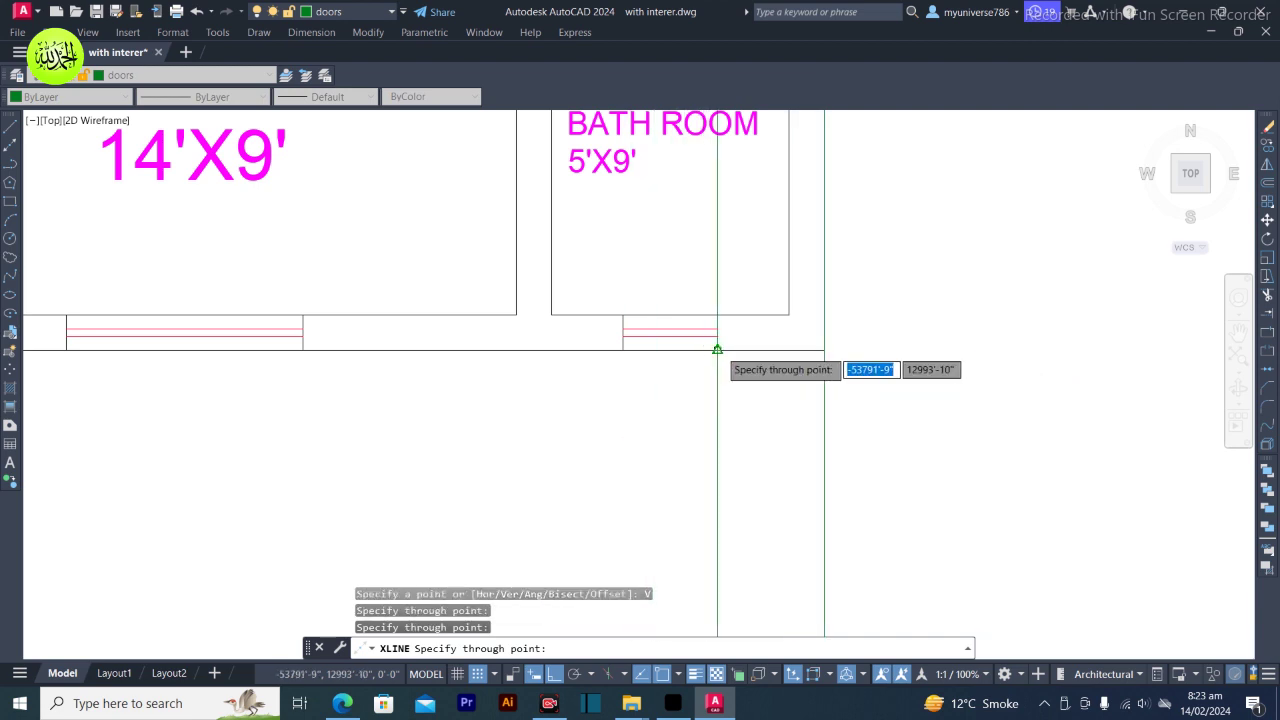
left_click(623, 350)
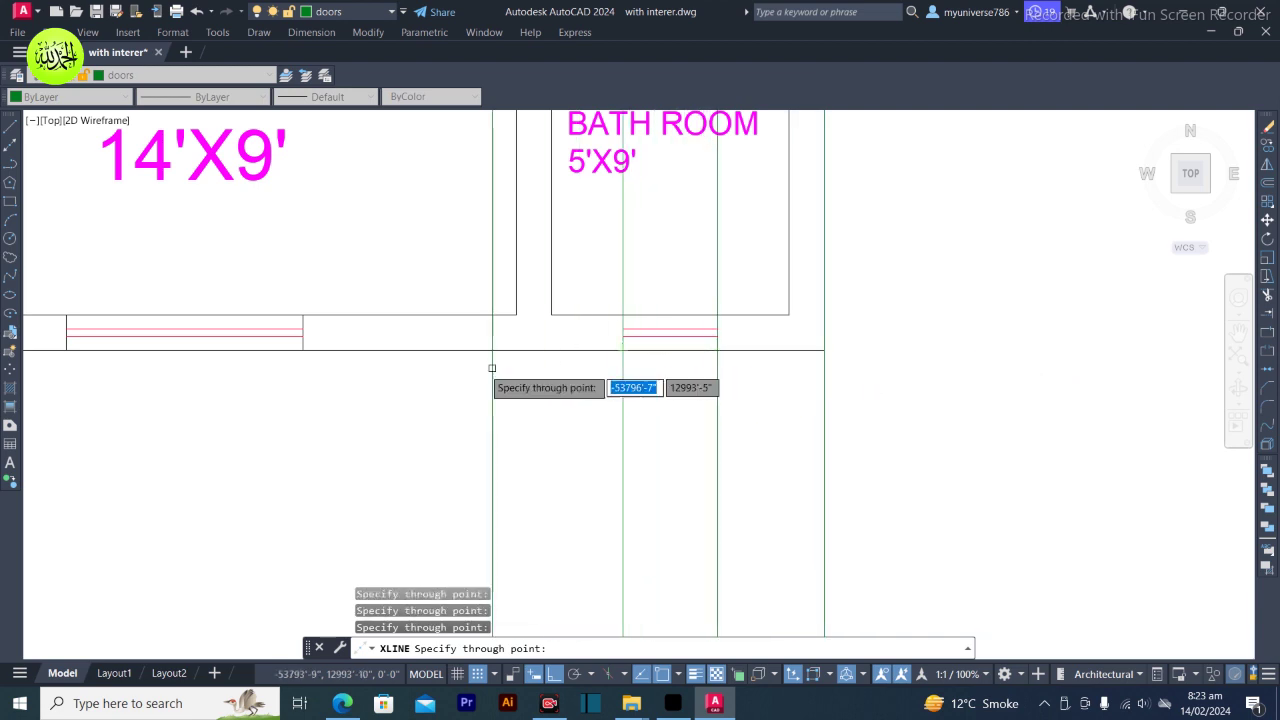
left_click(296, 350)
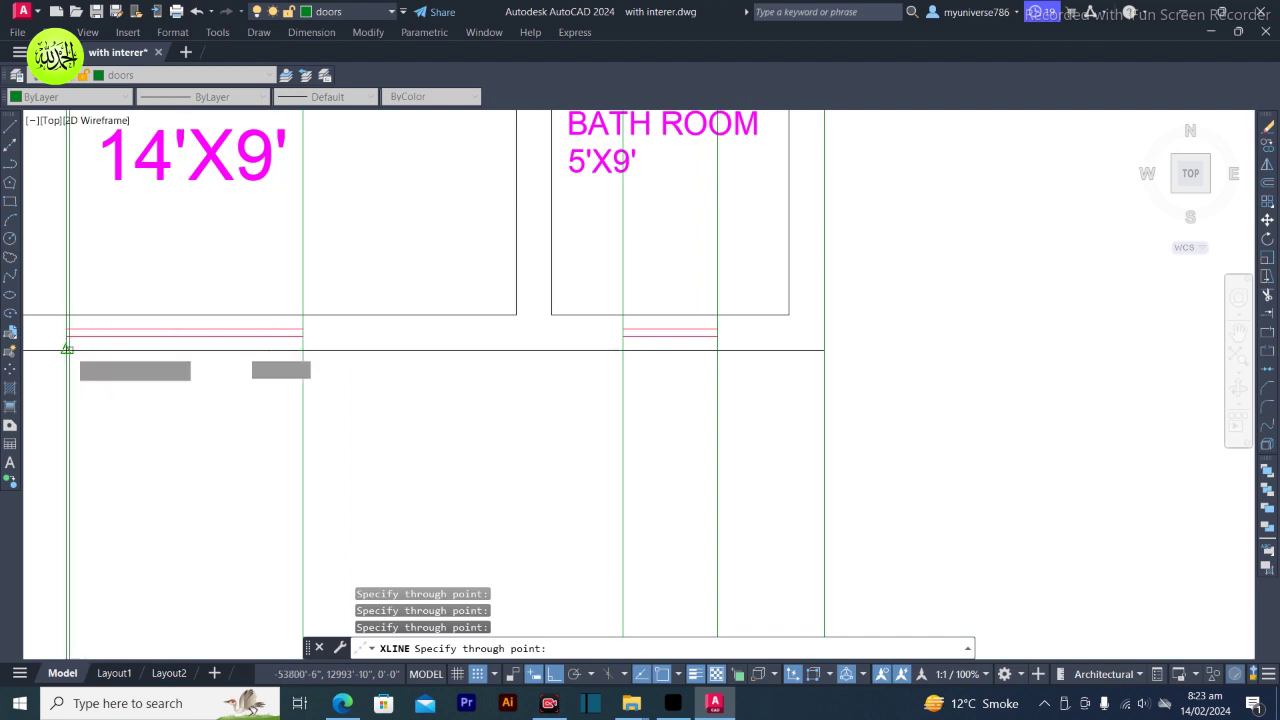
Add a vertical construction line through the front wall corner at the car porch side of the main gate opening
scroll(72, 350, "down", 5)
scroll(38, 360, "down", 5)
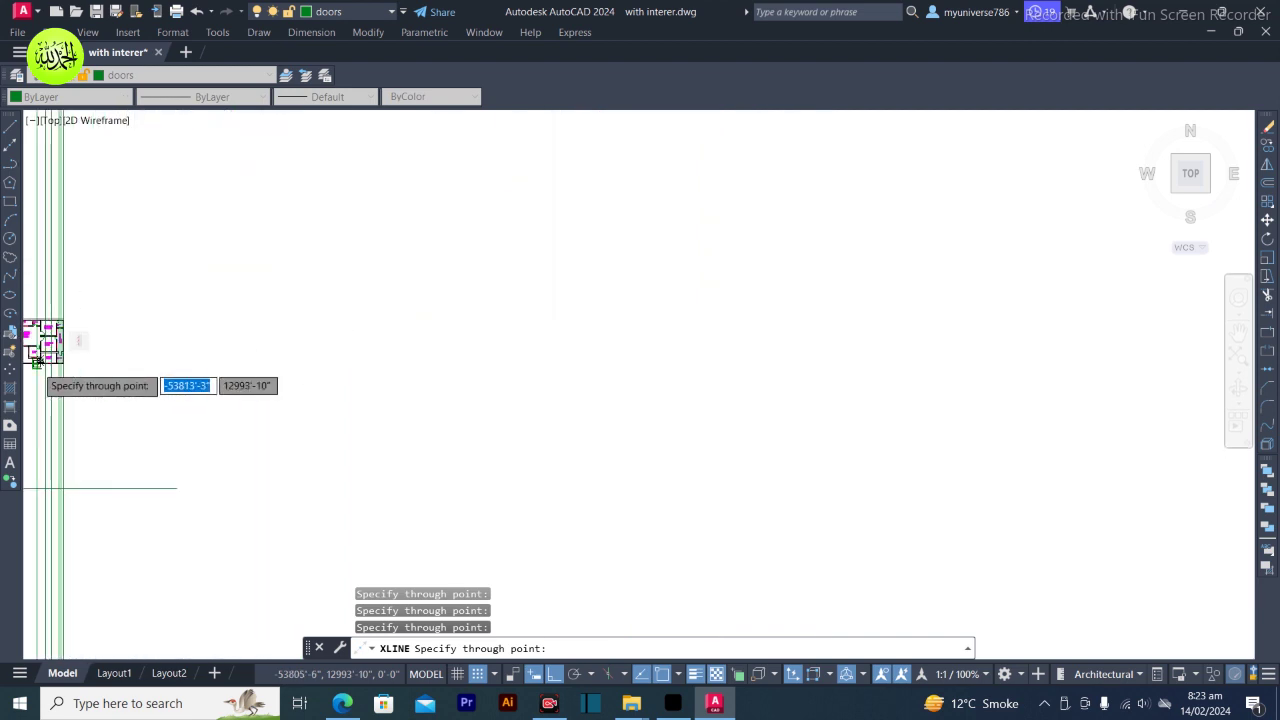
left_click(1240, 336)
mouse_move(684, 368)
left_mouse_down()
mouse_move(1228, 370)
mouse_move(646, 430)
mouse_move(1145, 396)
left_mouse_up()
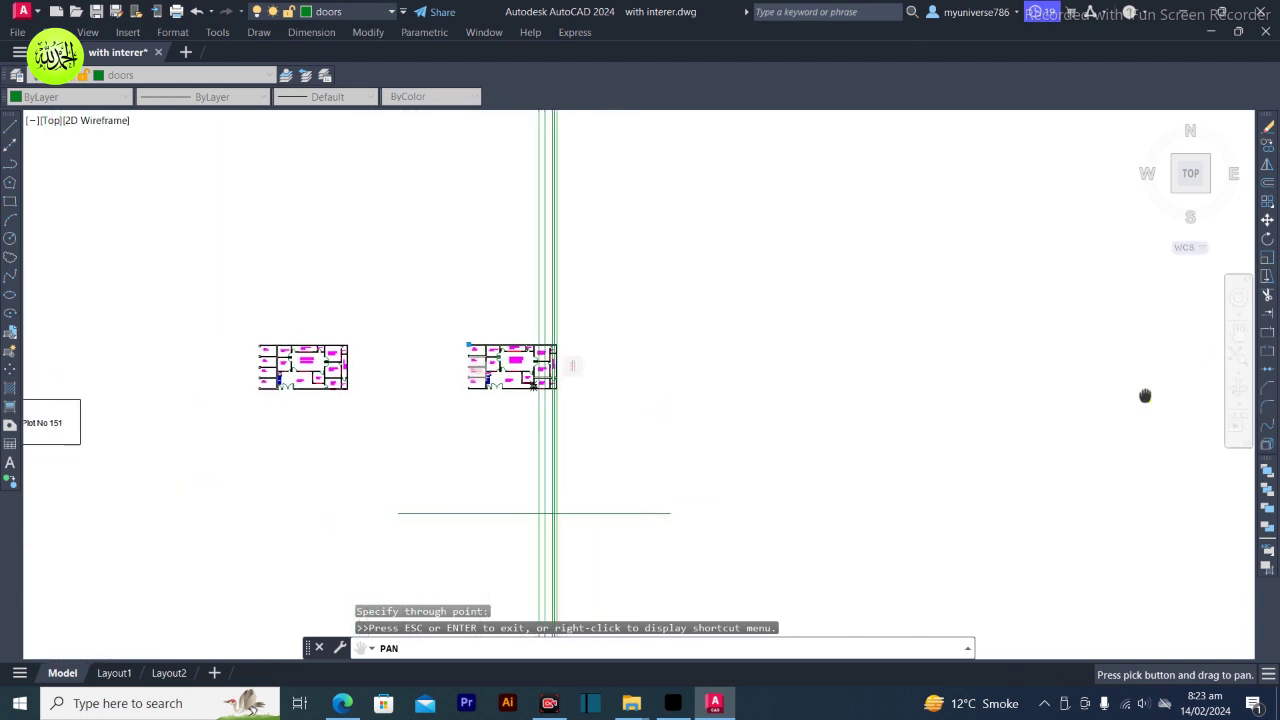
scroll(485, 411, "up", 6)
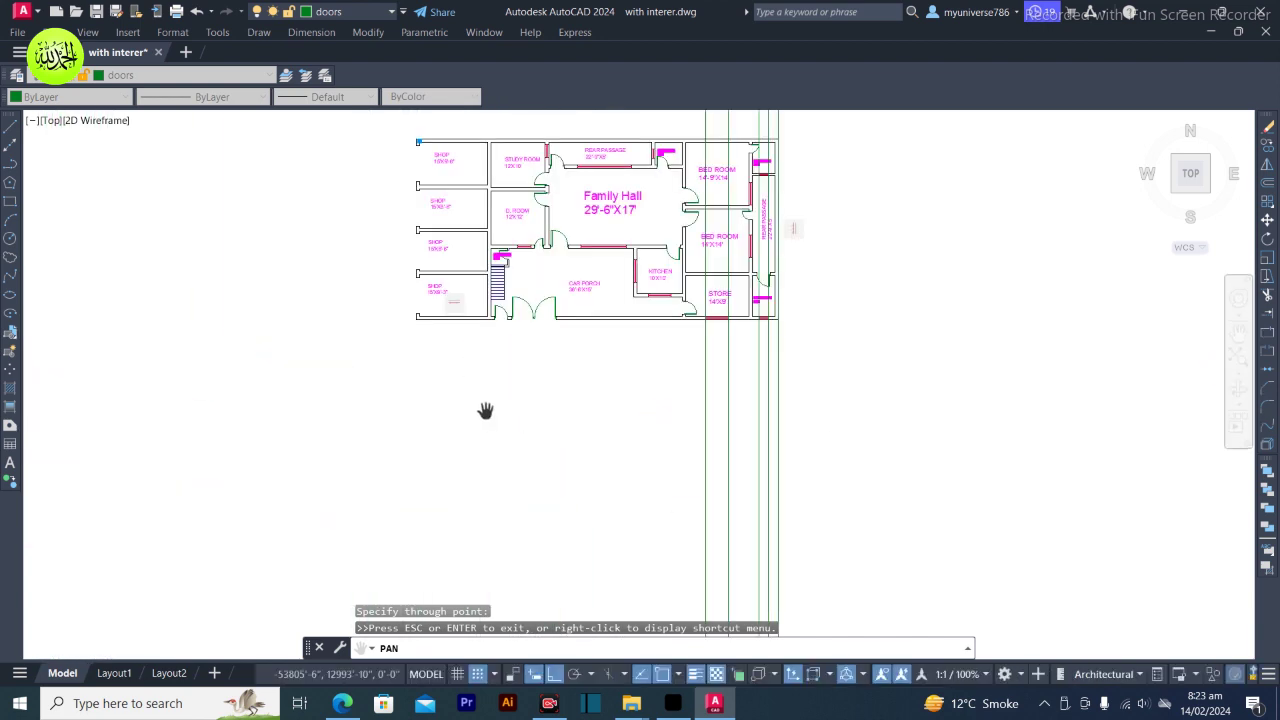
key("Escape")
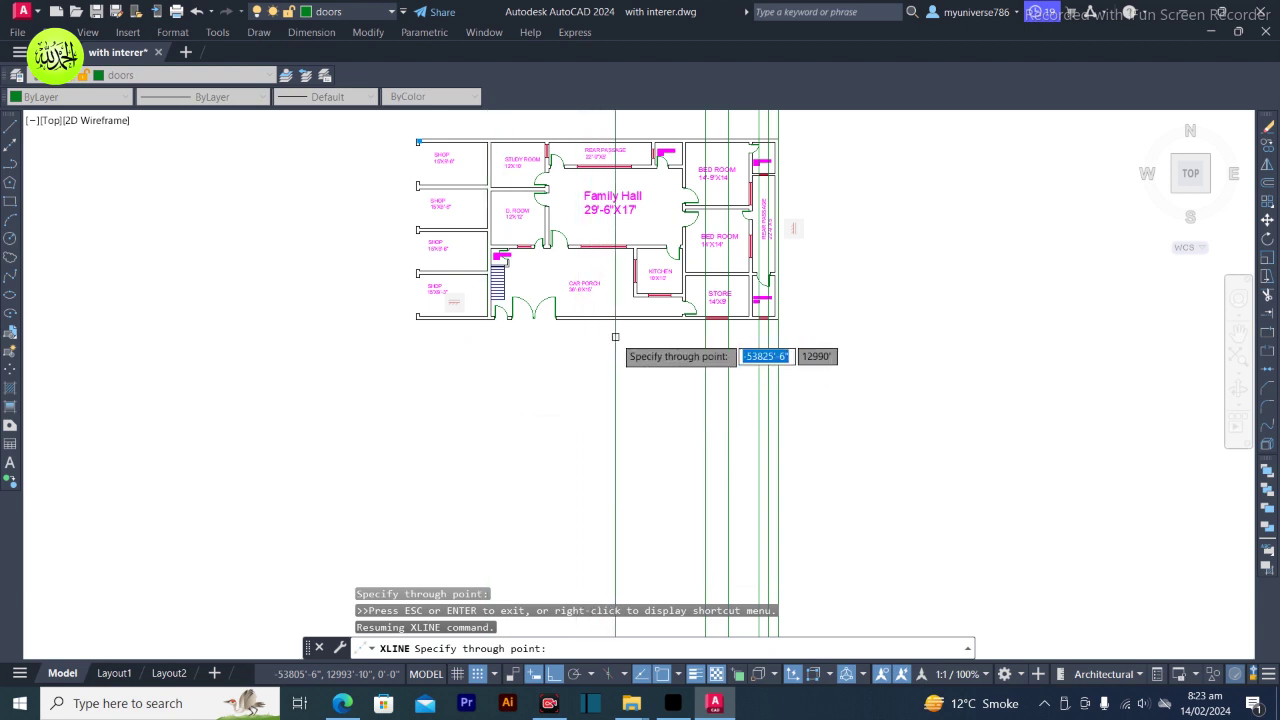
scroll(523, 320, "up", 2)
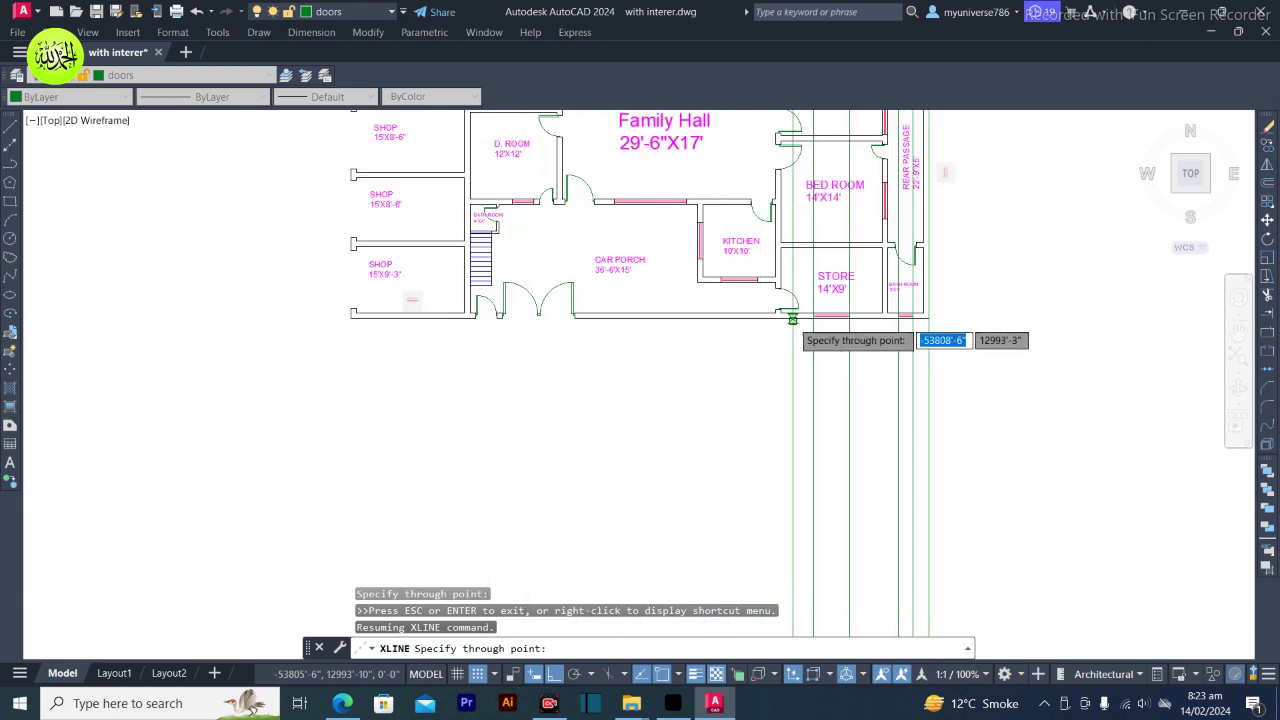
scroll(788, 324, "up", 4)
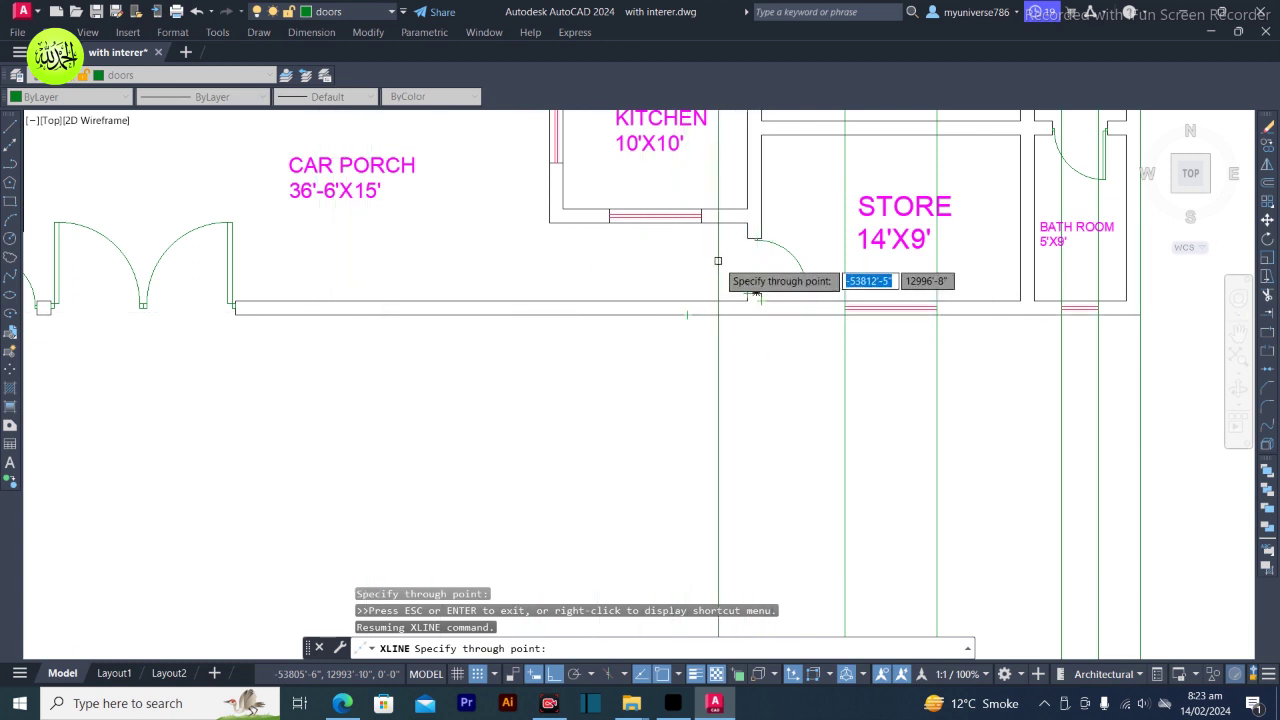
left_click(235, 314)
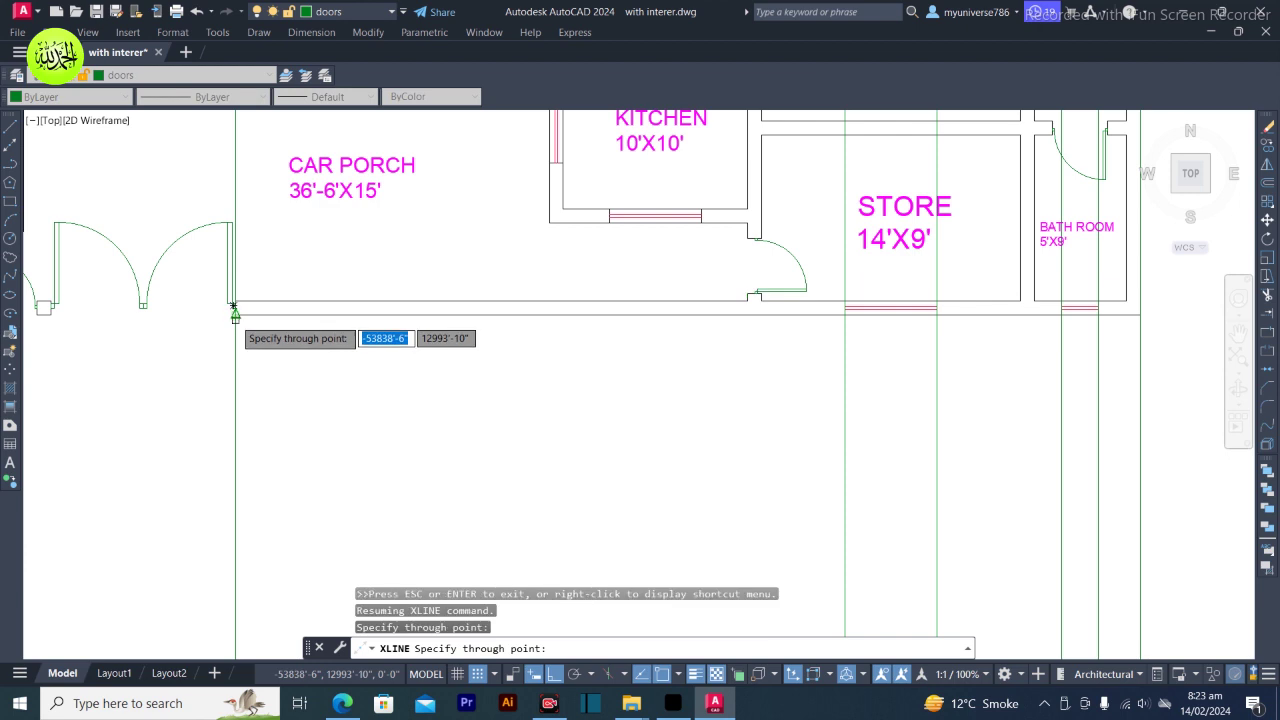
Add vertical construction lines through both edges of the gate pillar, the far jamb of the small entrance door and the plan's lower-left outer corner
scroll(235, 314, "down", 6)
scroll(68, 350, "up", 8)
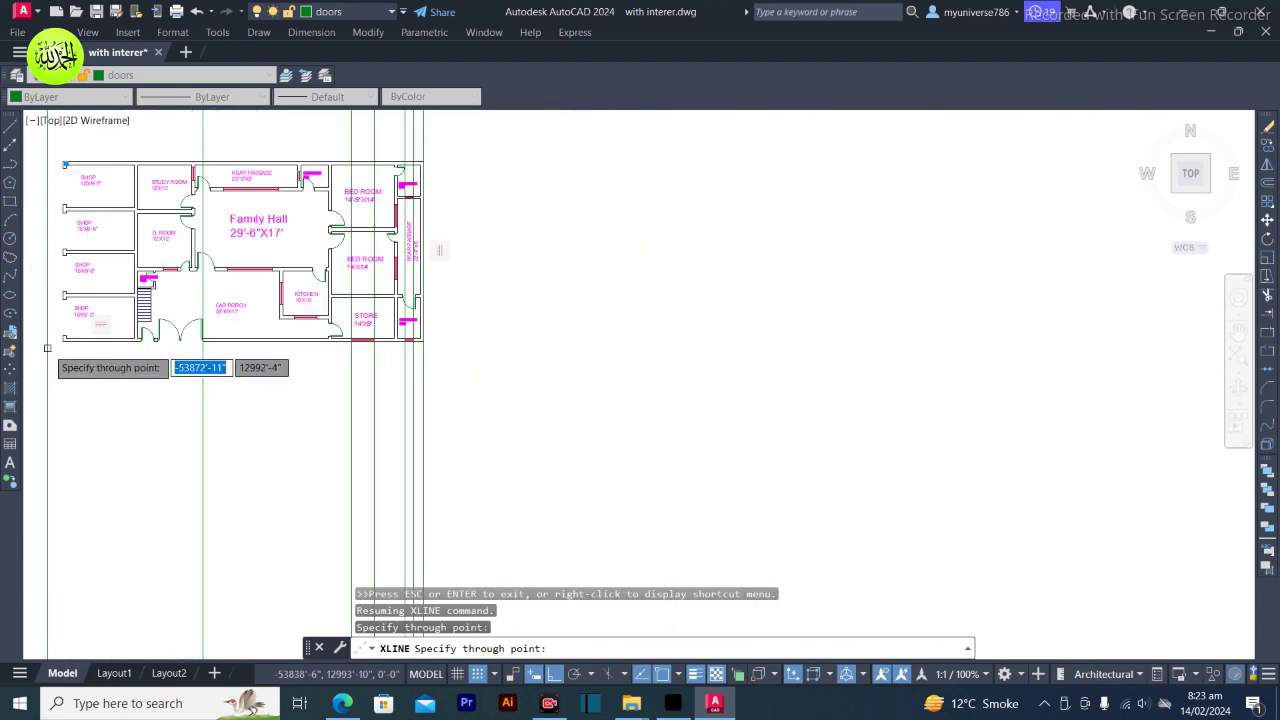
scroll(268, 330, "up", 6)
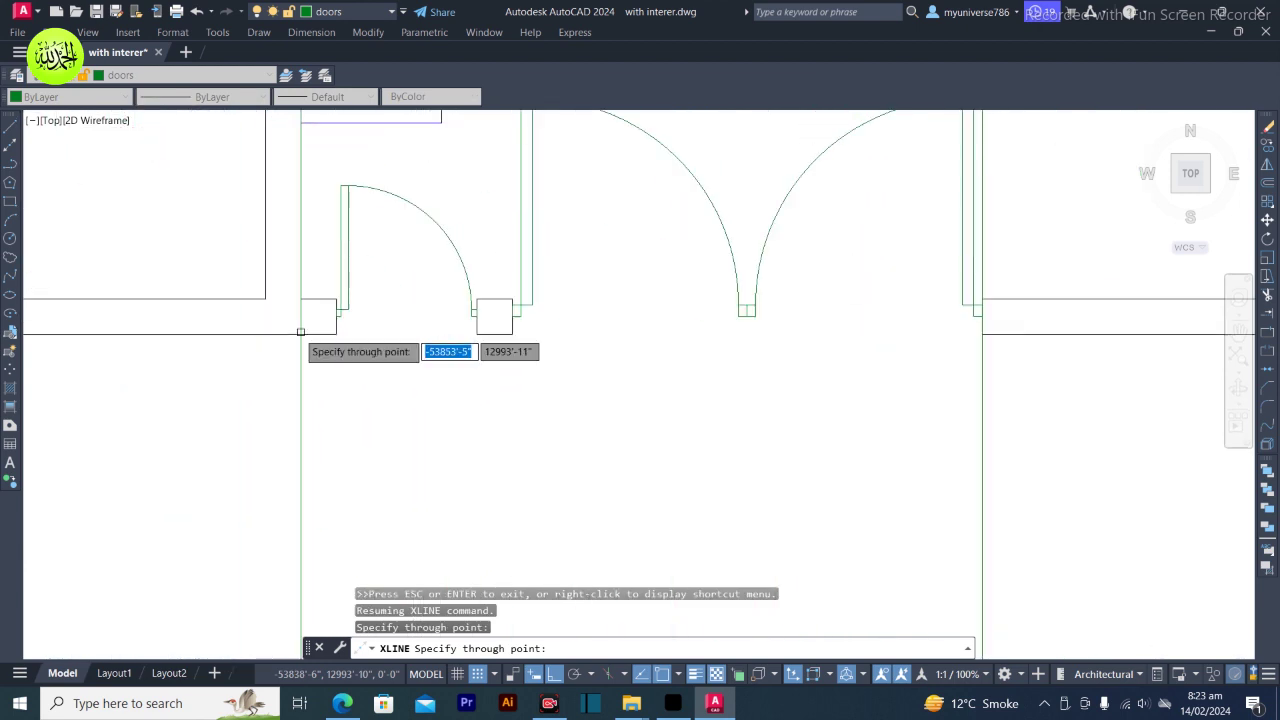
left_click(512, 334)
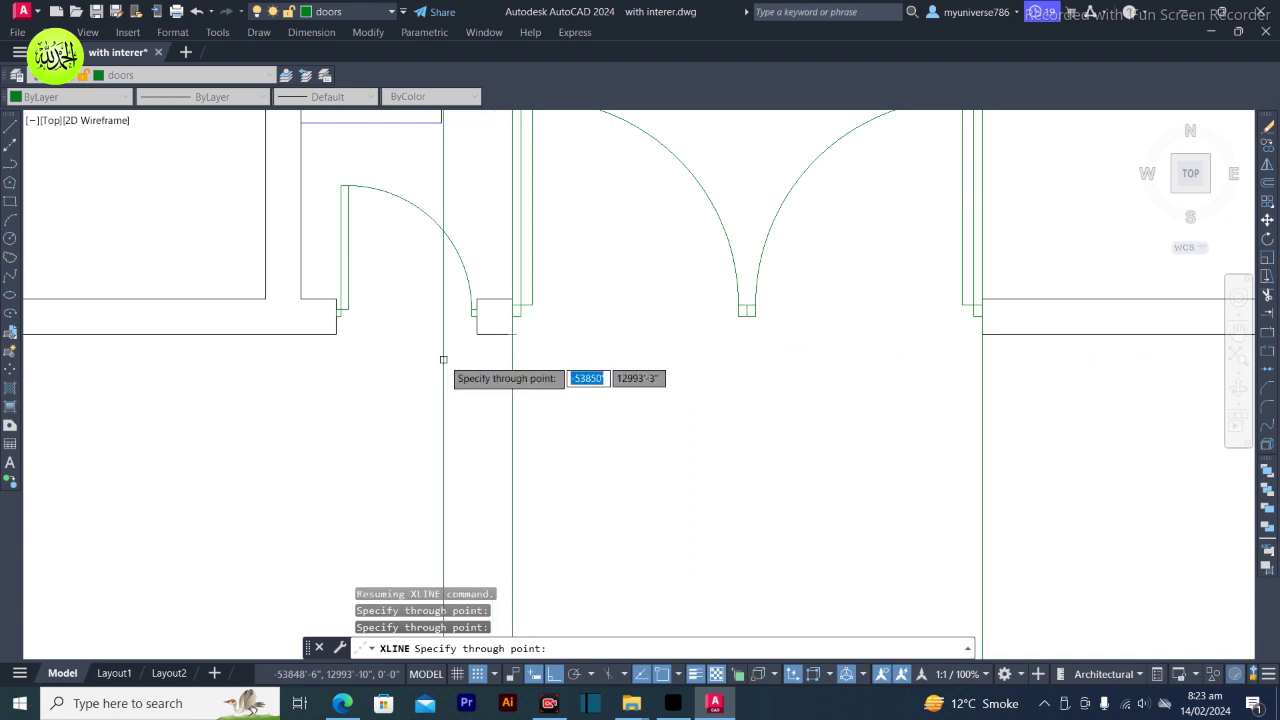
left_click(477, 336)
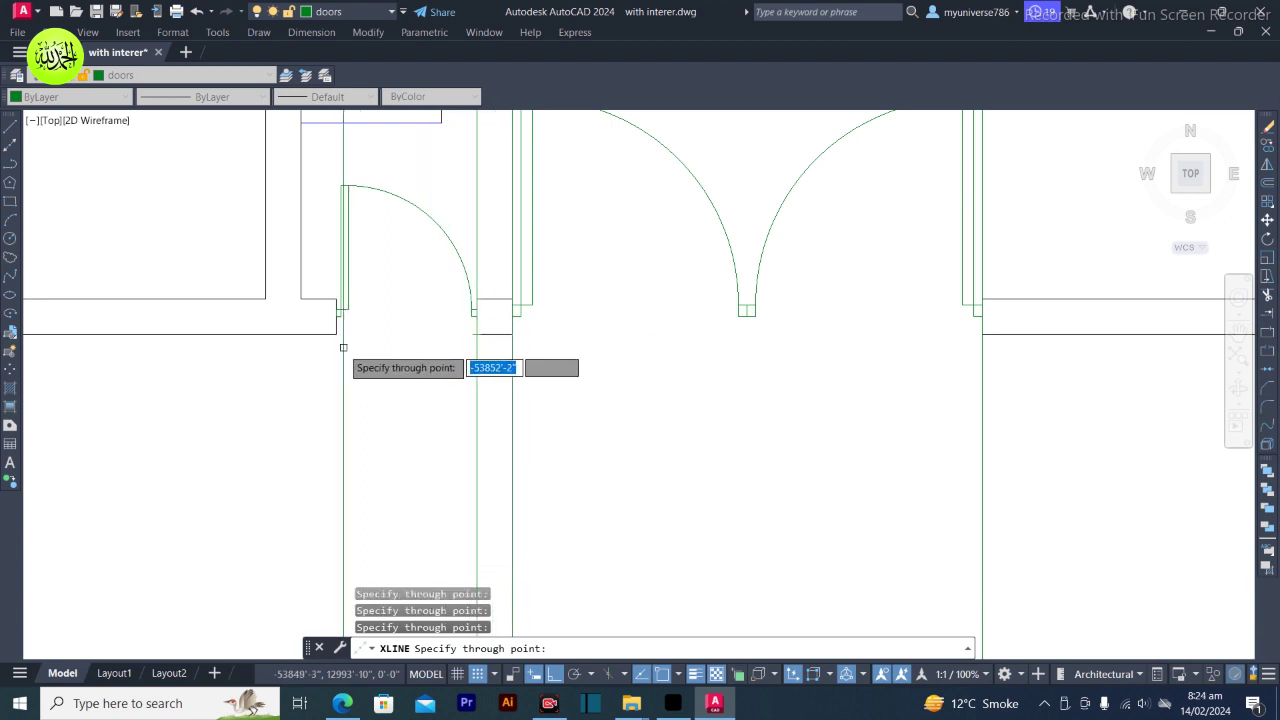
scroll(270, 392, "down", 6)
scroll(137, 398, "up", 6)
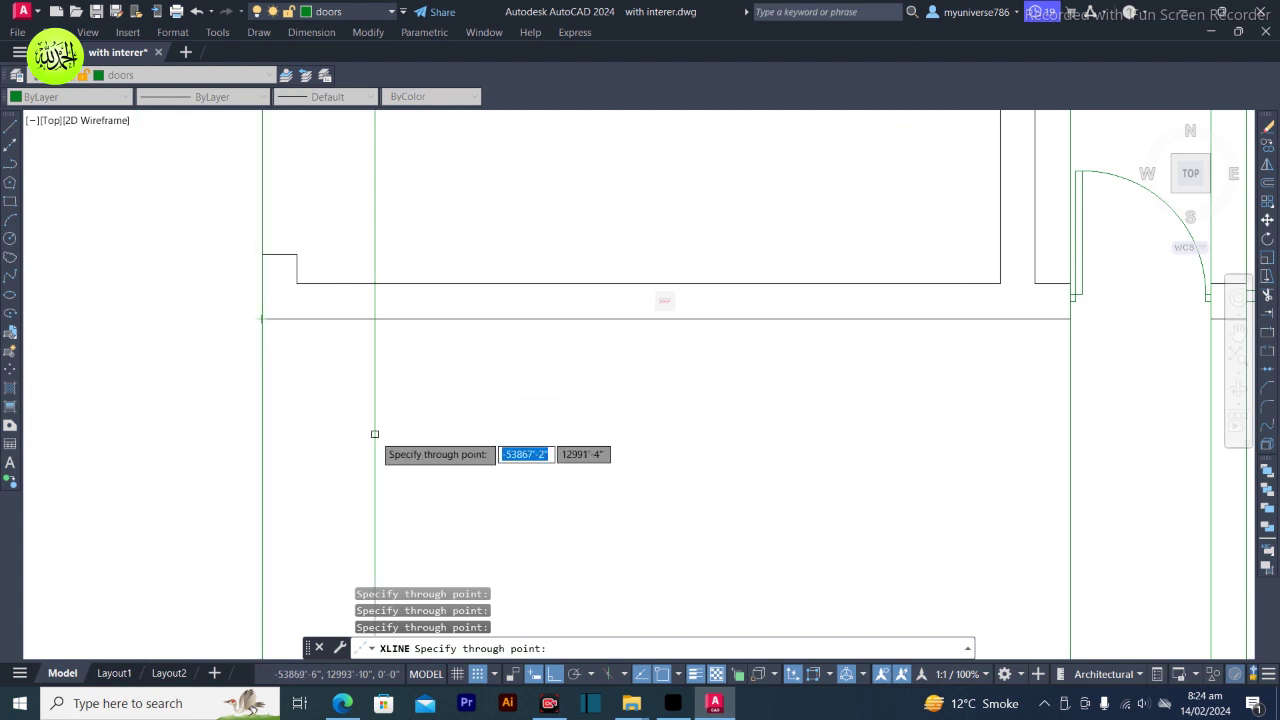
Add vertical construction lines through both edges of the kitchen's front window
scroll(377, 443, "down", 6)
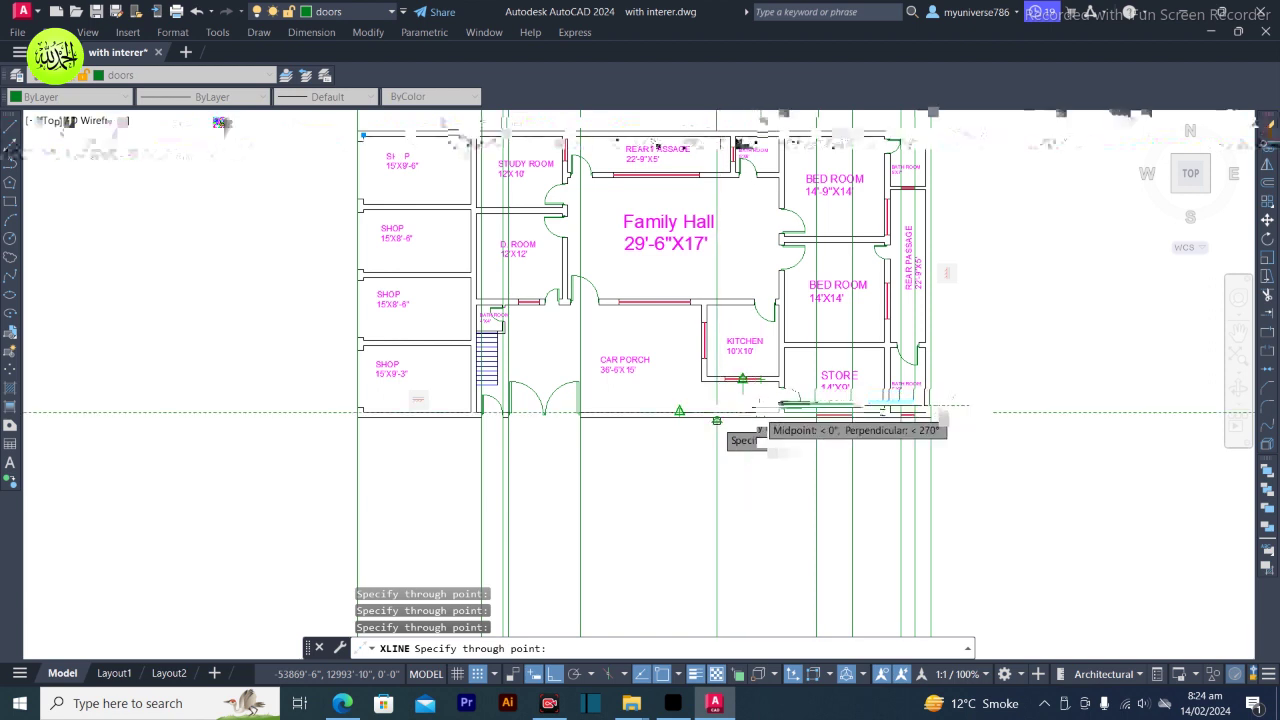
left_click(720, 383)
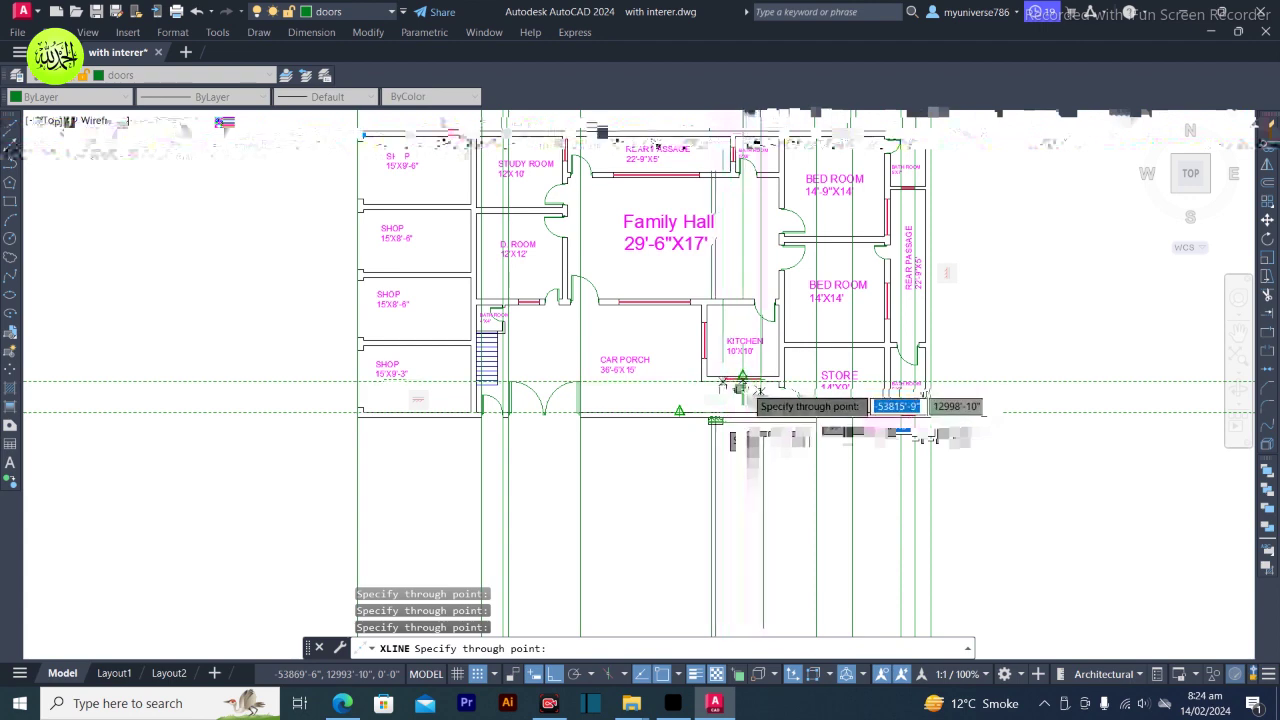
scroll(760, 398, "up", 6)
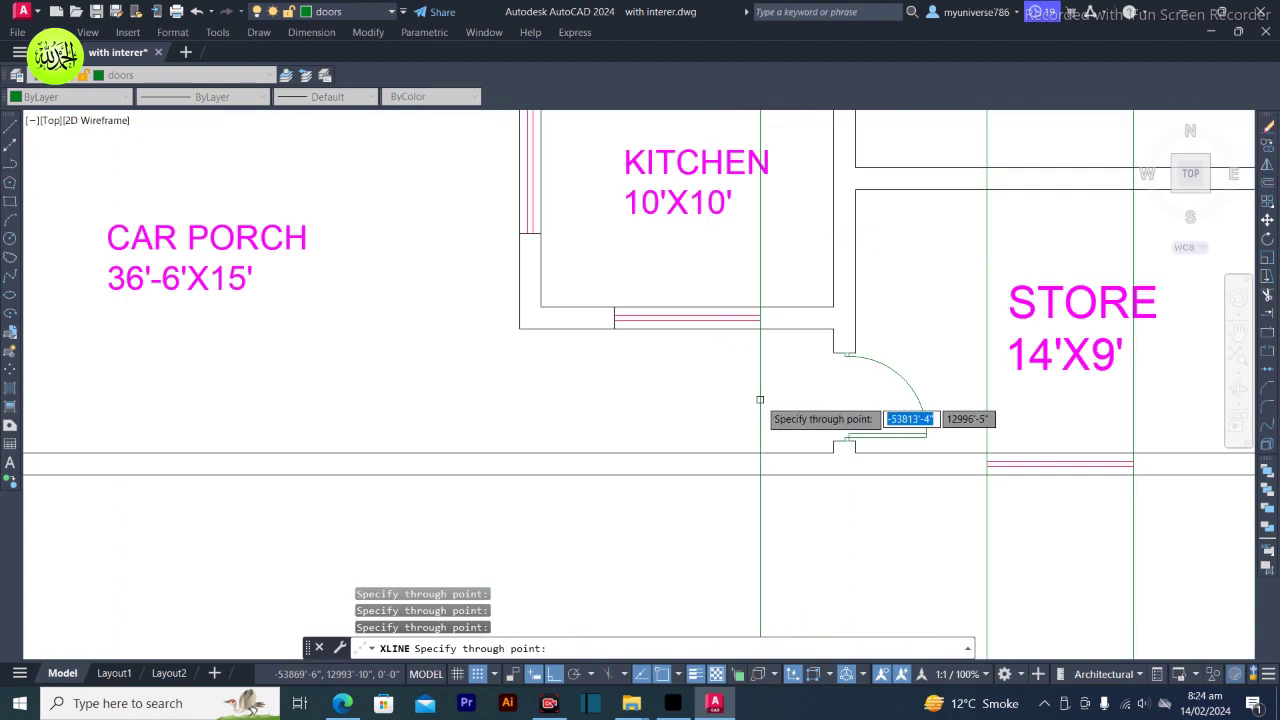
scroll(786, 392, "up", 2)
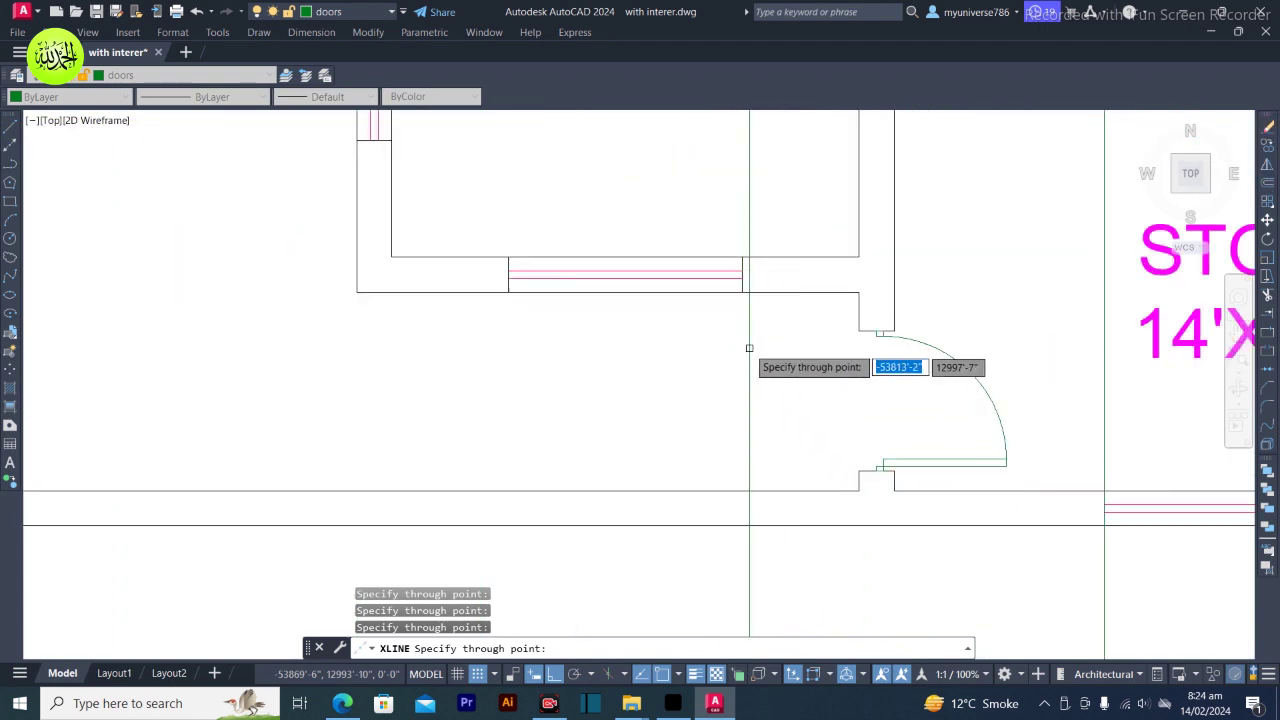
left_click(742, 292)
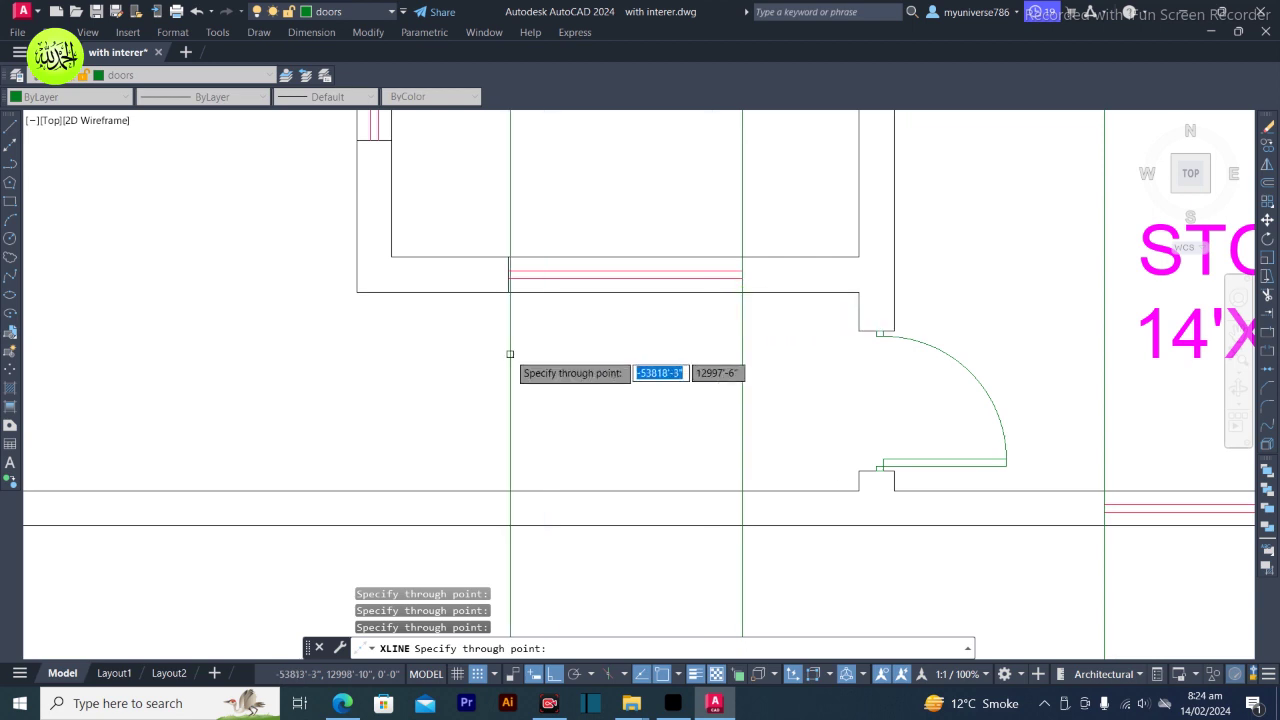
left_click(508, 292)
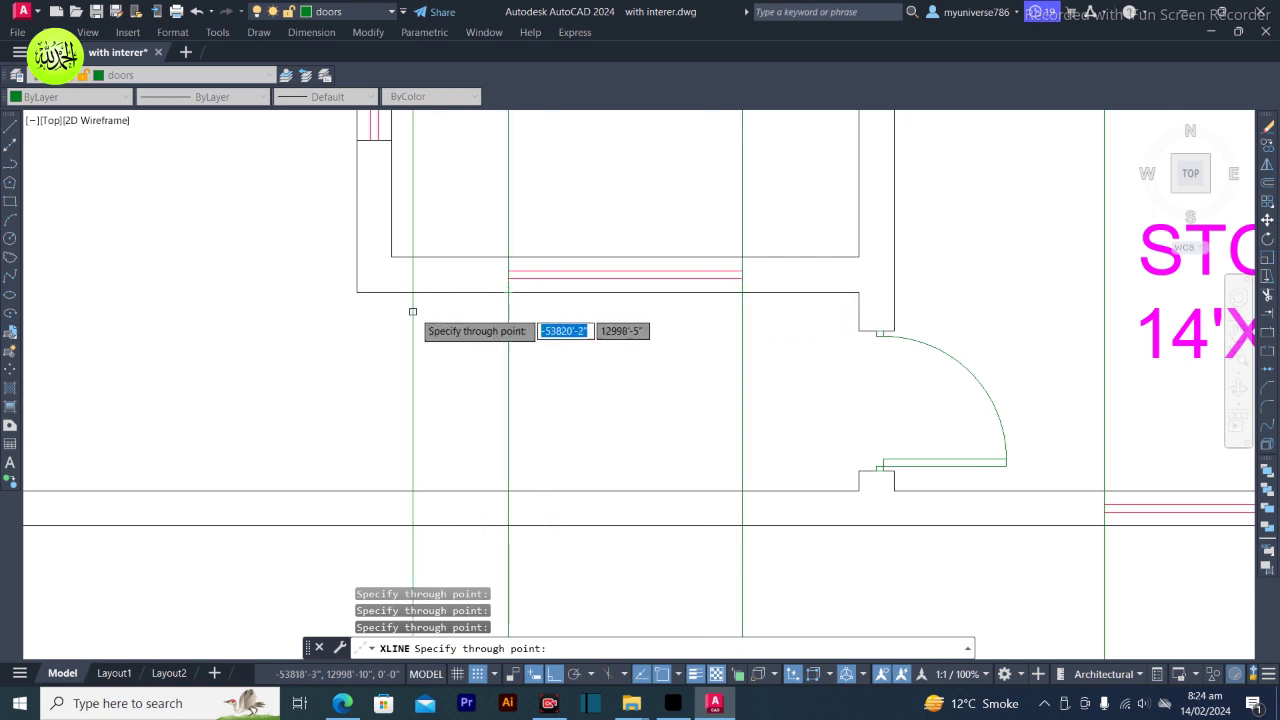
Add a vertical construction line through the kitchen's lower outer corner on the car porch side and finish the XLINE command
scroll(357, 295, "down", 4)
scroll(363, 313, "down", 3)
left_click(363, 313)
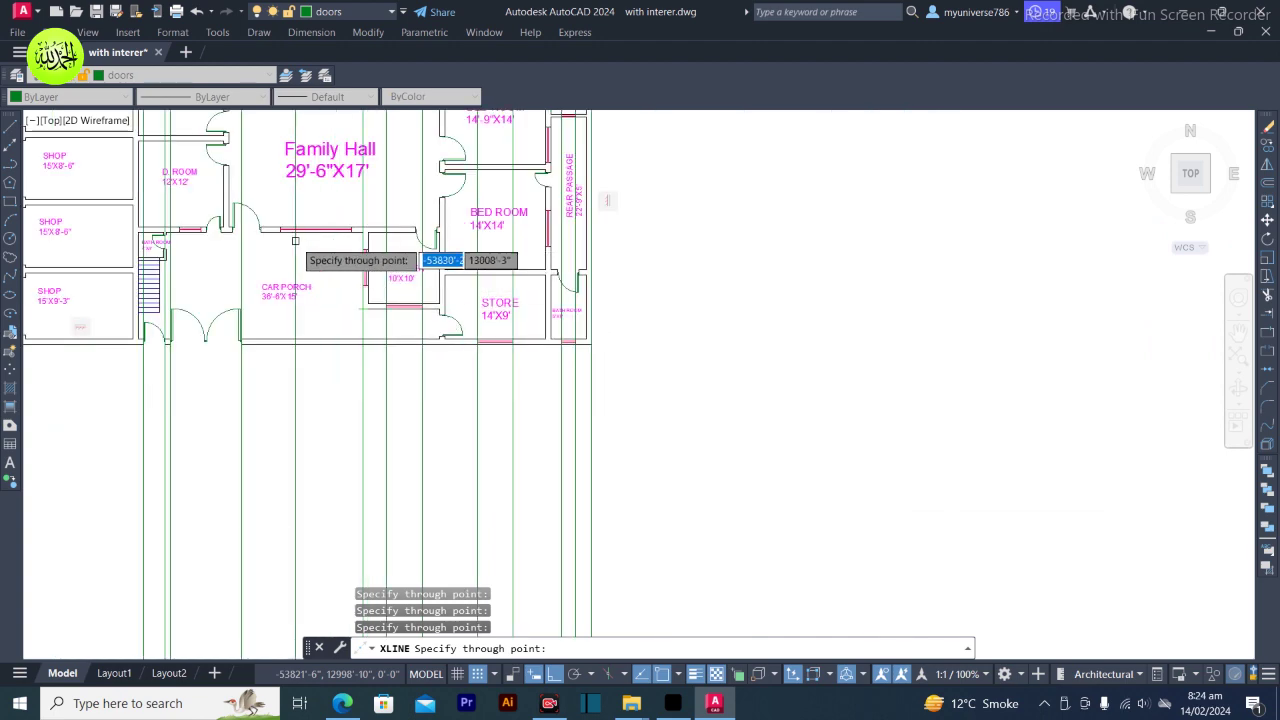
scroll(320, 245, "up", 3)
scroll(320, 237, "up", 3)
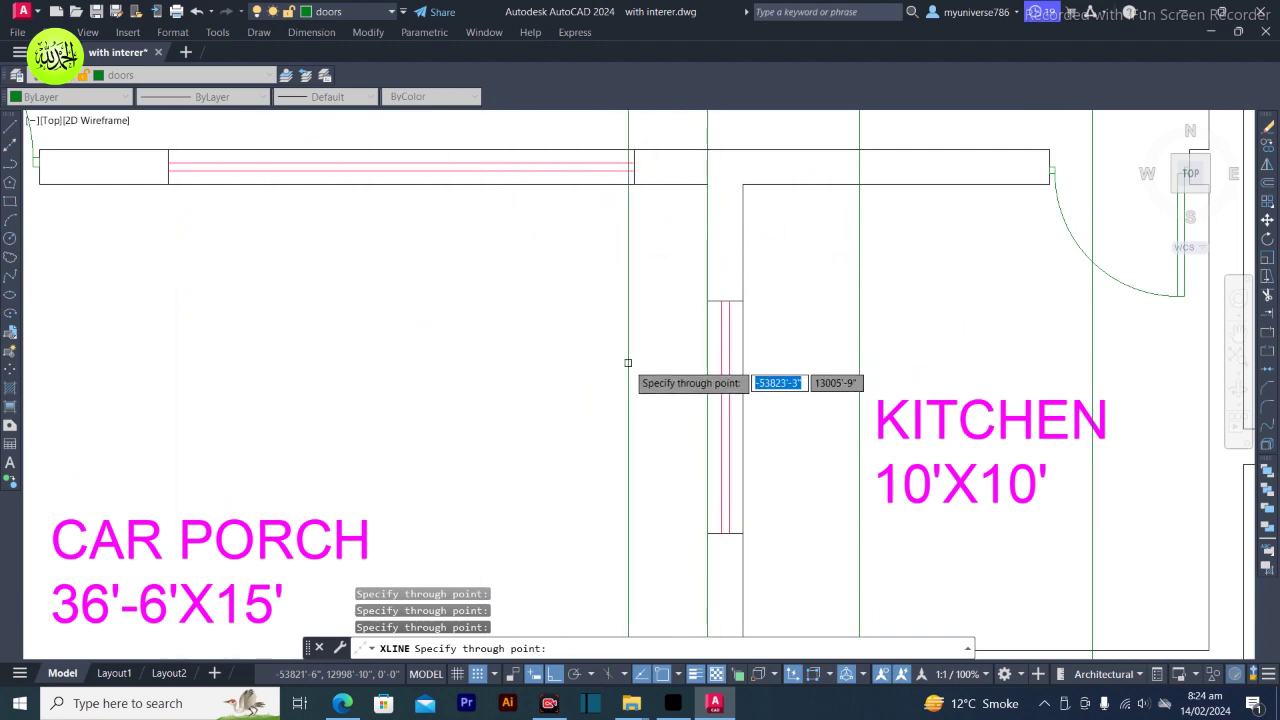
scroll(628, 363, "down", 3)
scroll(243, 385, "down", 3)
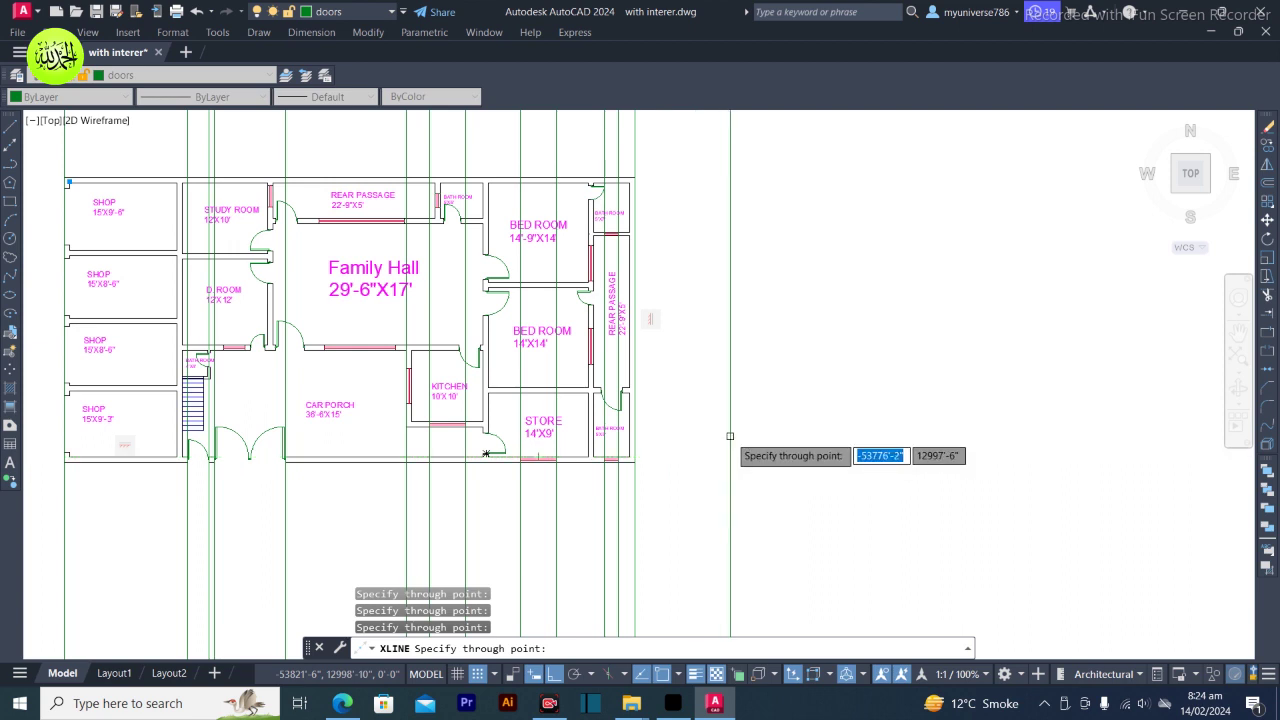
key("Escape")
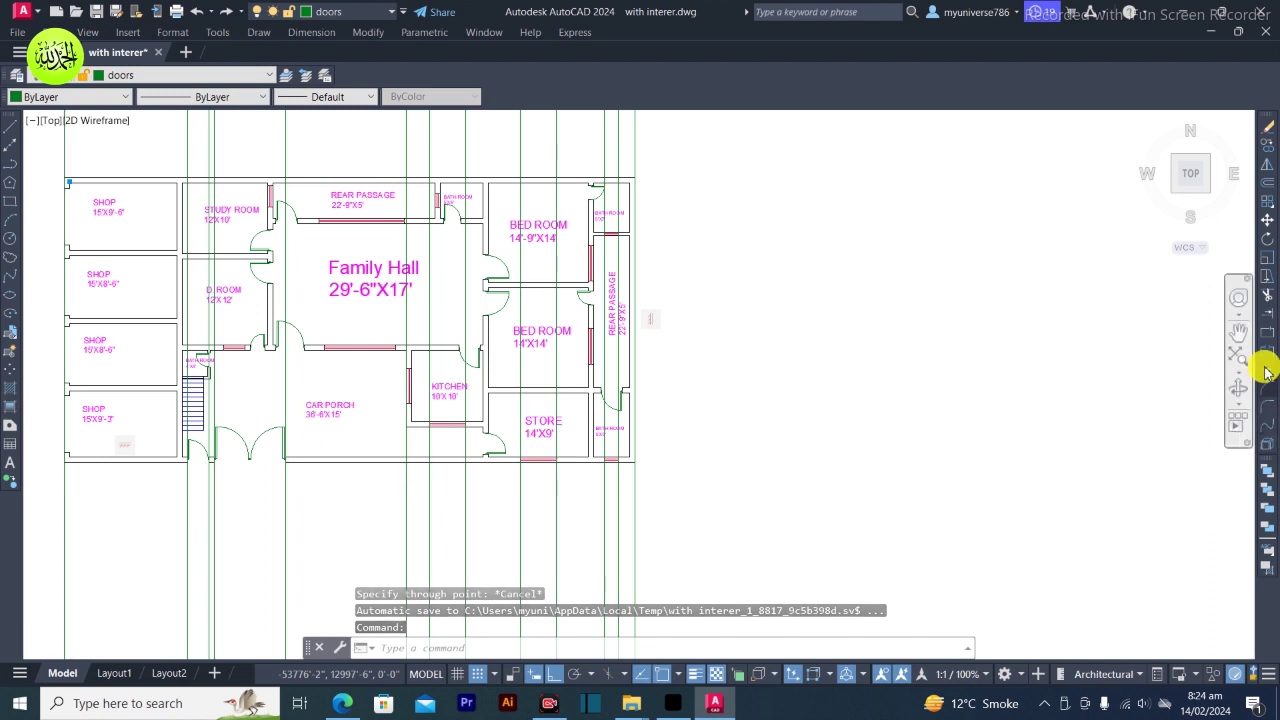
Draw a horizontal line along the front wall from the plan's lower-left outer corner to its lower-right outer corner
left_click(1238, 331)
left_click_drag(568, 469, 803, 180)
left_click_drag(823, 431, 776, 558)
left_click_drag(724, 447, 762, 492)
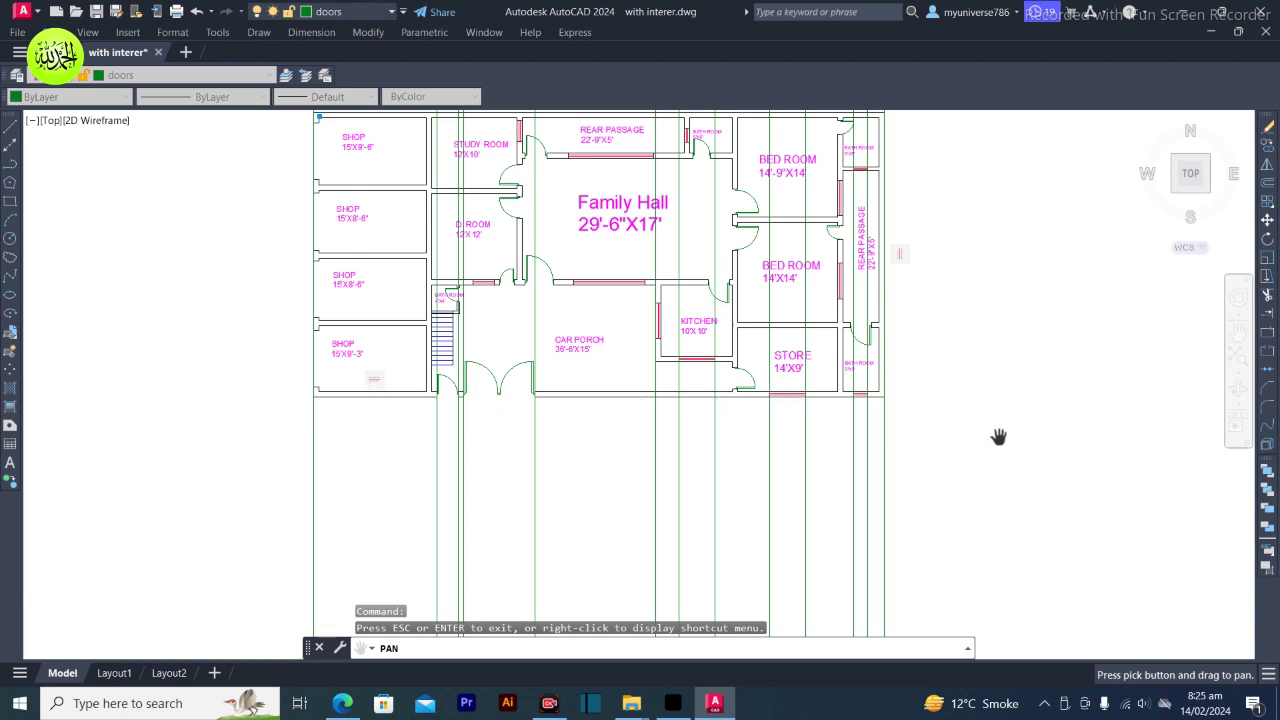
key("Escape")
key("Escape")
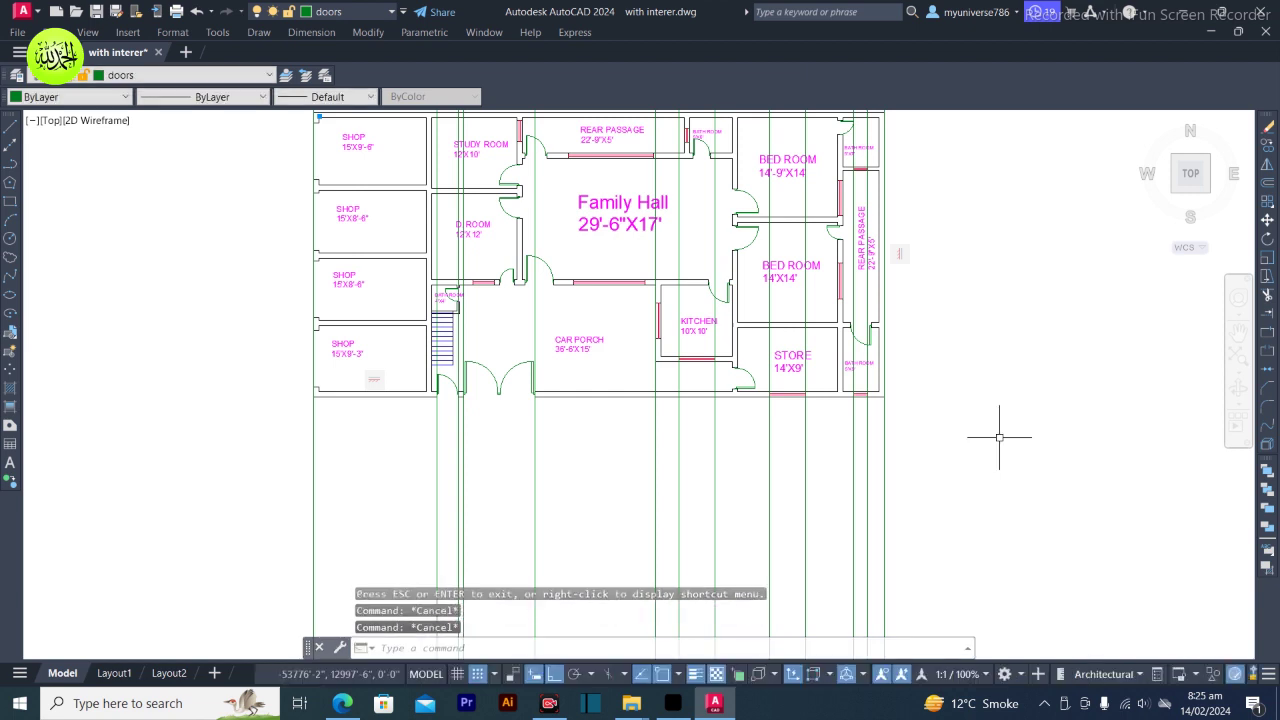
type("l")
key("Return")
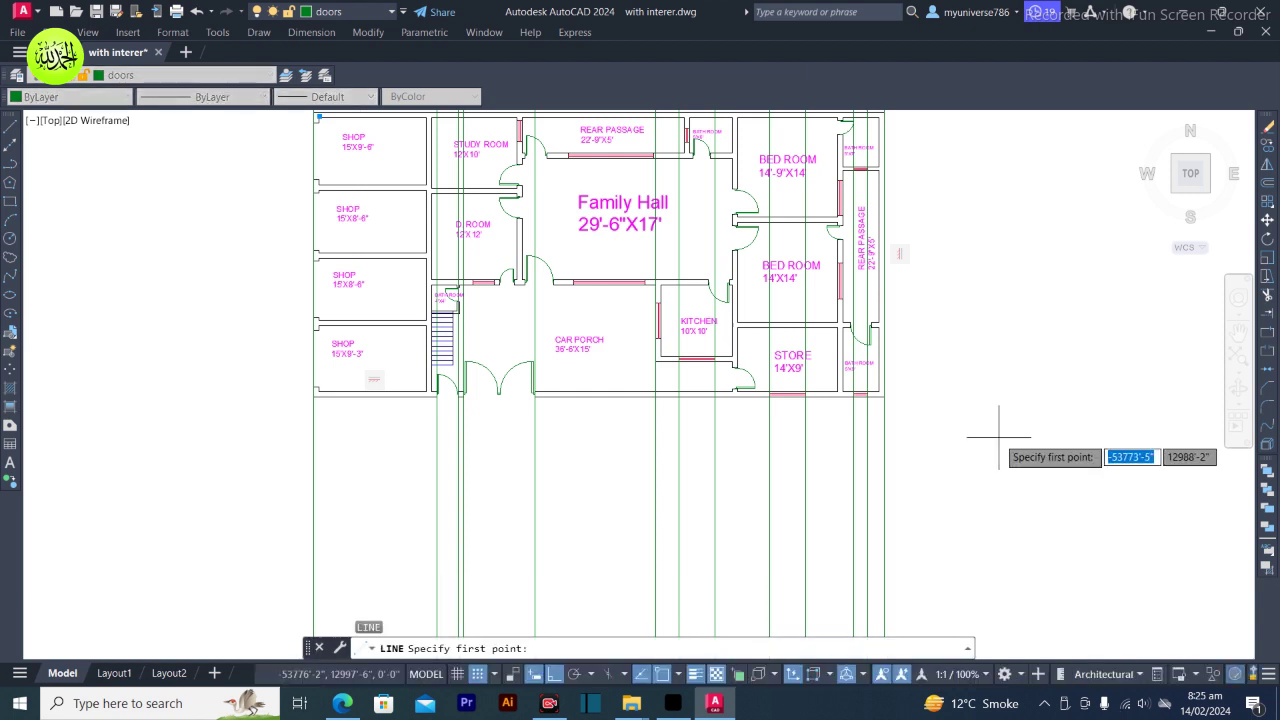
left_click(313, 397)
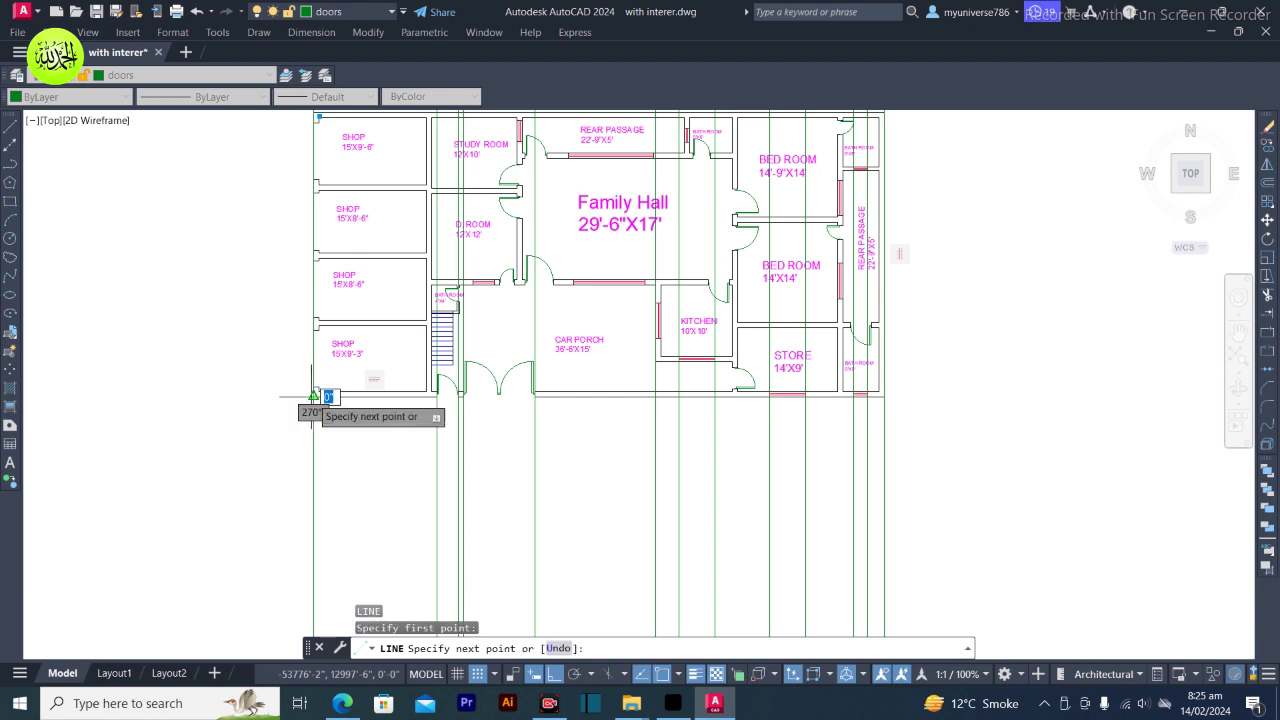
left_click(884, 397)
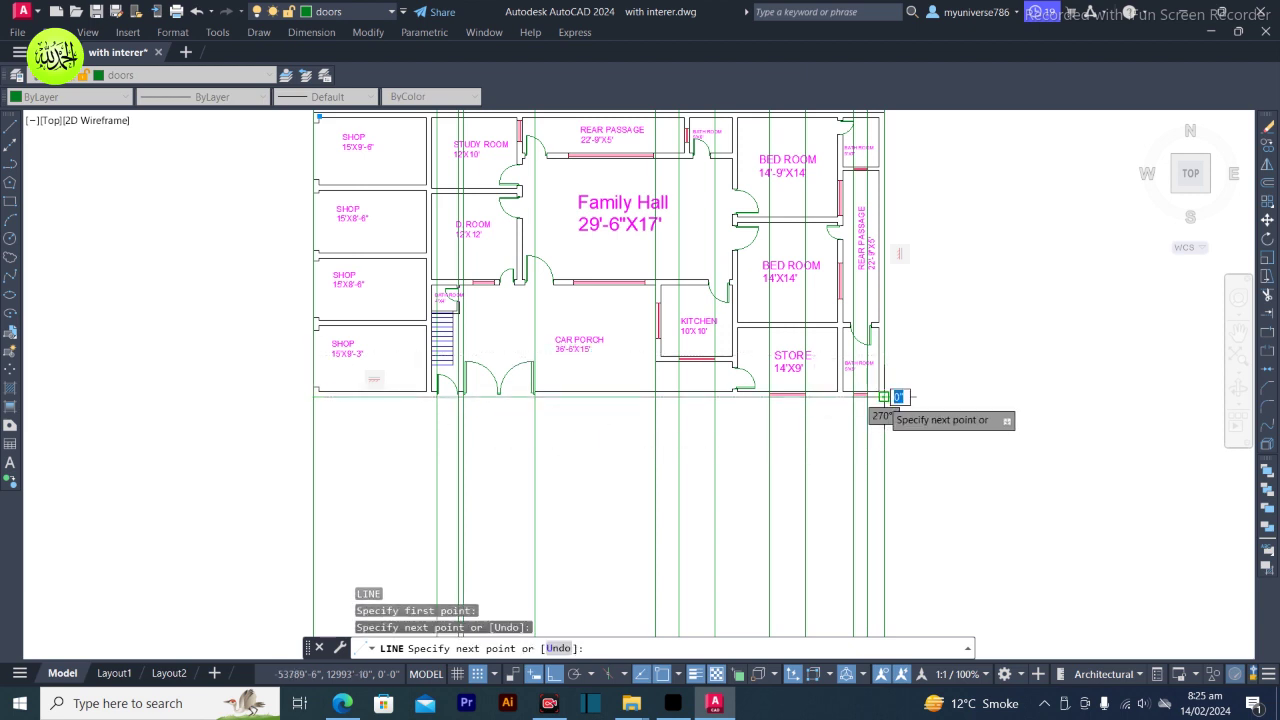
right_click(886, 410)
left_click(915, 425)
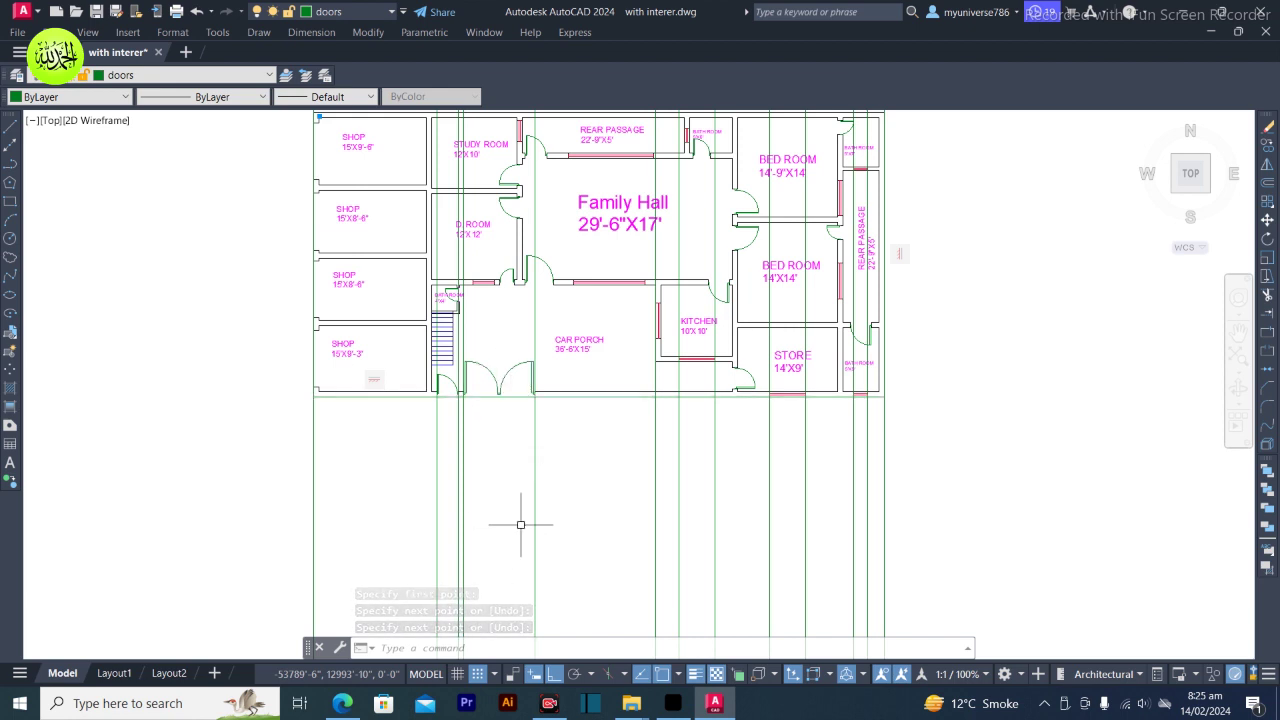
Offset the front wall line 11' downward, below the floor plan
type("o")
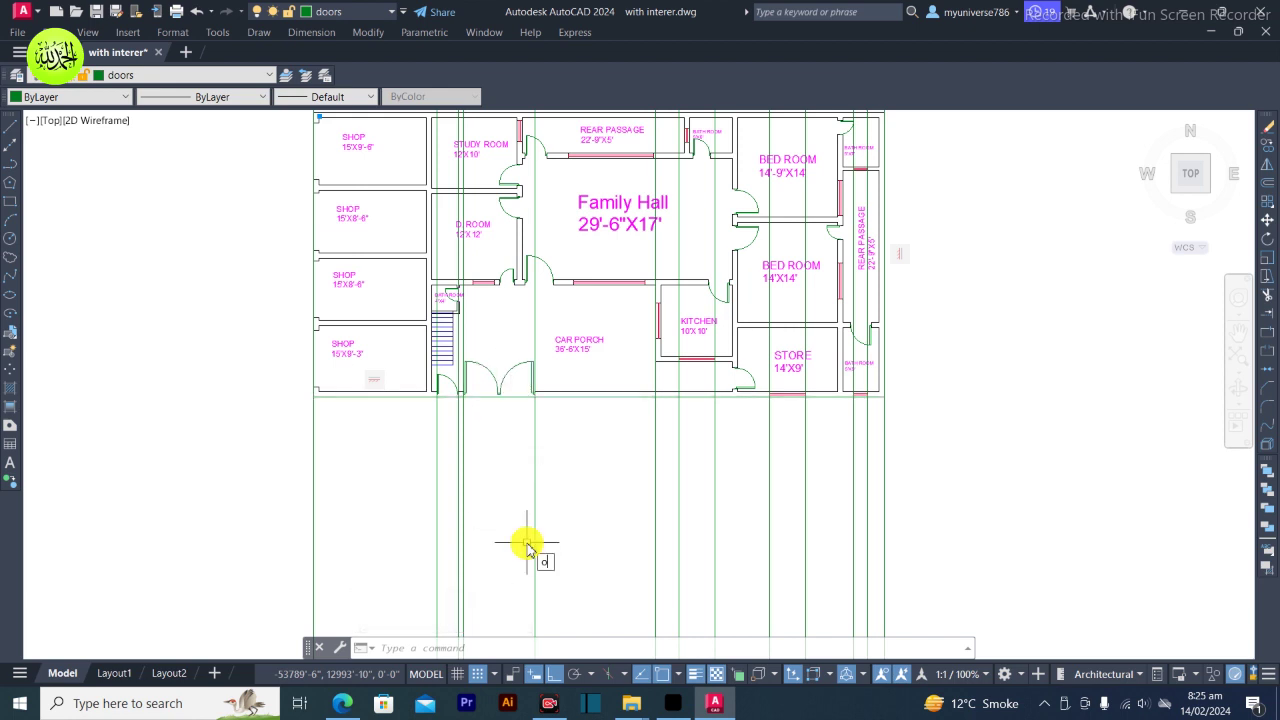
key("Return")
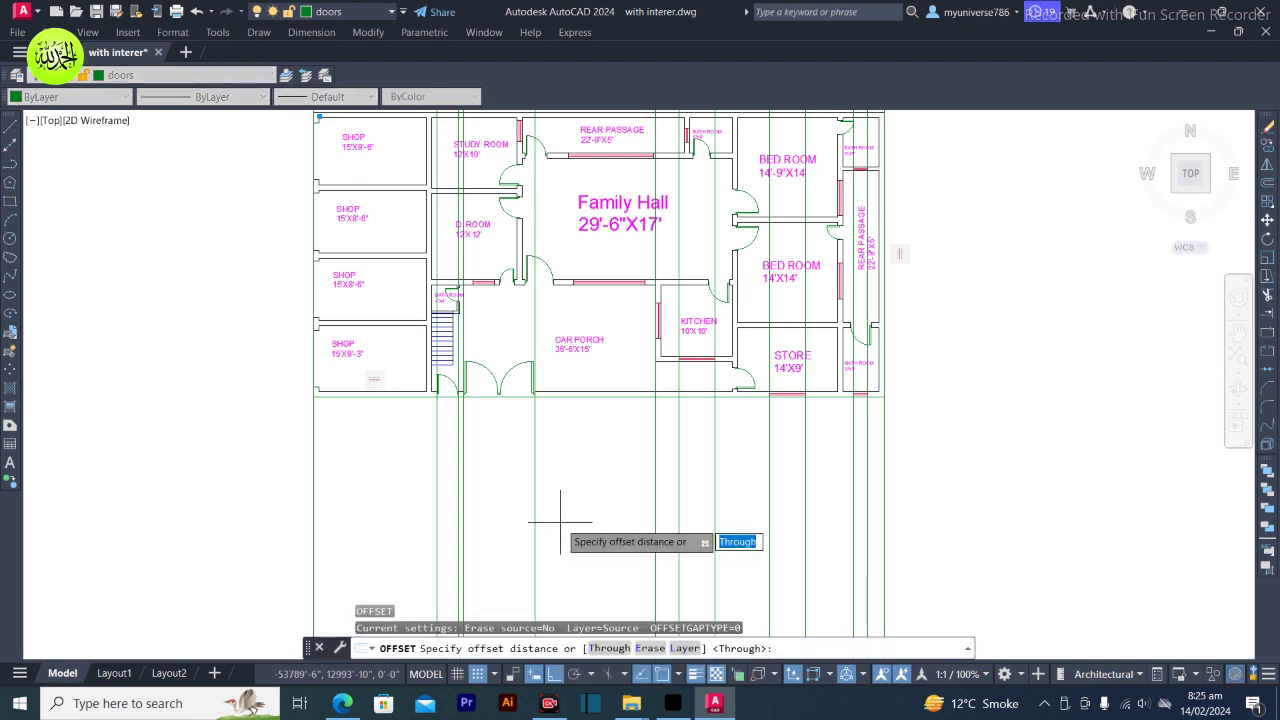
type("11")
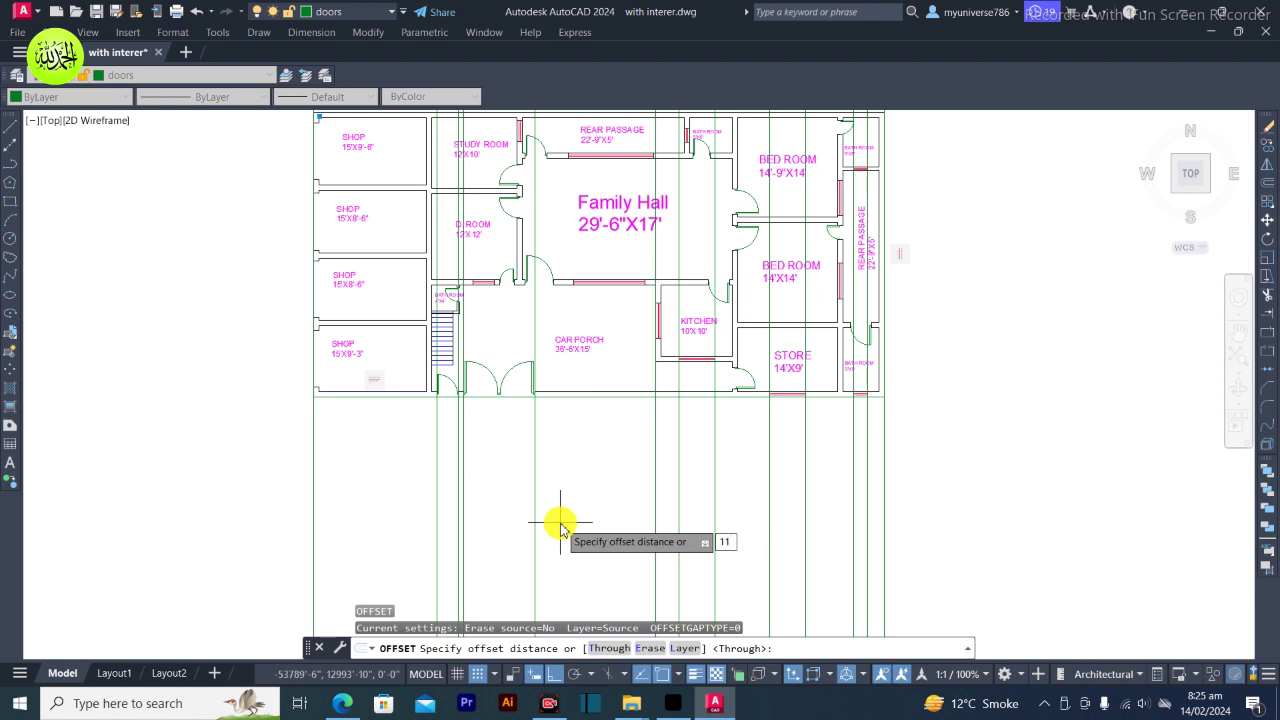
type("'")
key("Return")
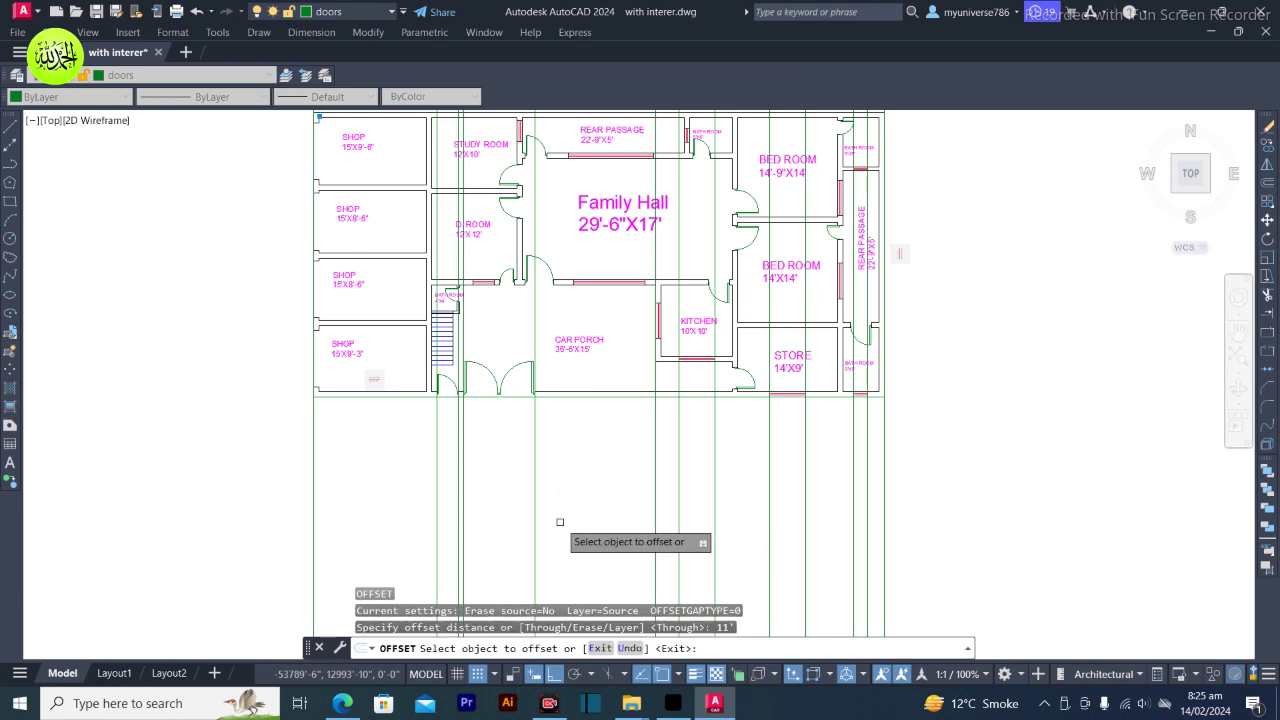
left_click(510, 396)
left_click(509, 513)
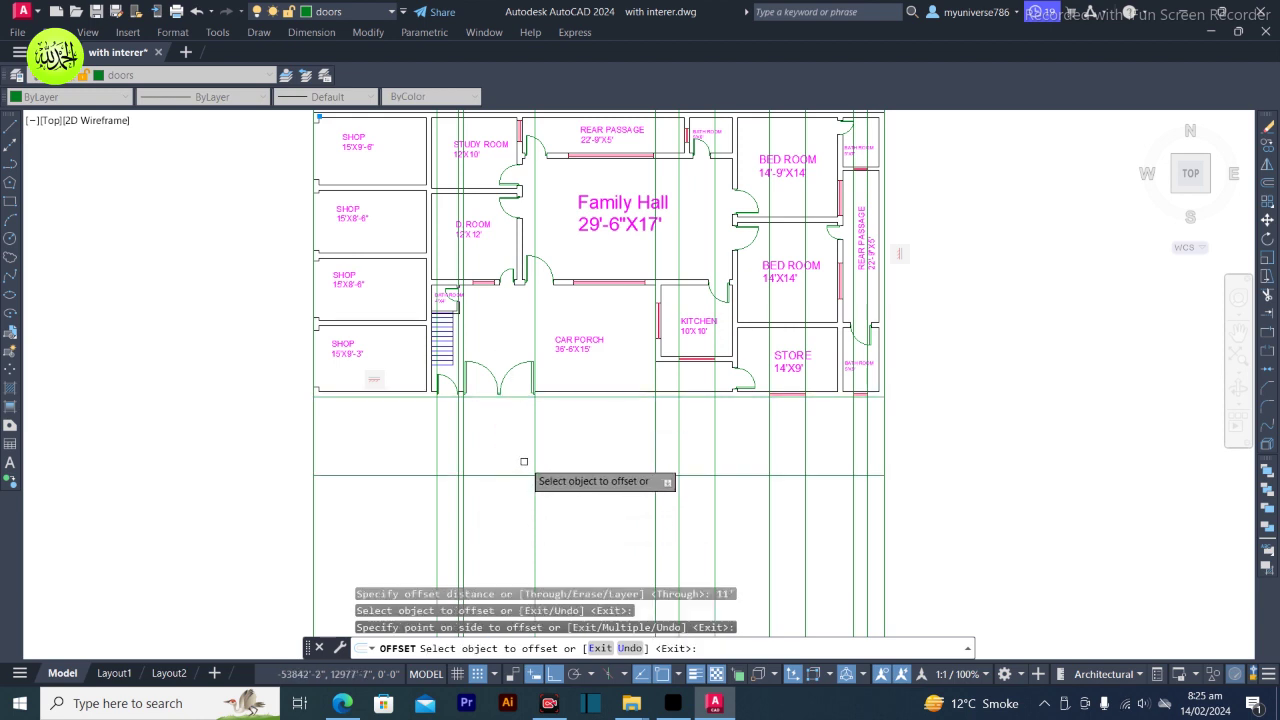
Offset the new horizontal line below the plan another 11' downward and finish the OFFSET command
scroll(534, 455, "down", 1)
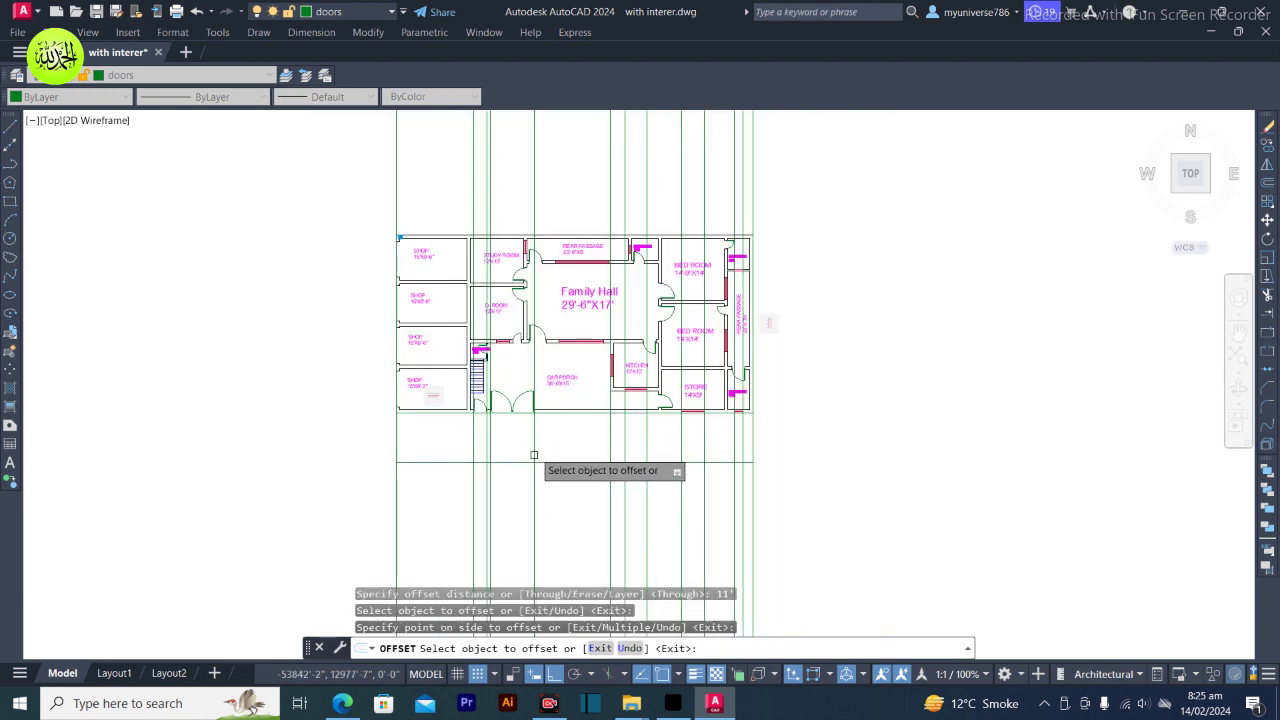
scroll(540, 455, "up", 4)
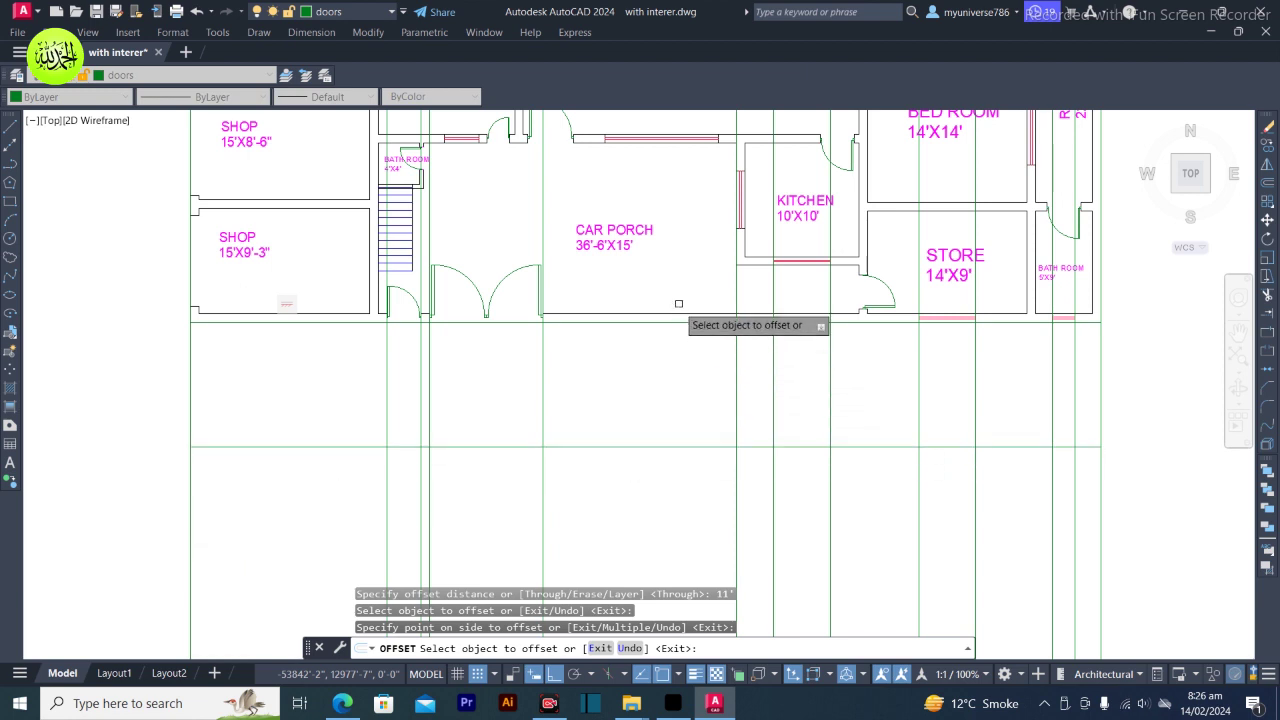
left_click(655, 446)
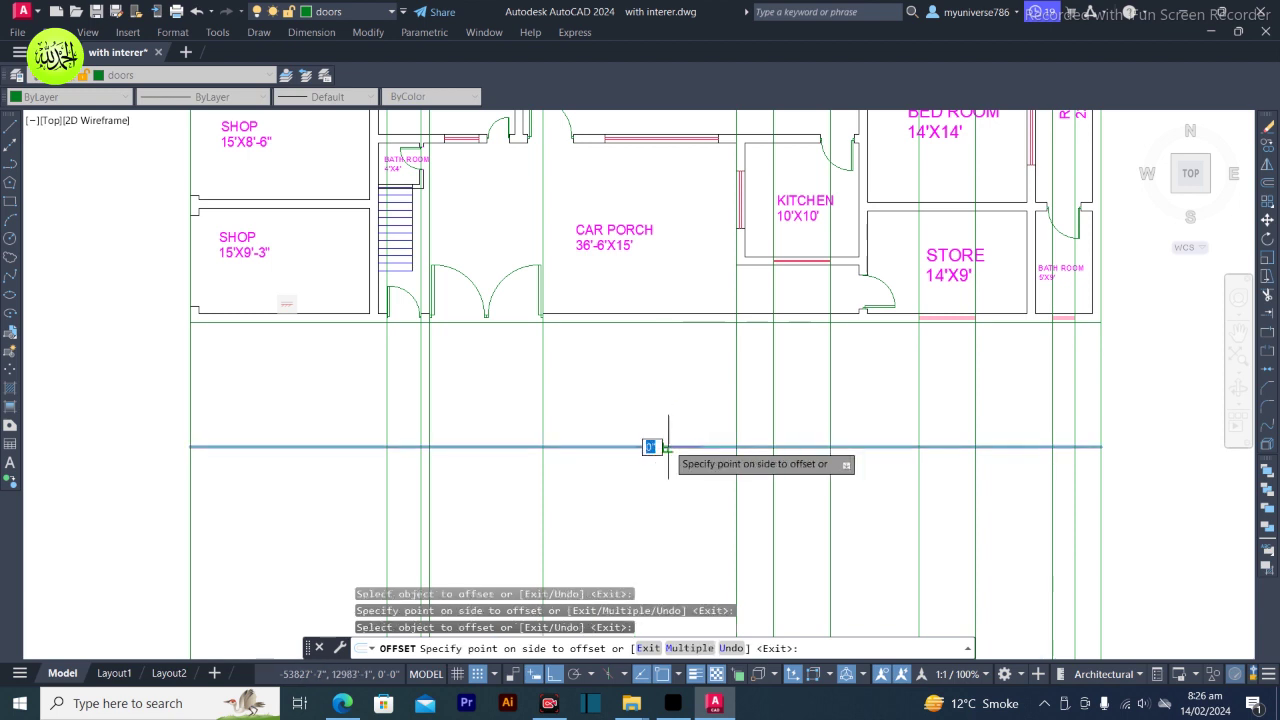
left_click(668, 510)
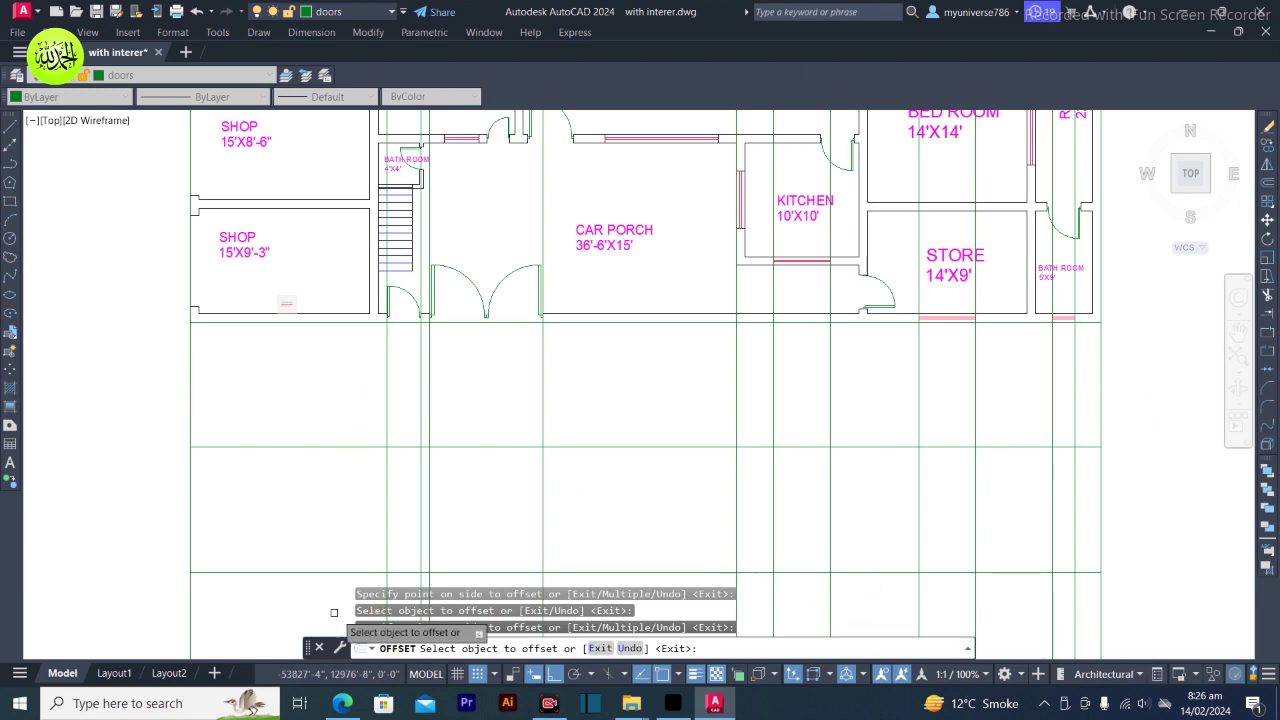
scroll(408, 550, "down", 2)
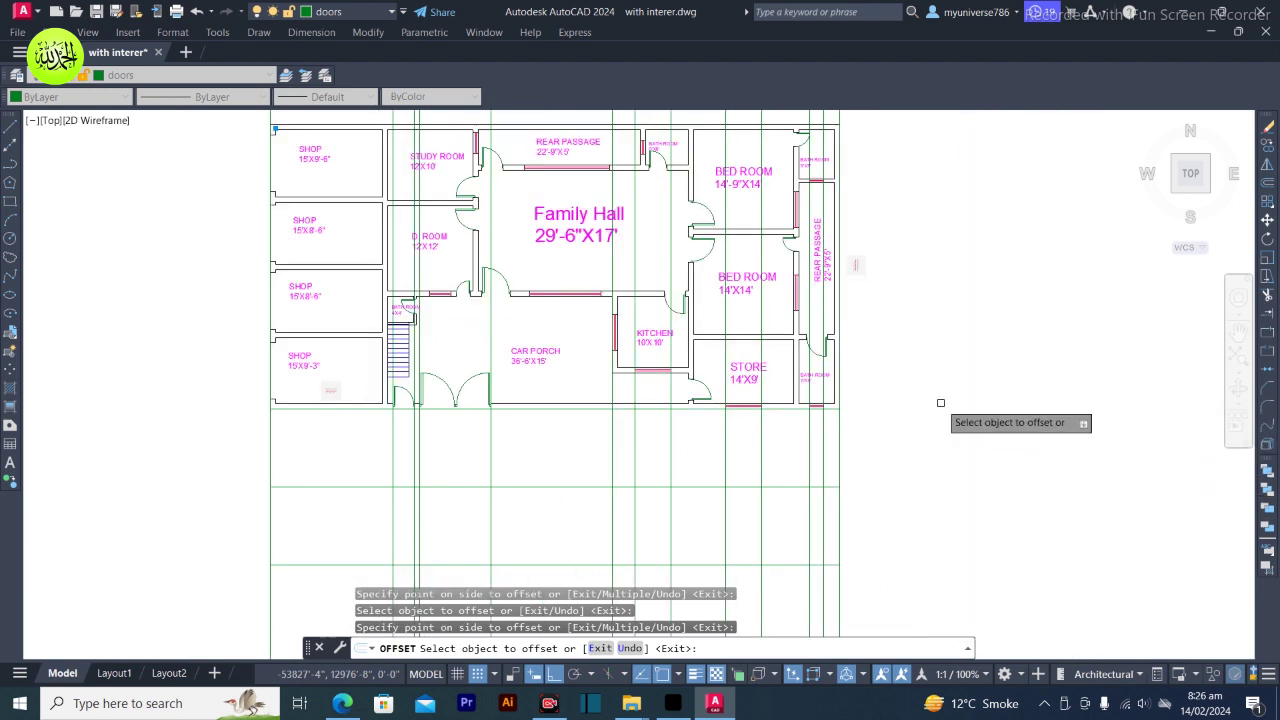
key("Escape")
key("Escape")
key("Escape")
key("Escape")
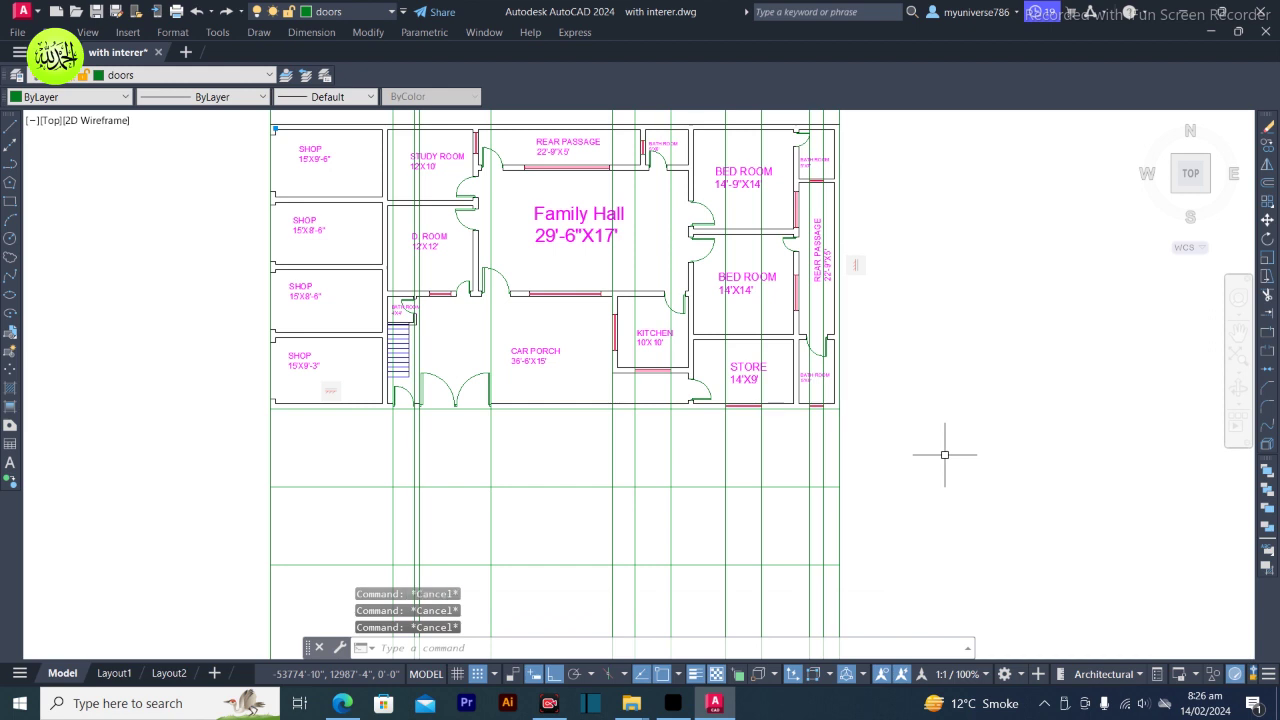
Trim off all the vertical construction lines below the lowest horizontal line
left_click(945, 455)
type("tr")
key("Return")
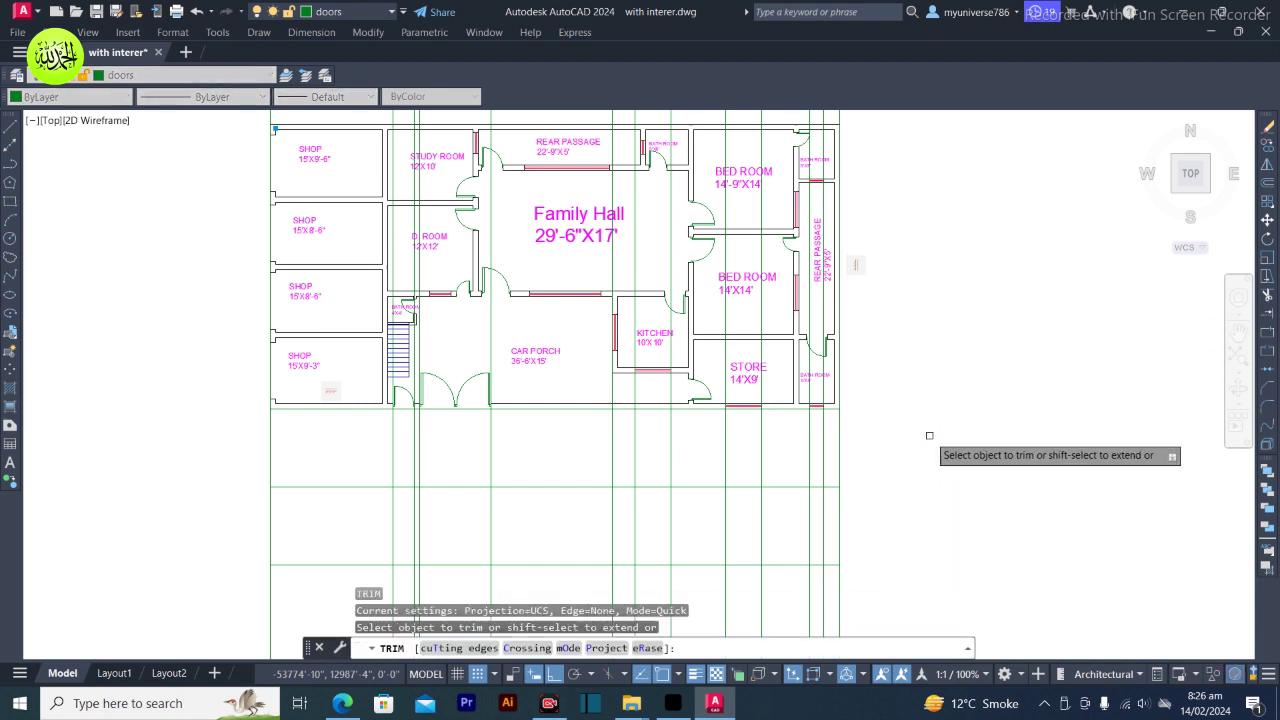
scroll(937, 432, "down", 5)
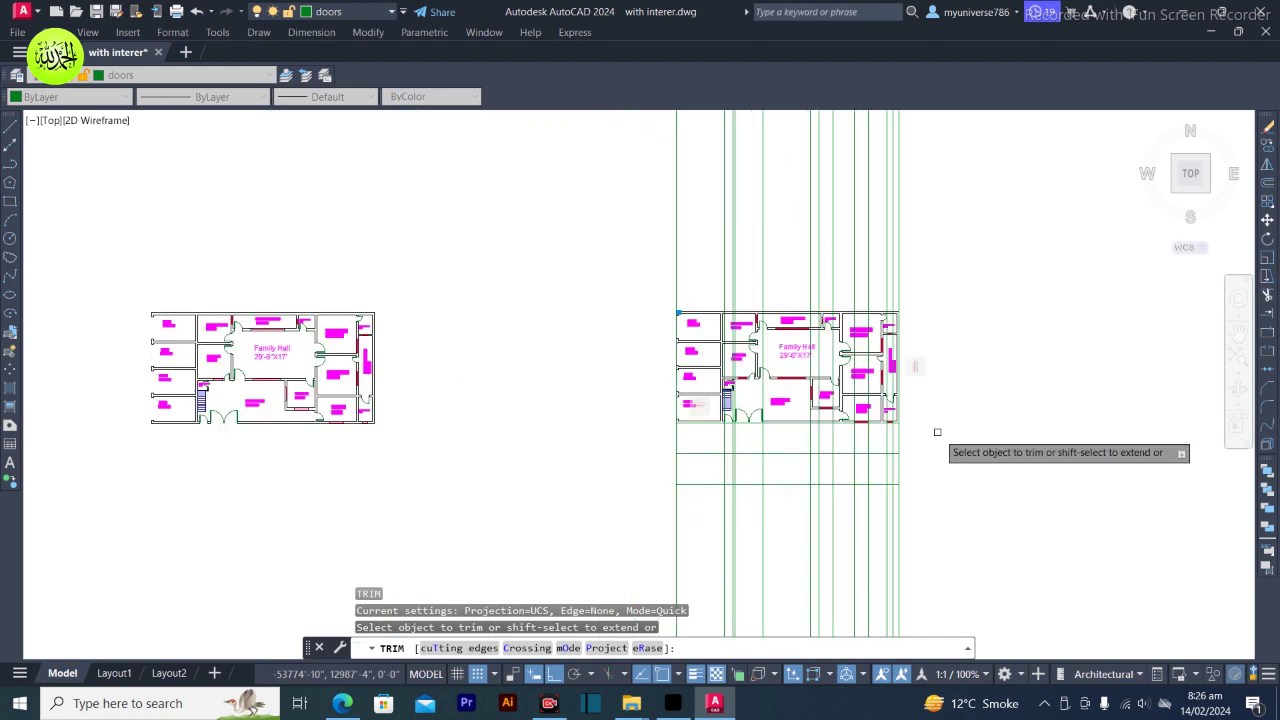
left_click_drag(990, 521, 578, 544)
scroll(720, 540, "down", 4)
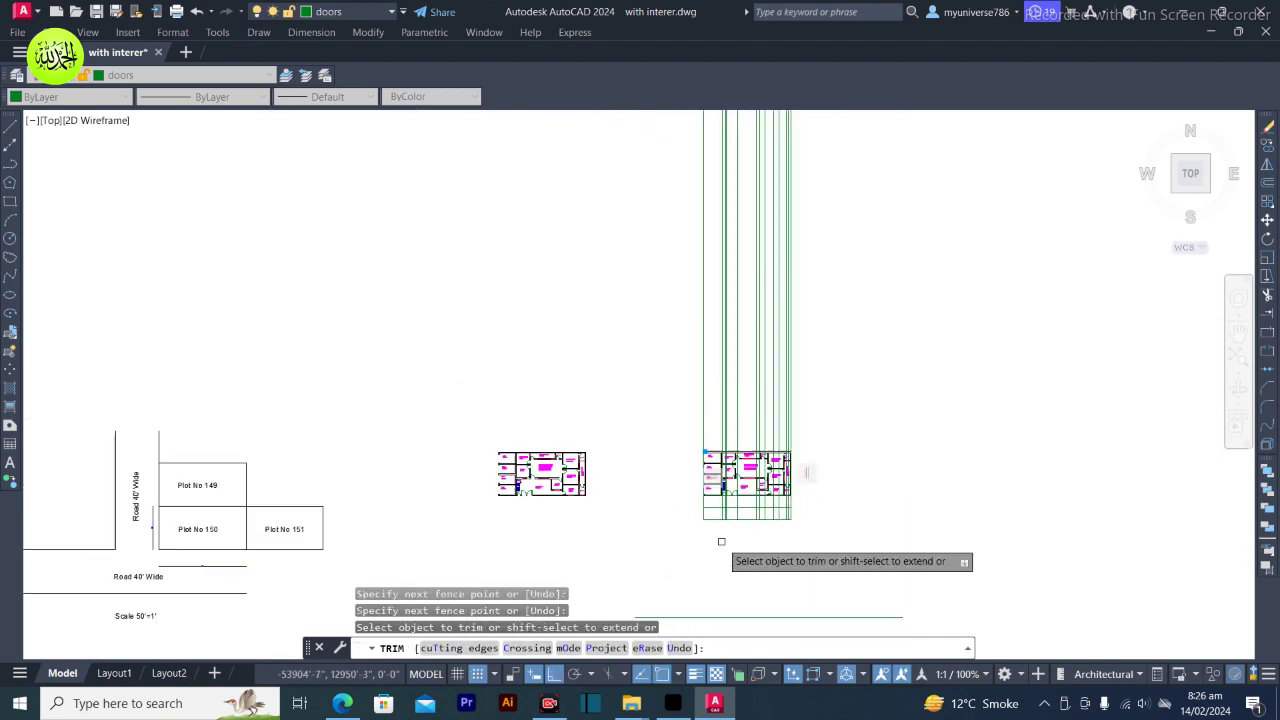
scroll(753, 601, "up", 1)
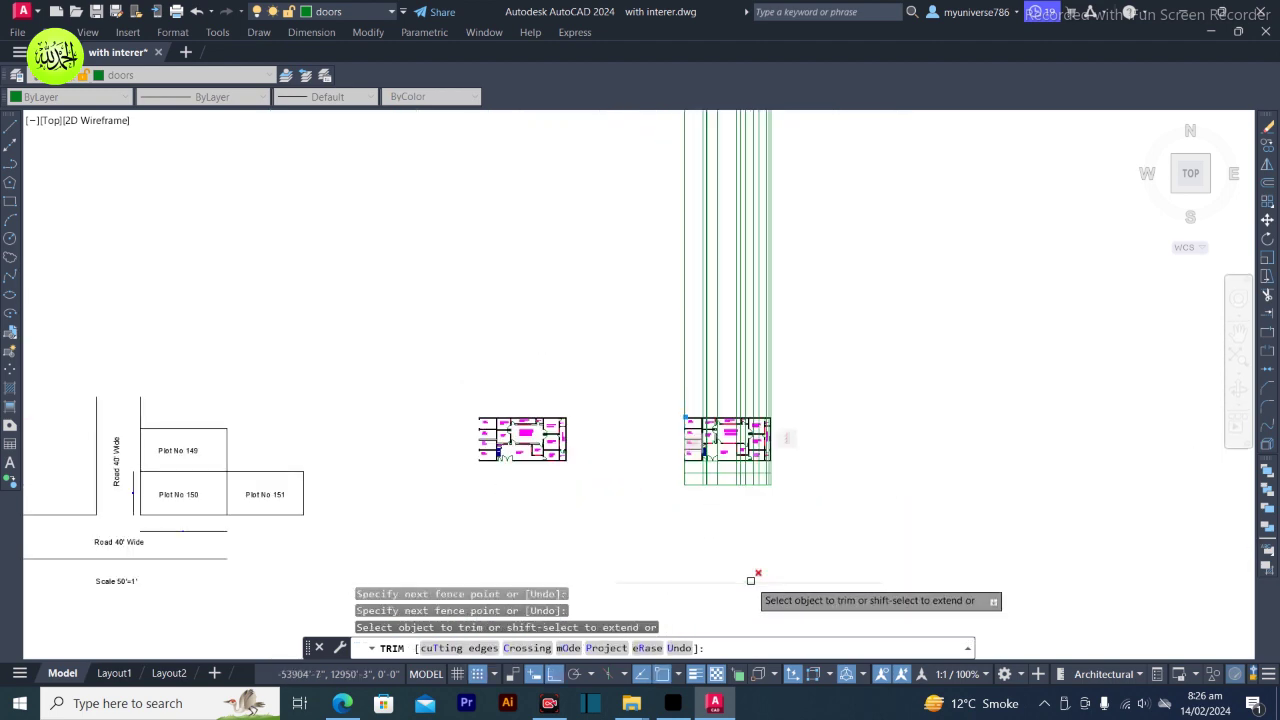
key("Escape")
key("Escape")
key("Escape")
scroll(752, 574, "up", 8)
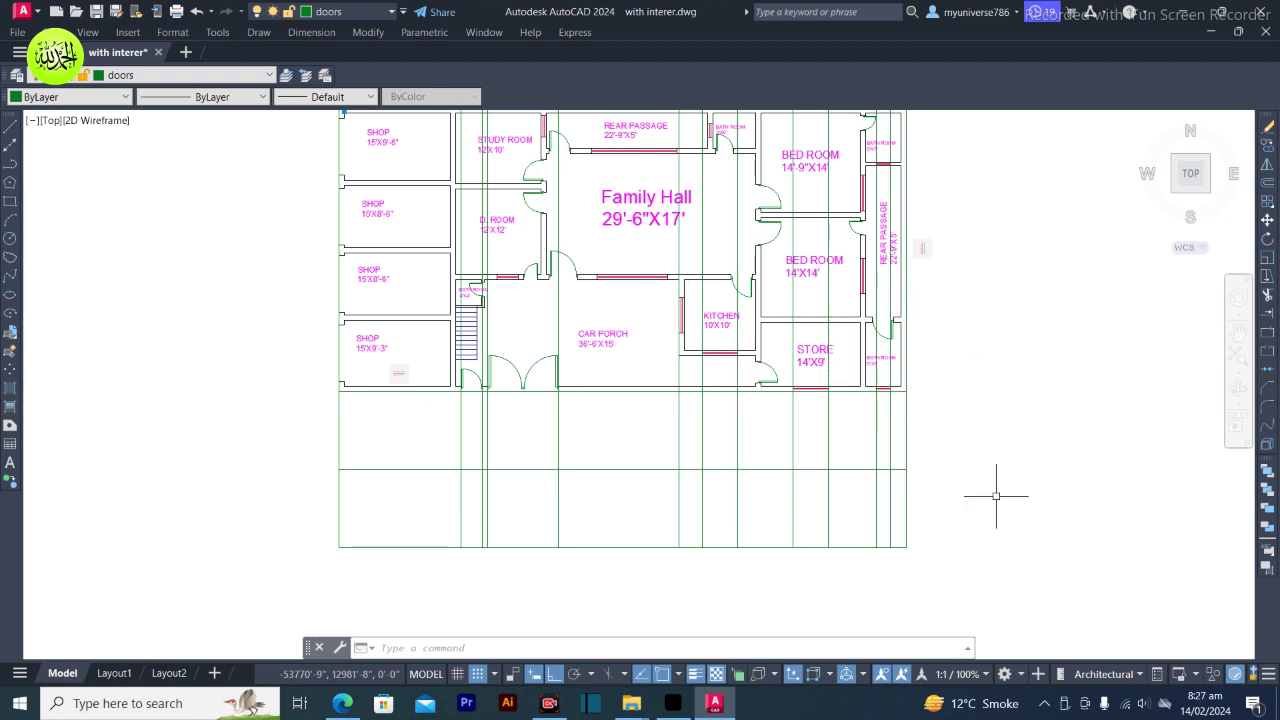
Trim off all the vertical construction lines above the upper offset line, using that line as the cutting edge
left_click(810, 469)
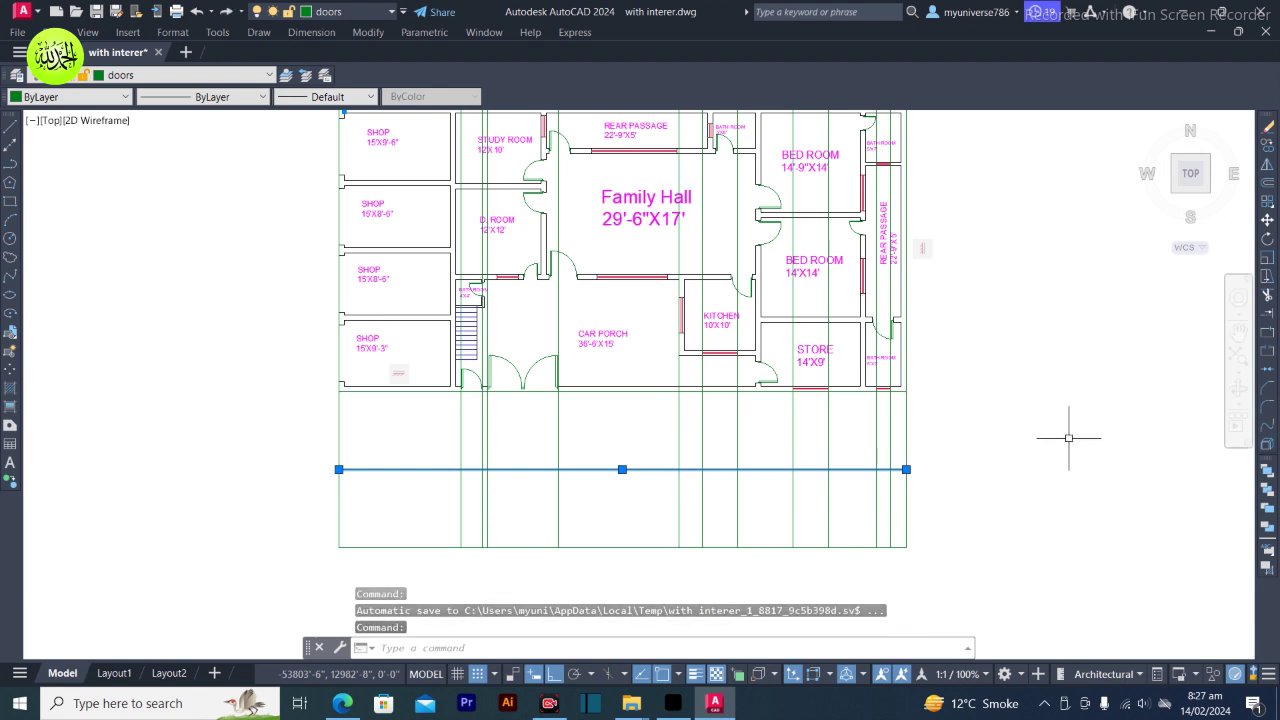
type("tr")
key("Return")
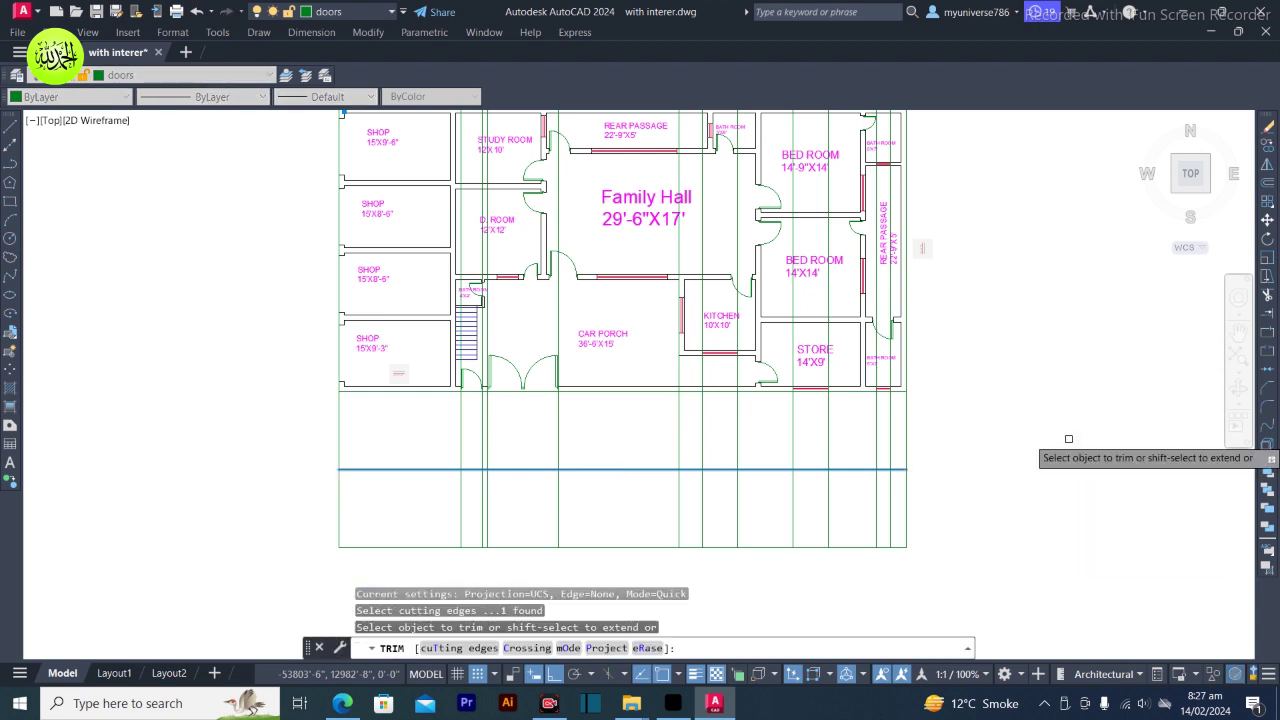
left_click_drag(994, 420, 280, 435)
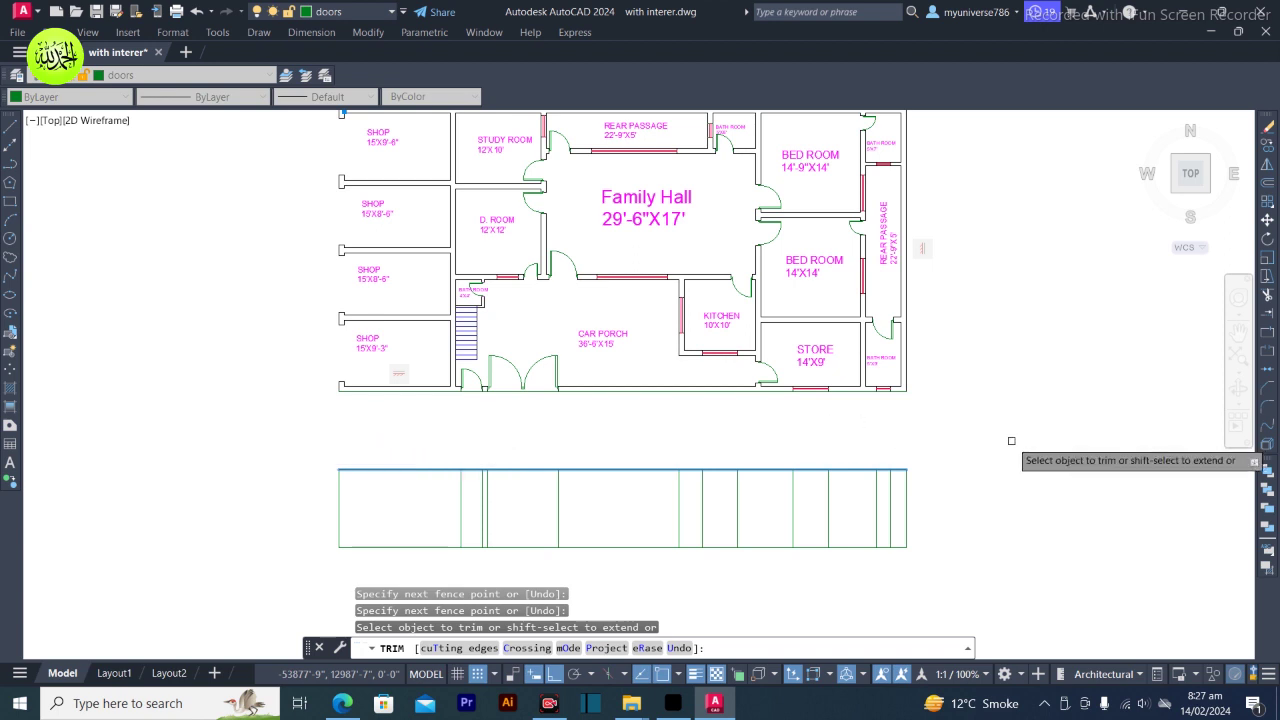
Undo the last trim of the vertical construction lines and leave the TRIM command
key("ctrl+z")
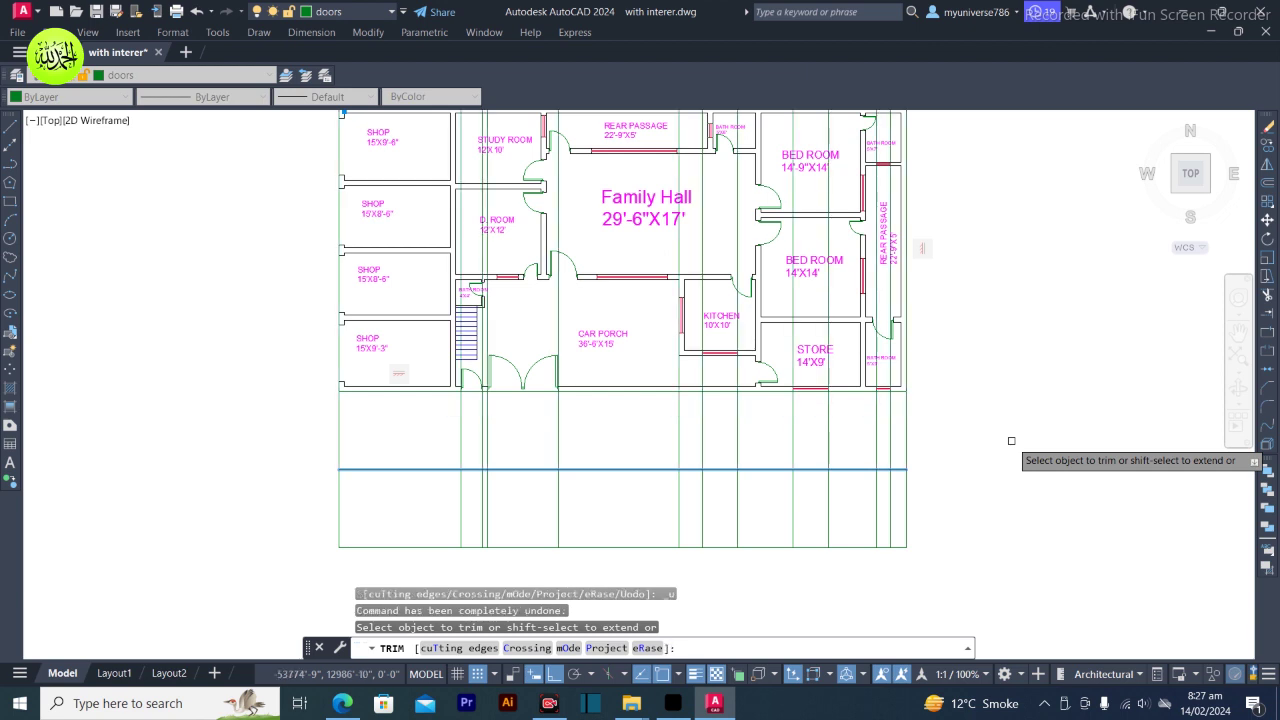
key("Escape")
key("Escape")
key("Escape")
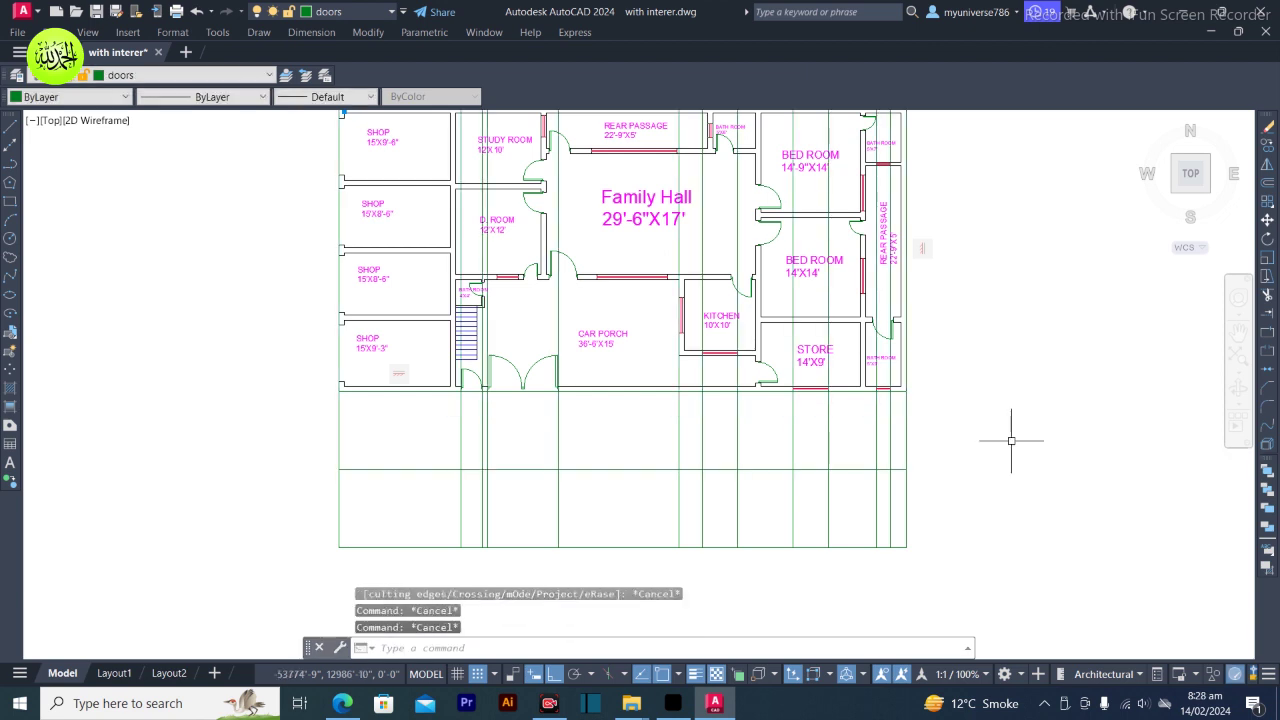
Try trimming the vertical lines between the floor plan and the elevation without a preselected cutting edge, then undo that trim
type("tr")
key("Return")
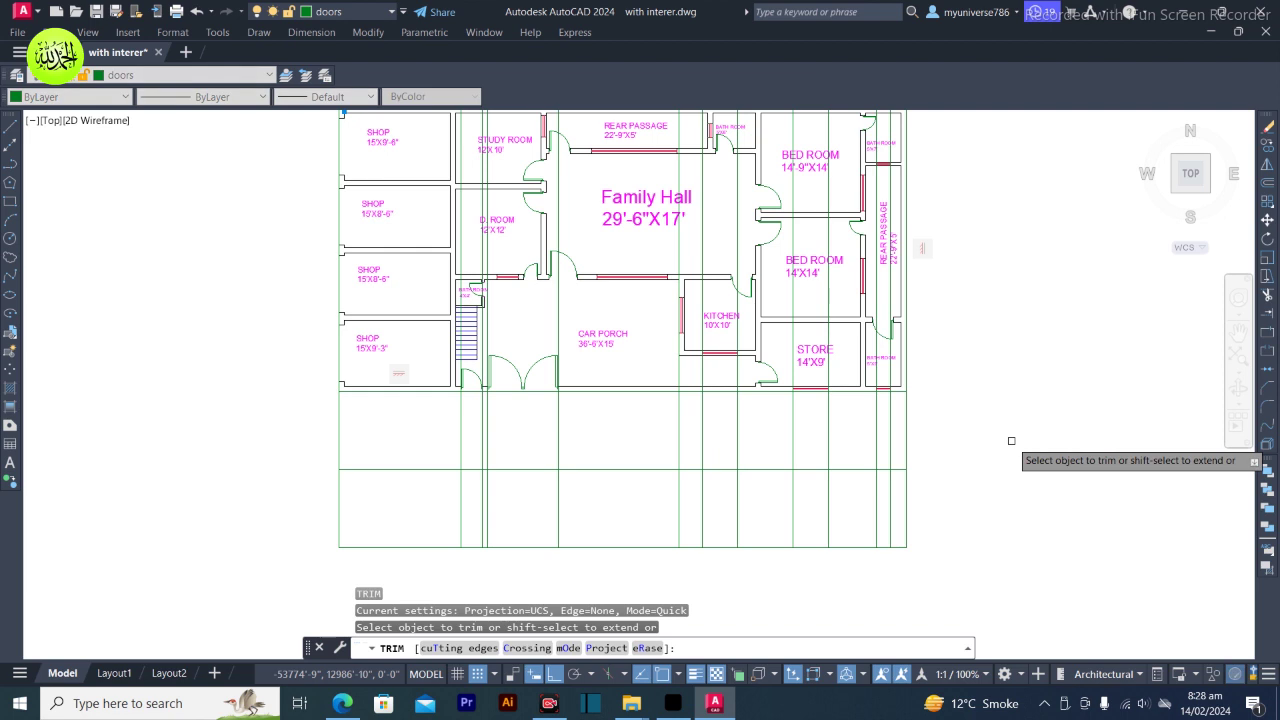
mouse_move(995, 436)
left_mouse_down()
mouse_move(686, 408)
mouse_move(306, 414)
mouse_move(326, 417)
left_mouse_up()
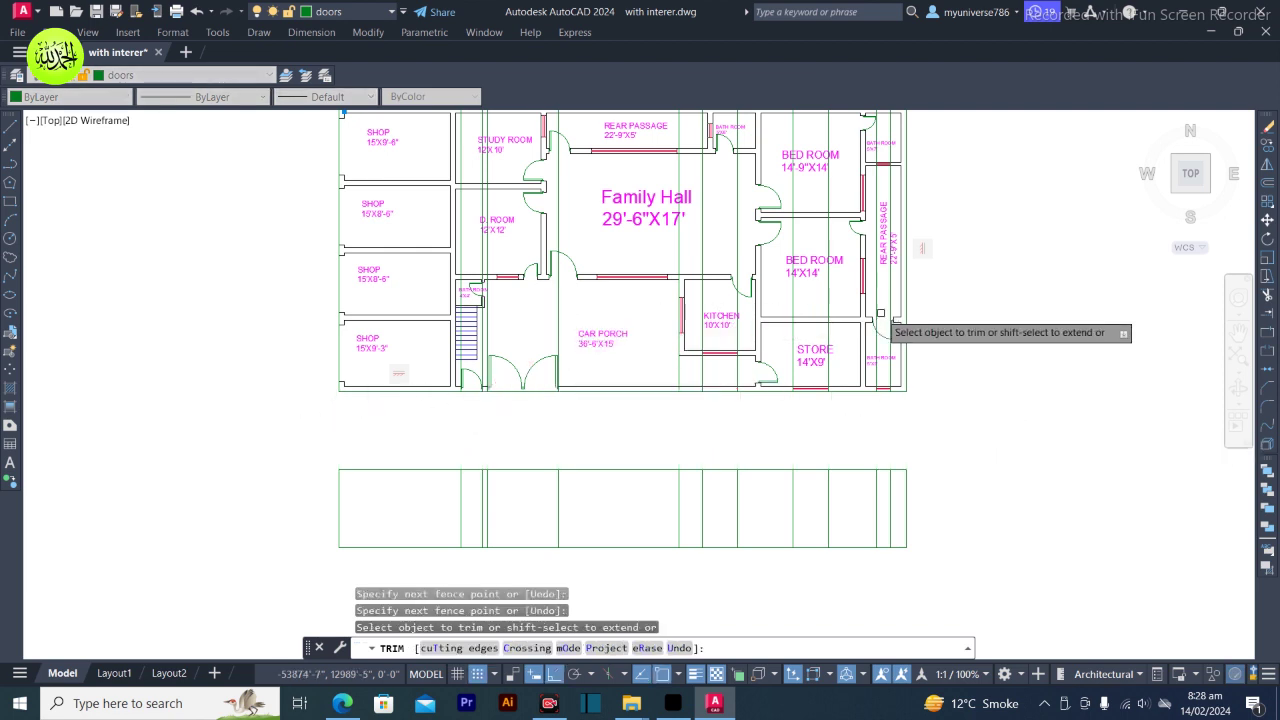
scroll(890, 324, "down", 5)
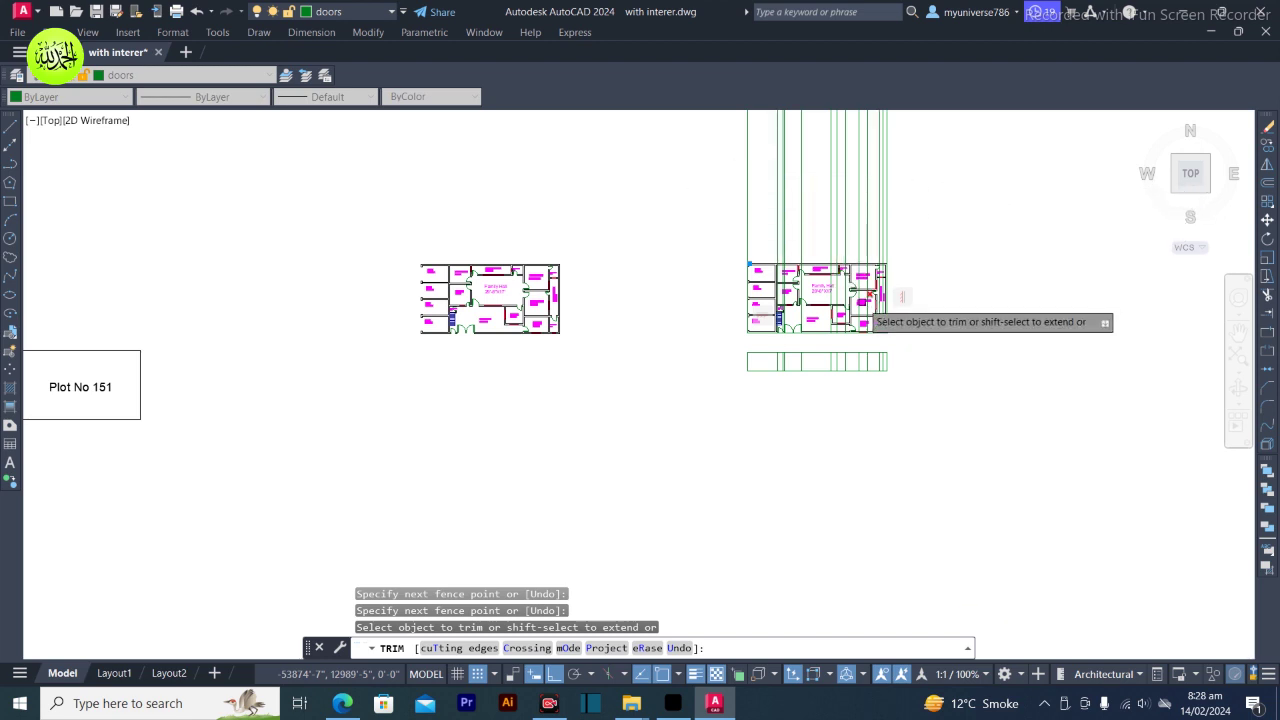
scroll(922, 303, "up", 5)
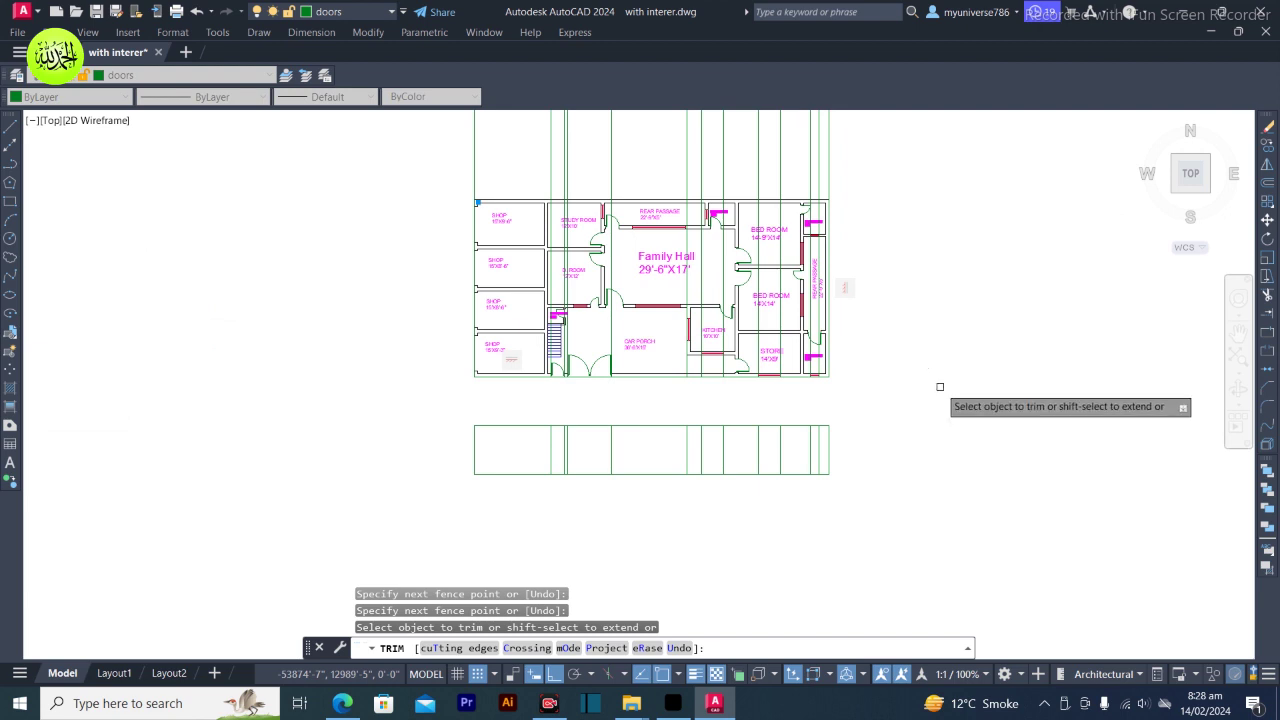
key("Escape")
key("Escape")
key("Escape")
key("ctrl+z")
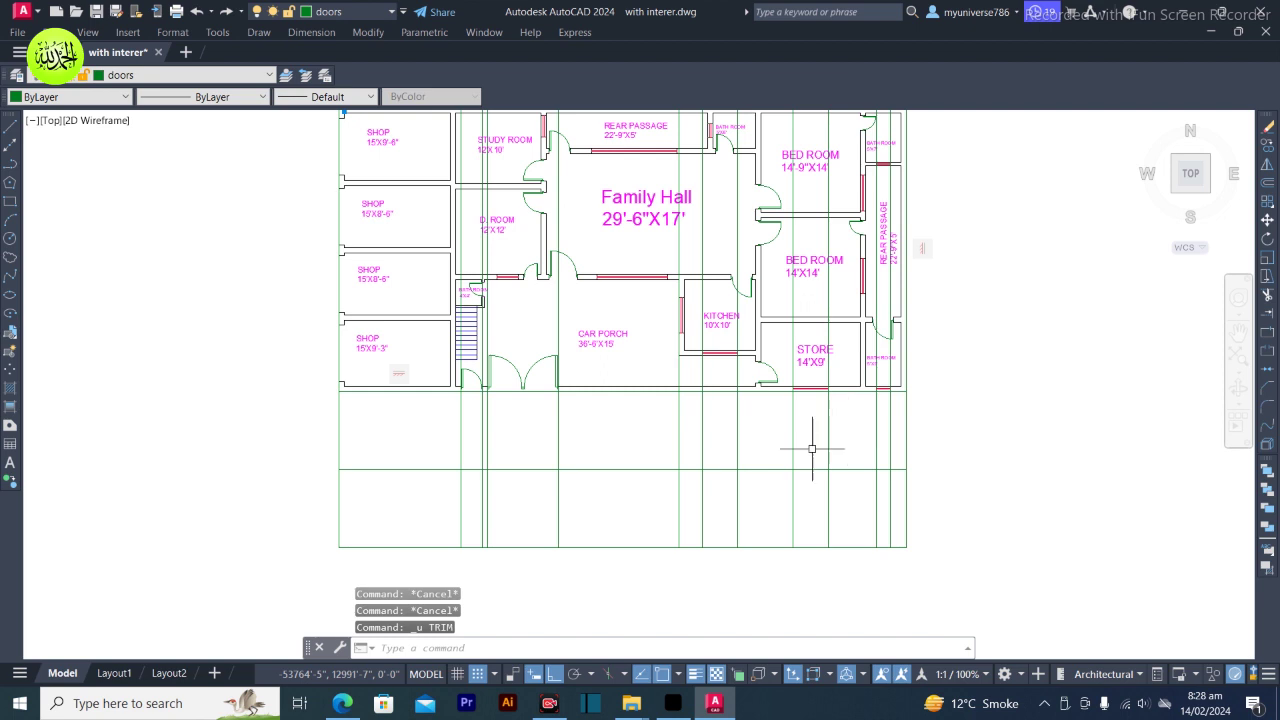
Trim the vertical construction lines above the elevation again, using its upper horizontal line as the cutting edge
left_click(777, 469)
type("tr")
key("Return")
mouse_move(1065, 371)
left_mouse_down()
mouse_move(680, 419)
mouse_move(302, 412)
left_mouse_up()
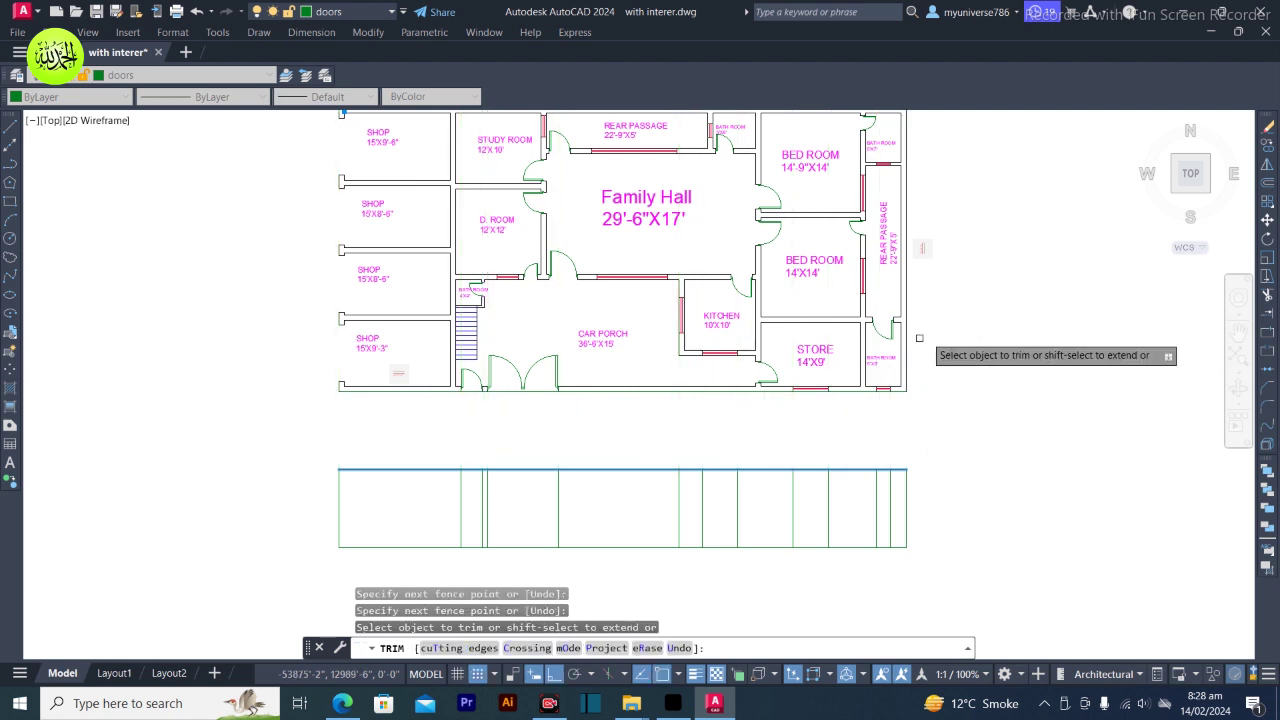
scroll(931, 331, "down", 2)
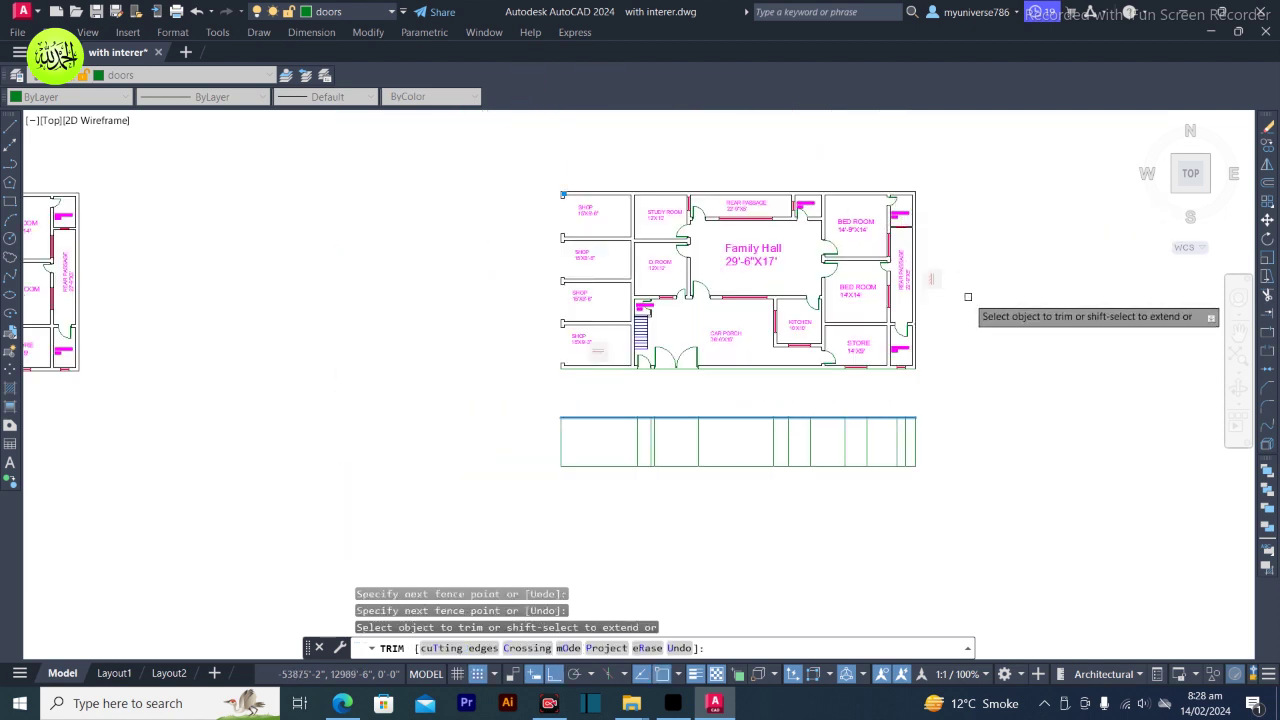
scroll(940, 386, "up", 2)
scroll(785, 510, "up", 2)
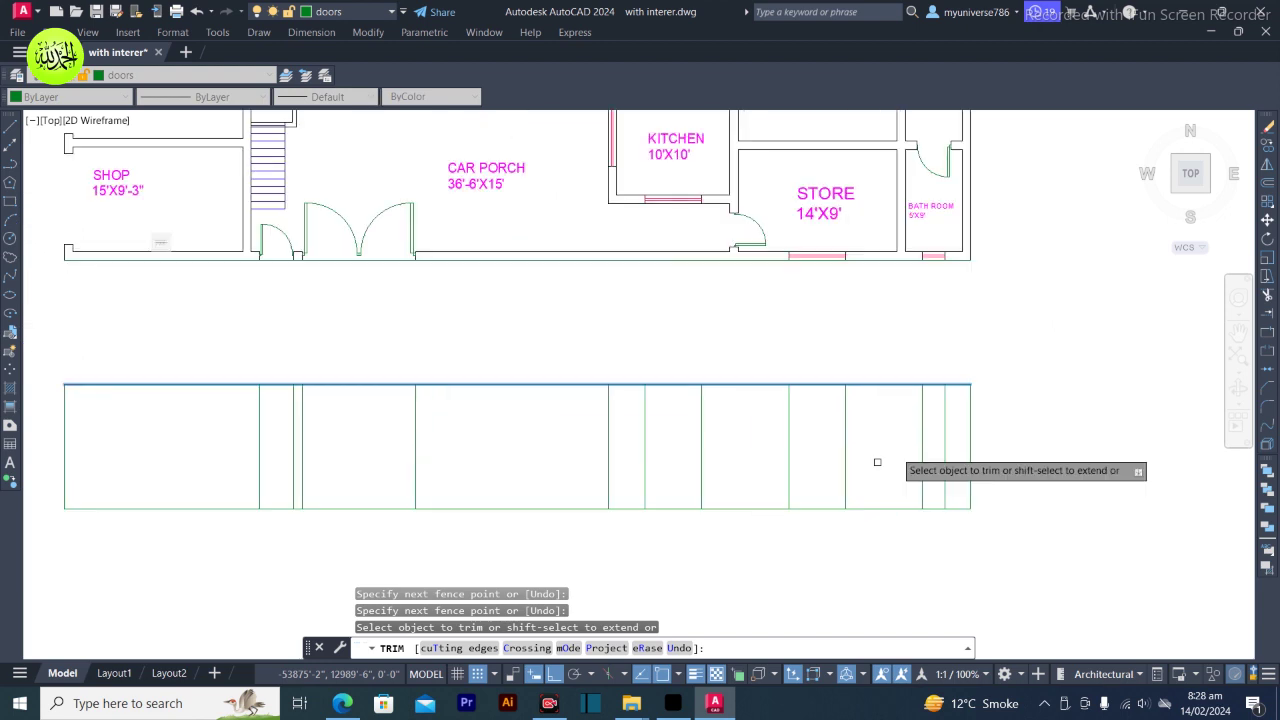
key("Escape")
key("Escape")
key("Escape")
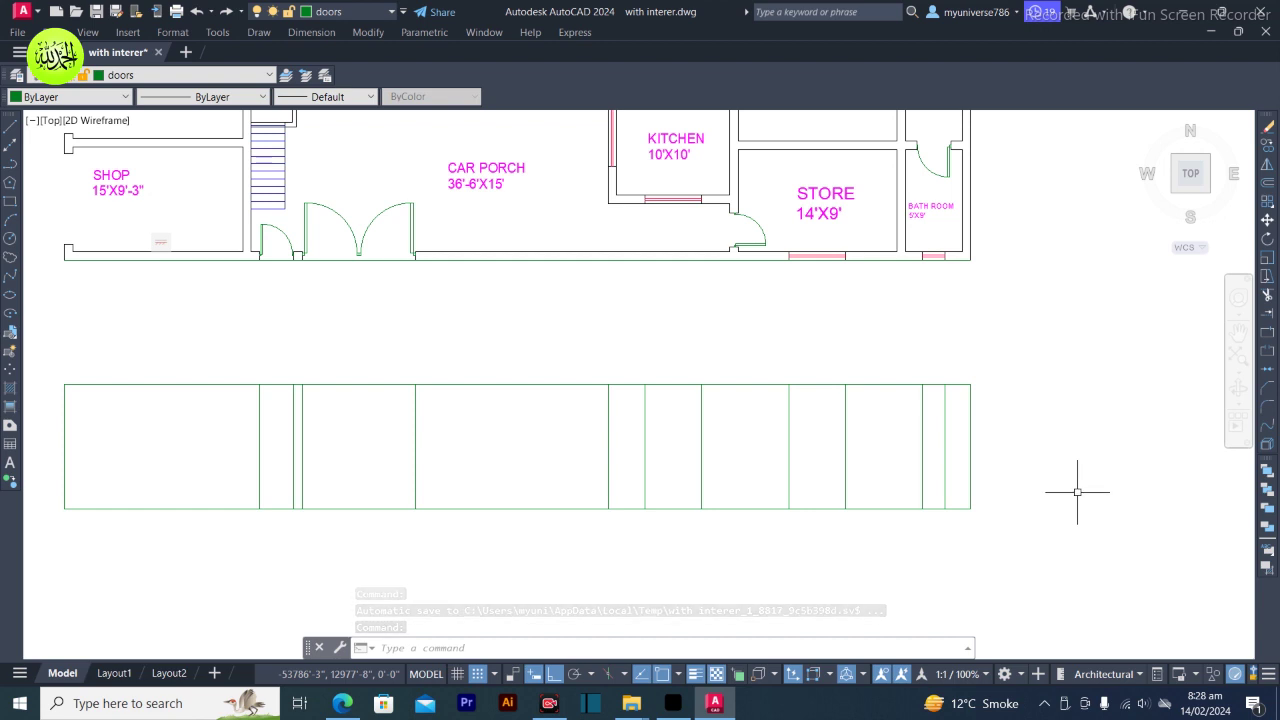
Offset the elevation's bottom line 3' upward to mark the window sill level
type("o")
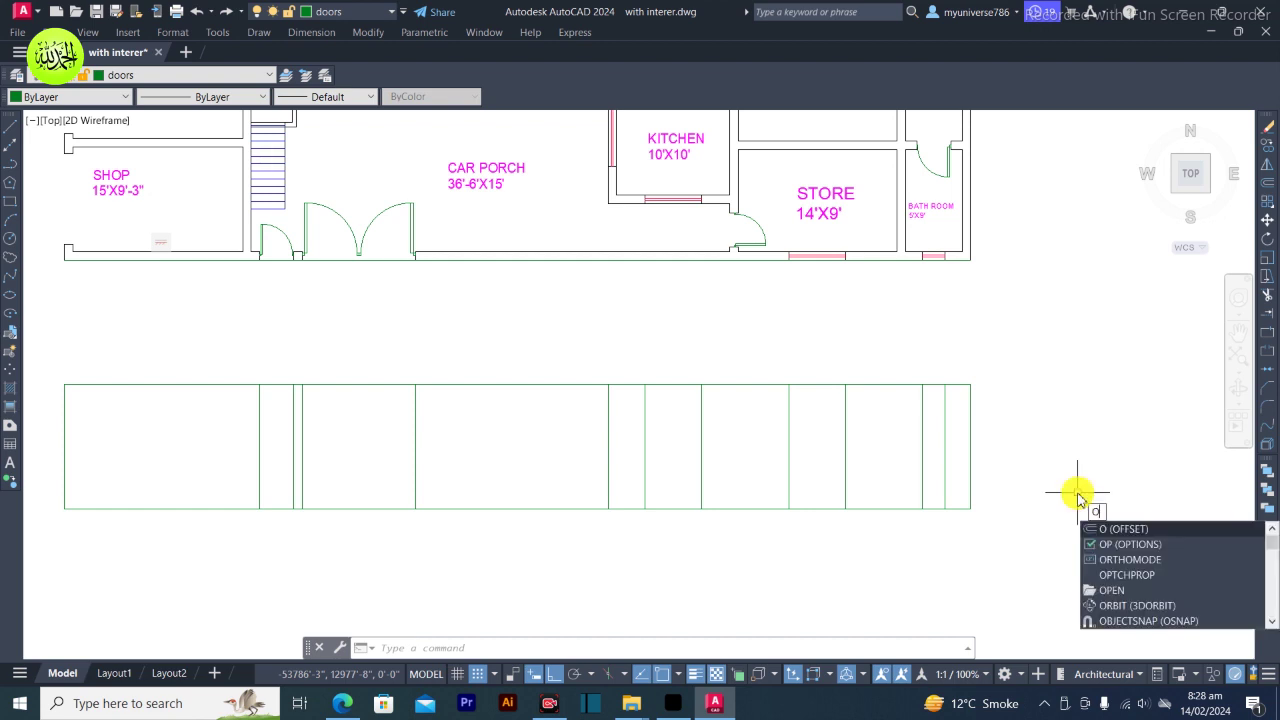
key("Return")
type("3")
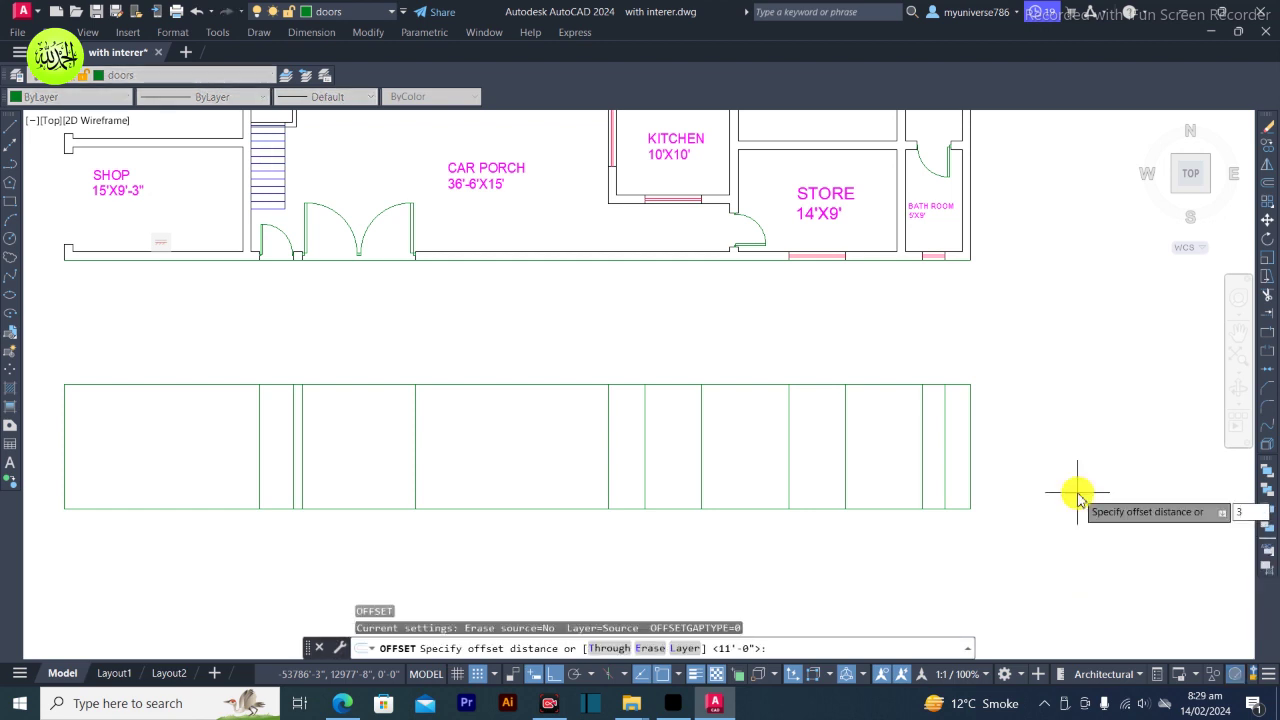
type("'")
key("Return")
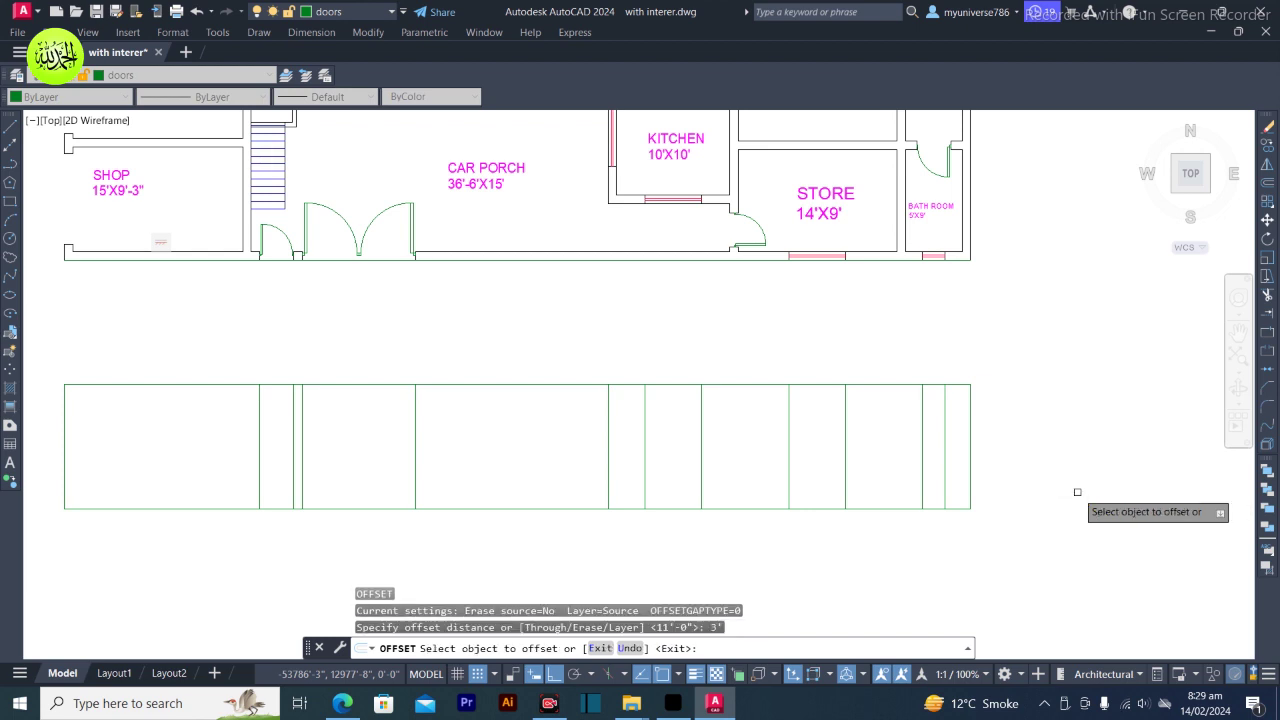
left_click(920, 511)
left_click(905, 477)
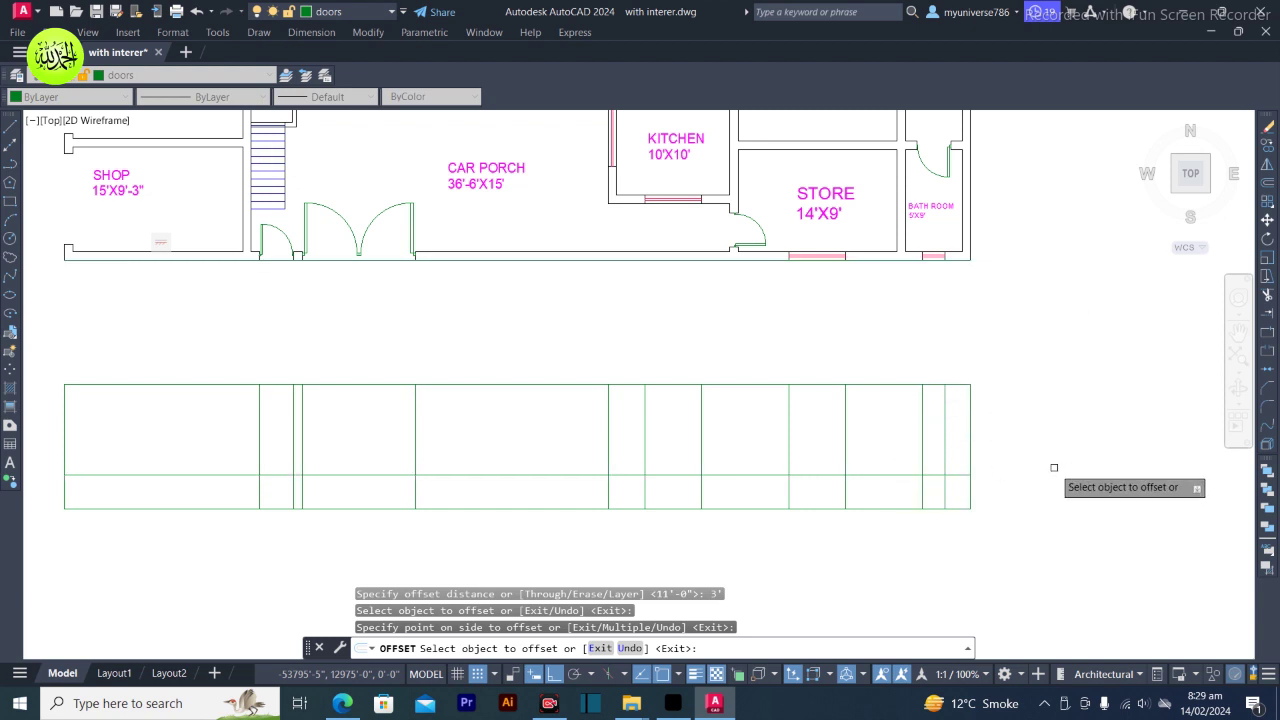
key("Escape")
key("Escape")
key("Escape")
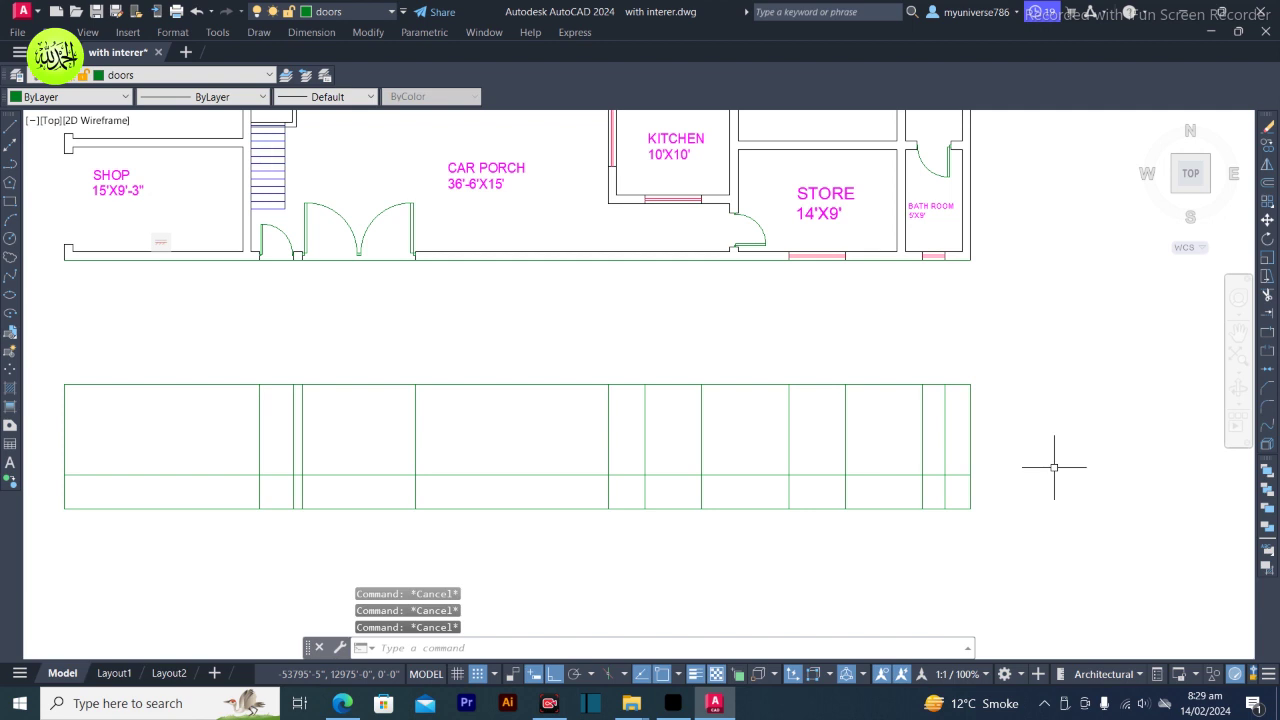
Offset the sill level line 6' upward to mark the window head level
type("o")
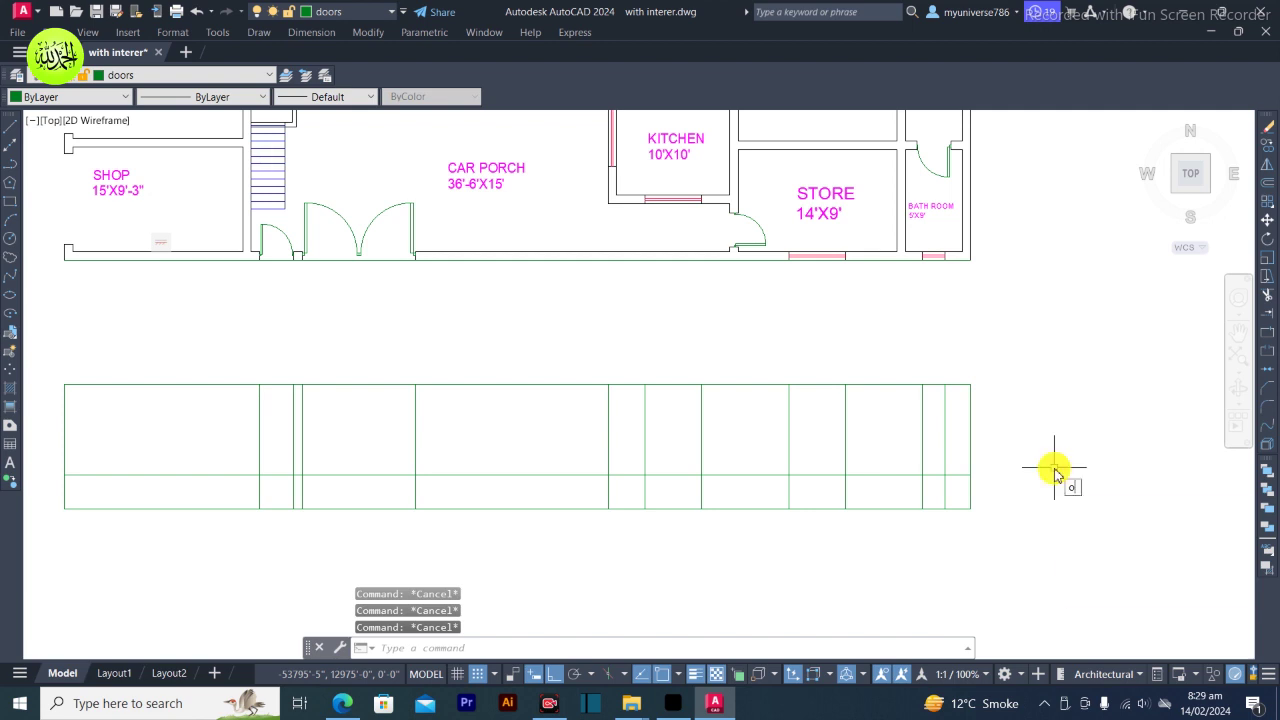
key("Return")
type("6")
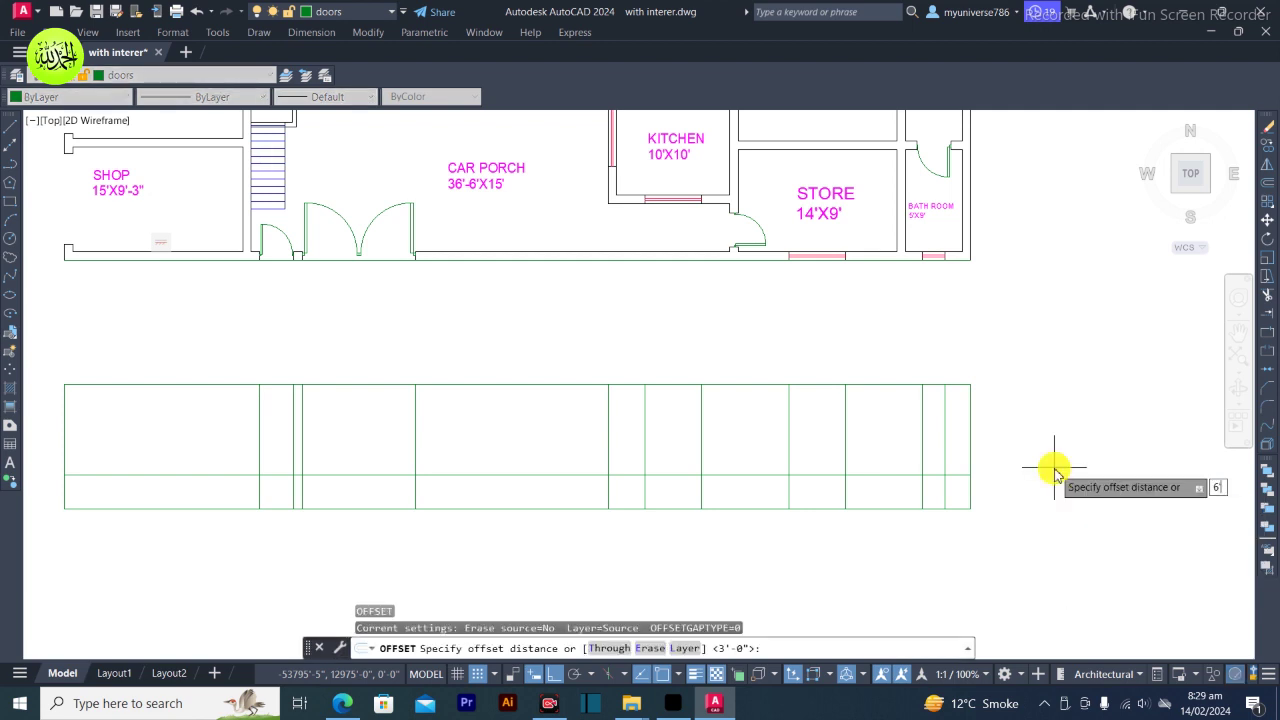
key("Return")
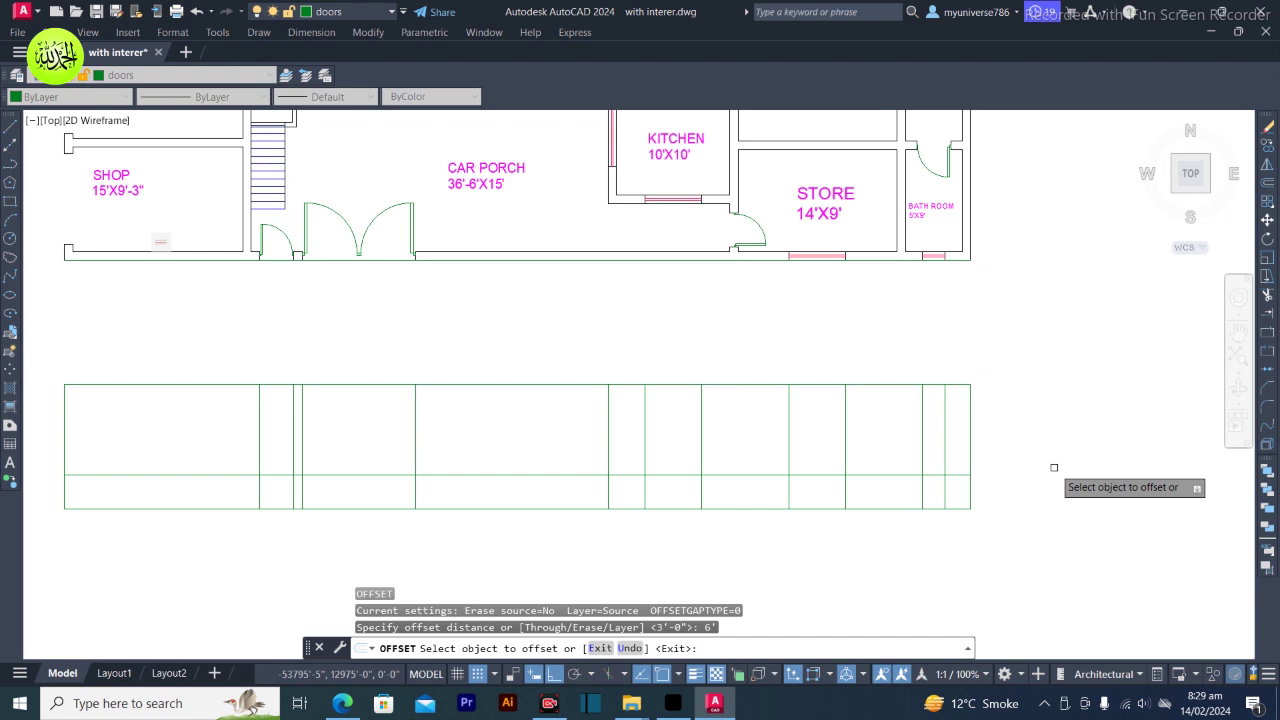
left_click(909, 475)
left_click(908, 443)
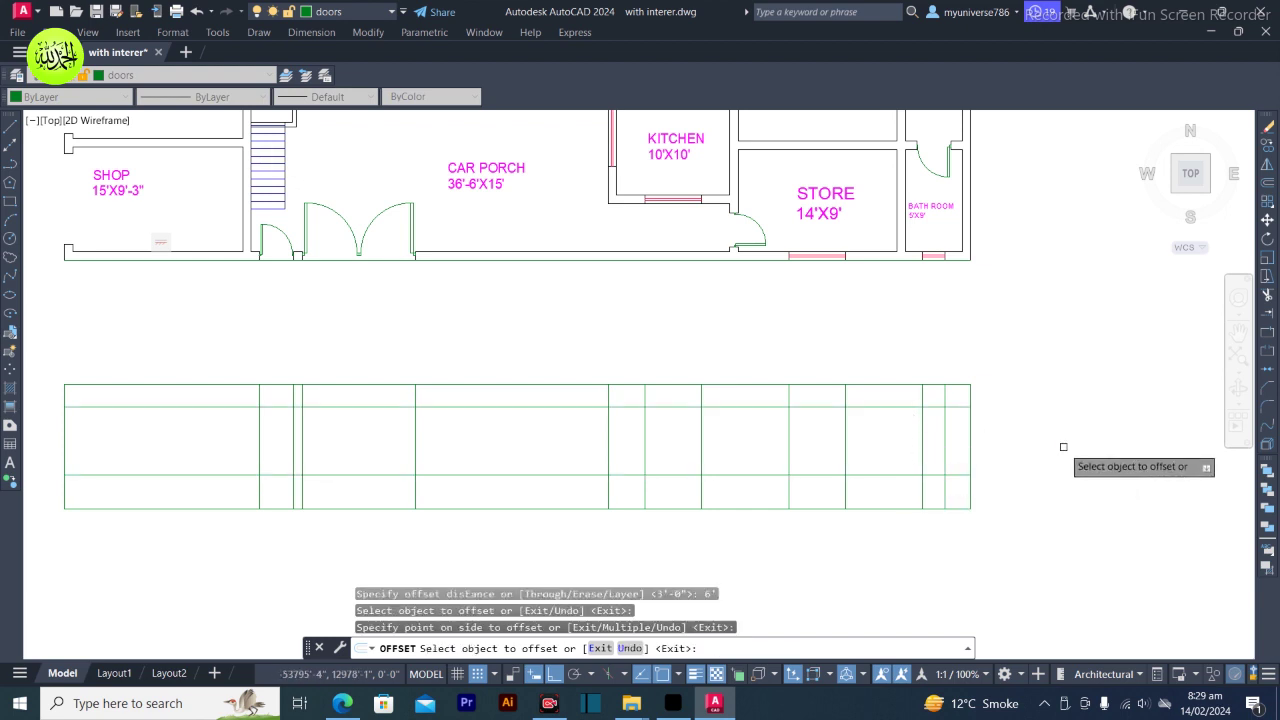
key("Escape")
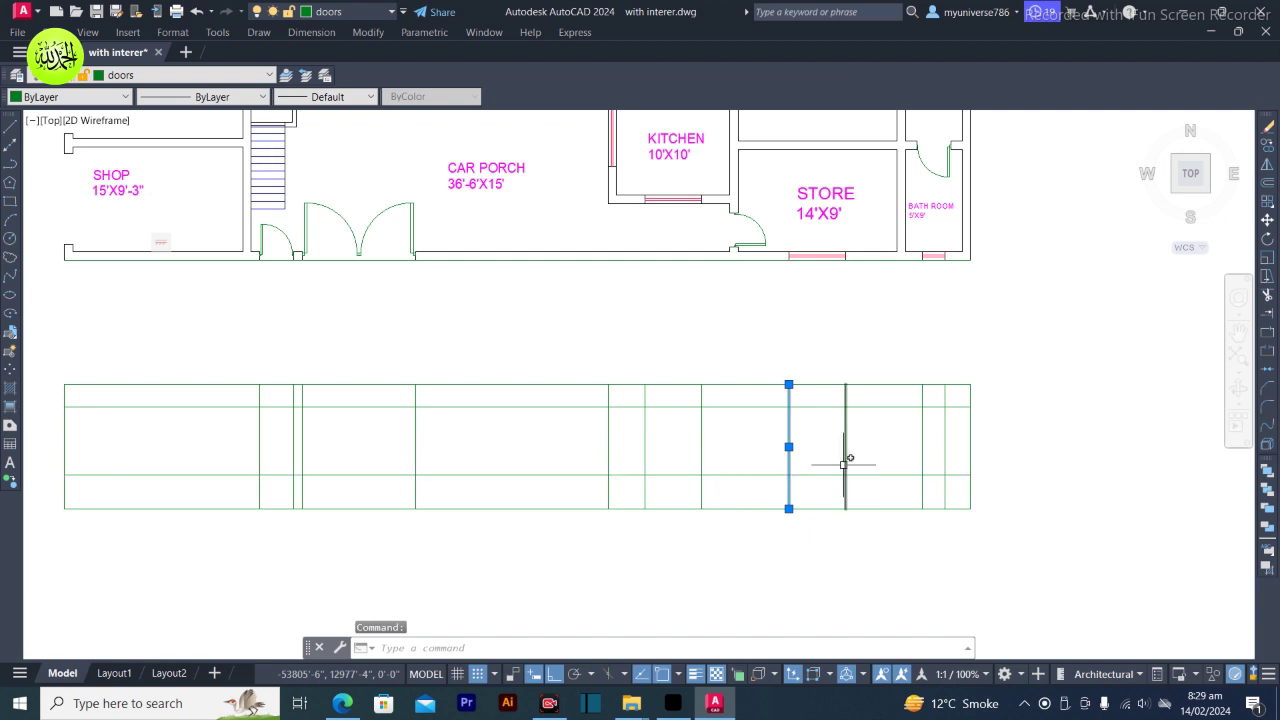
Trim the sill and head lines to the left of the store window, using its left edge line as the cutting edge
type("tr")
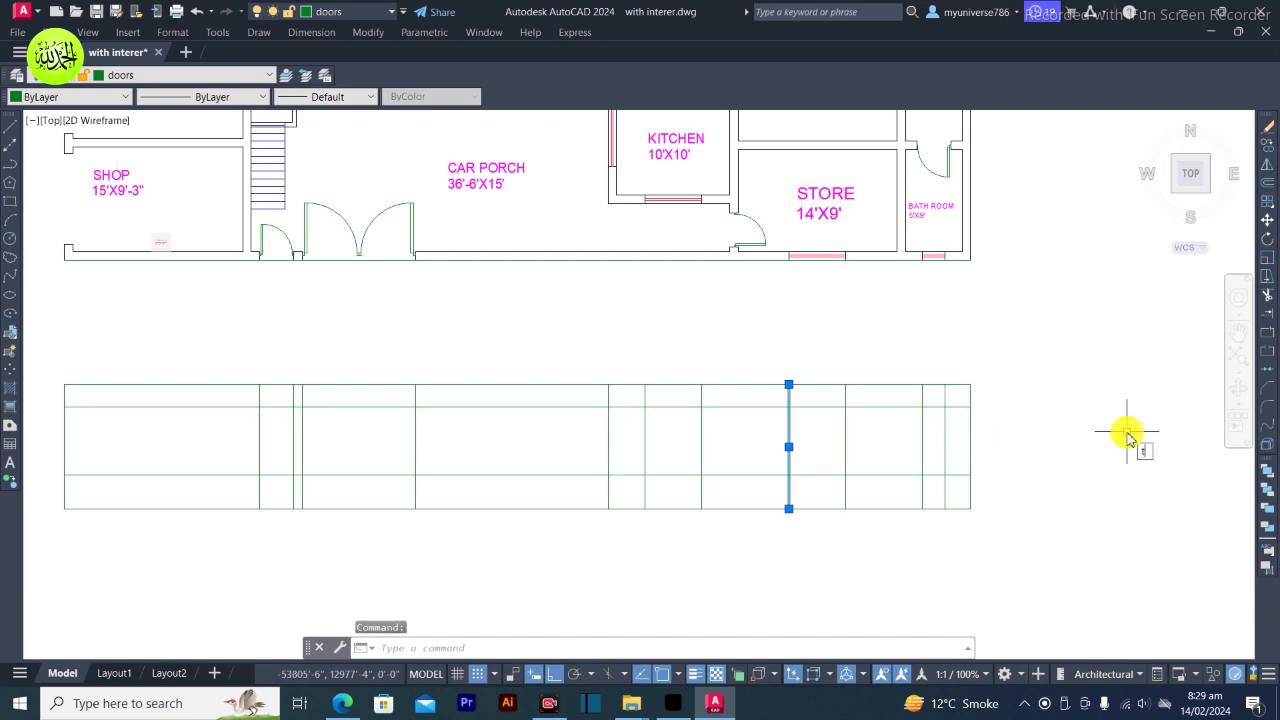
key("Return")
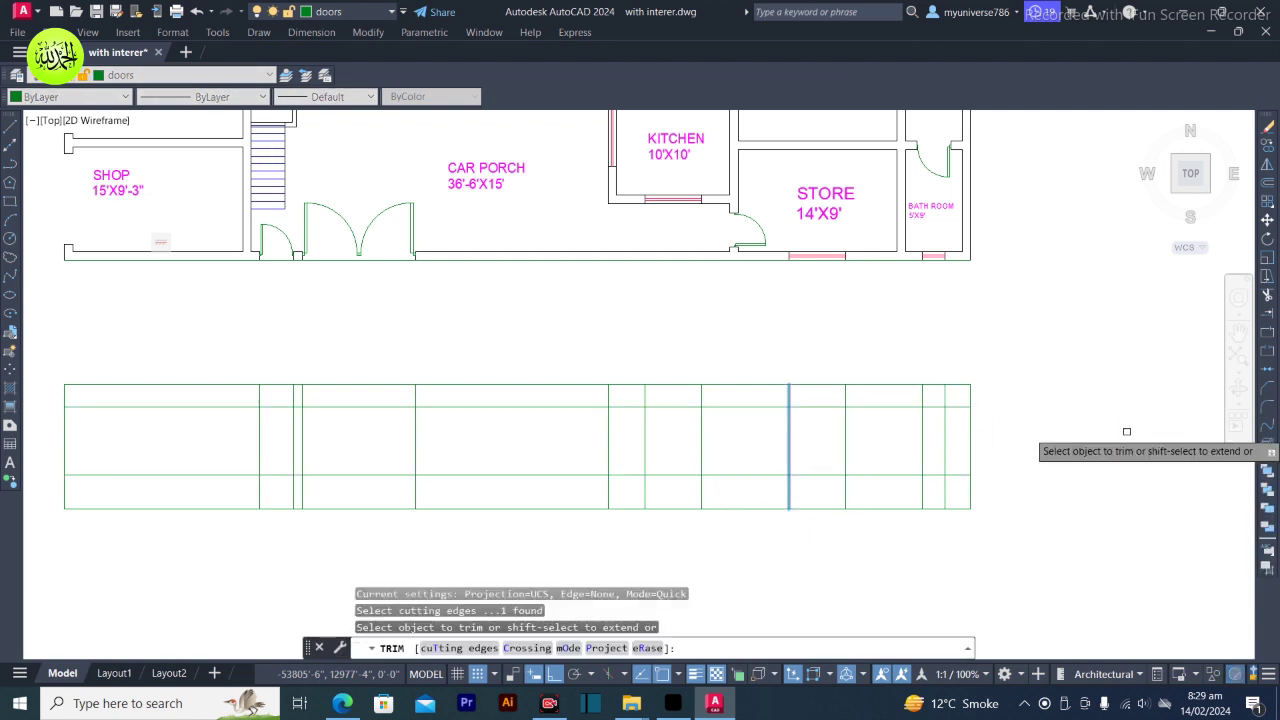
left_click(728, 407)
left_click(734, 475)
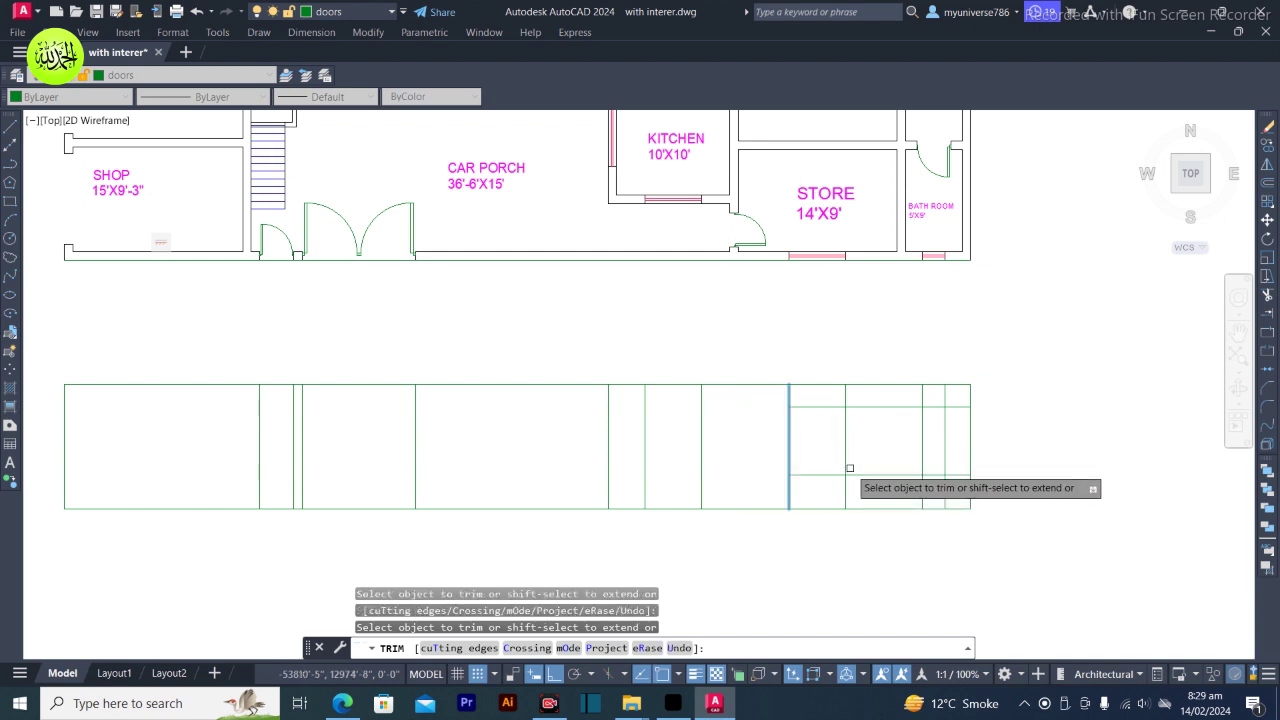
key("Escape")
key("Escape")
key("Escape")
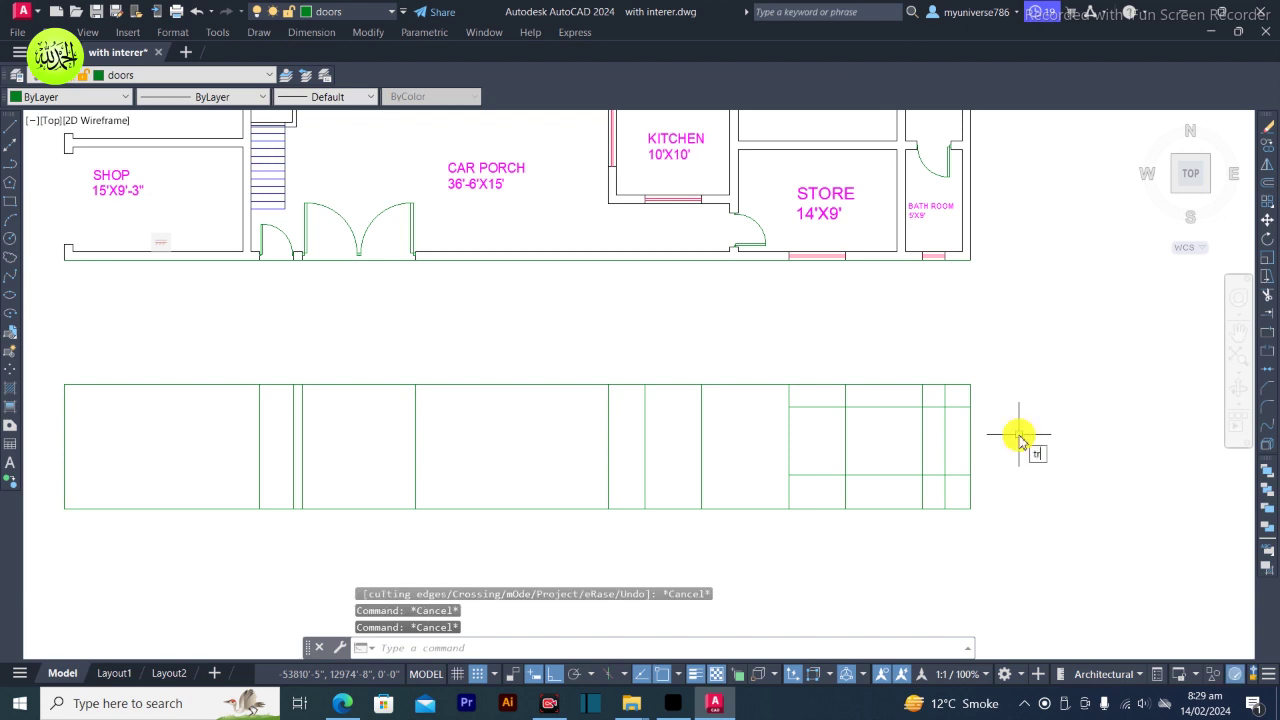
Trim the sill and head lines between the store window and the bathroom window with a fence
type("tr")
key("Return")
left_click(860, 396)
left_click(891, 464)
key("Return")
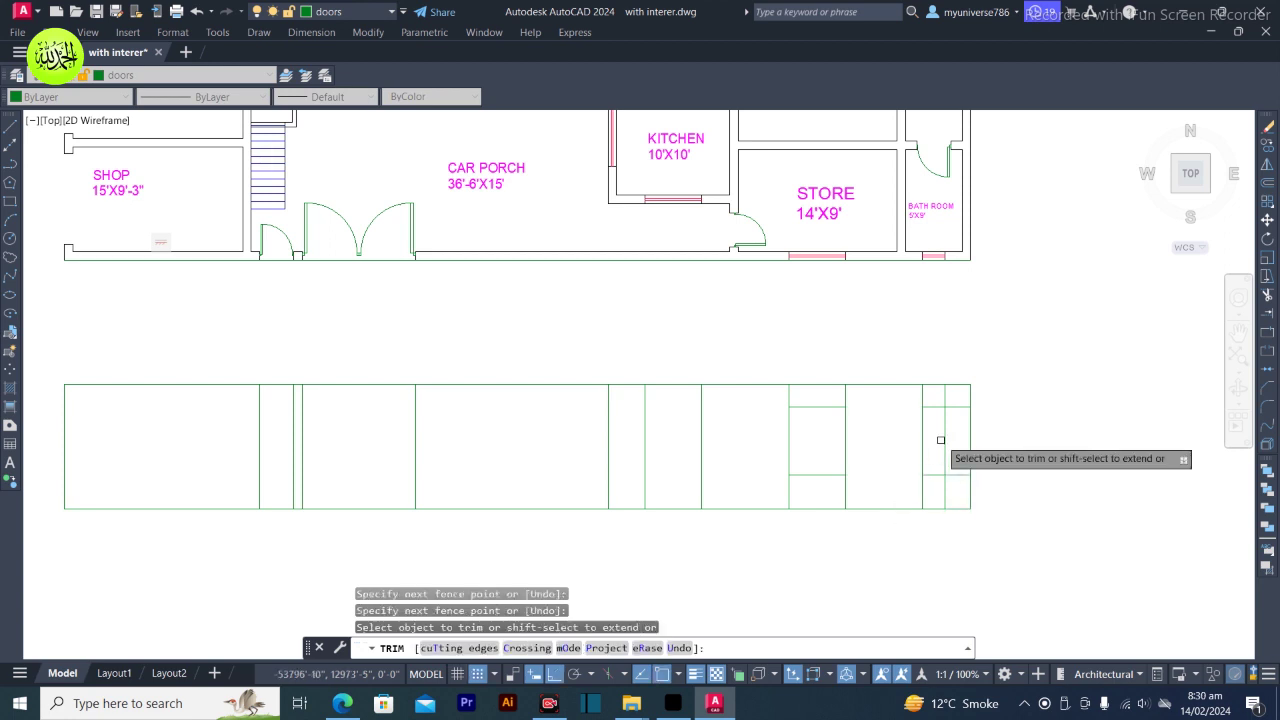
Trim the sill and head lines to the right of the bathroom window and finish the TRIM command
left_click(956, 400)
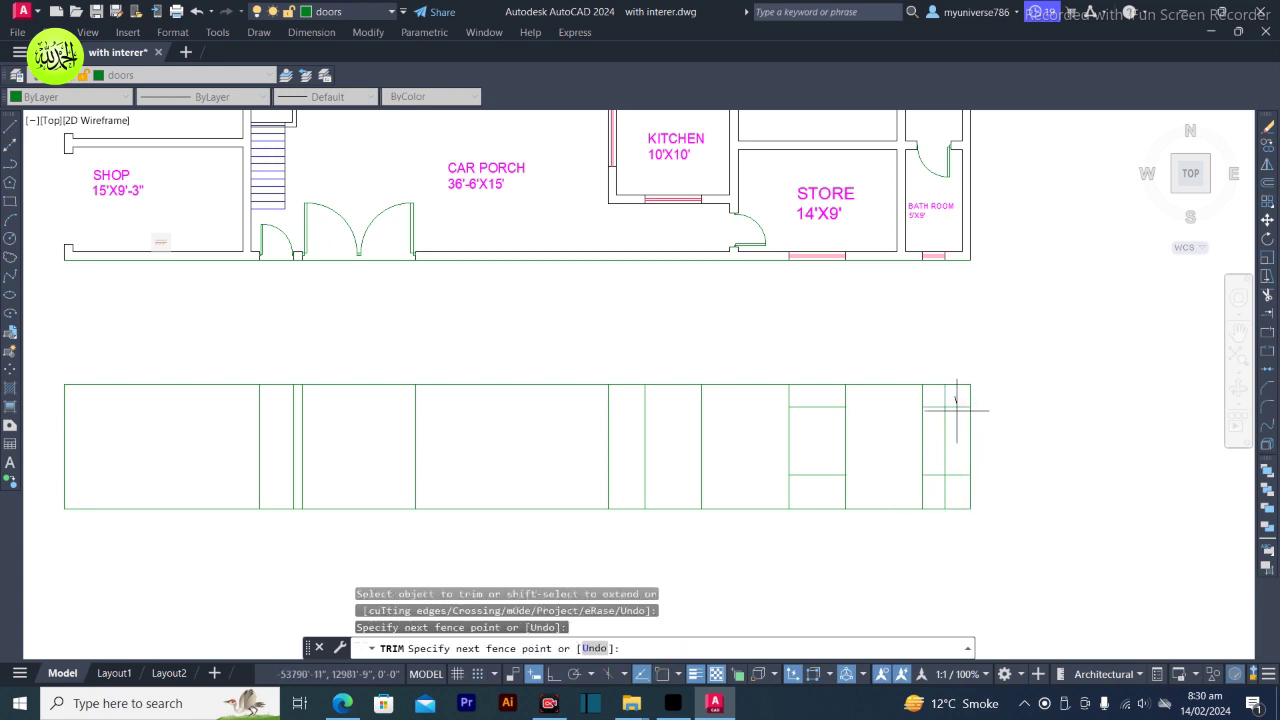
left_click(957, 487)
key("Return")
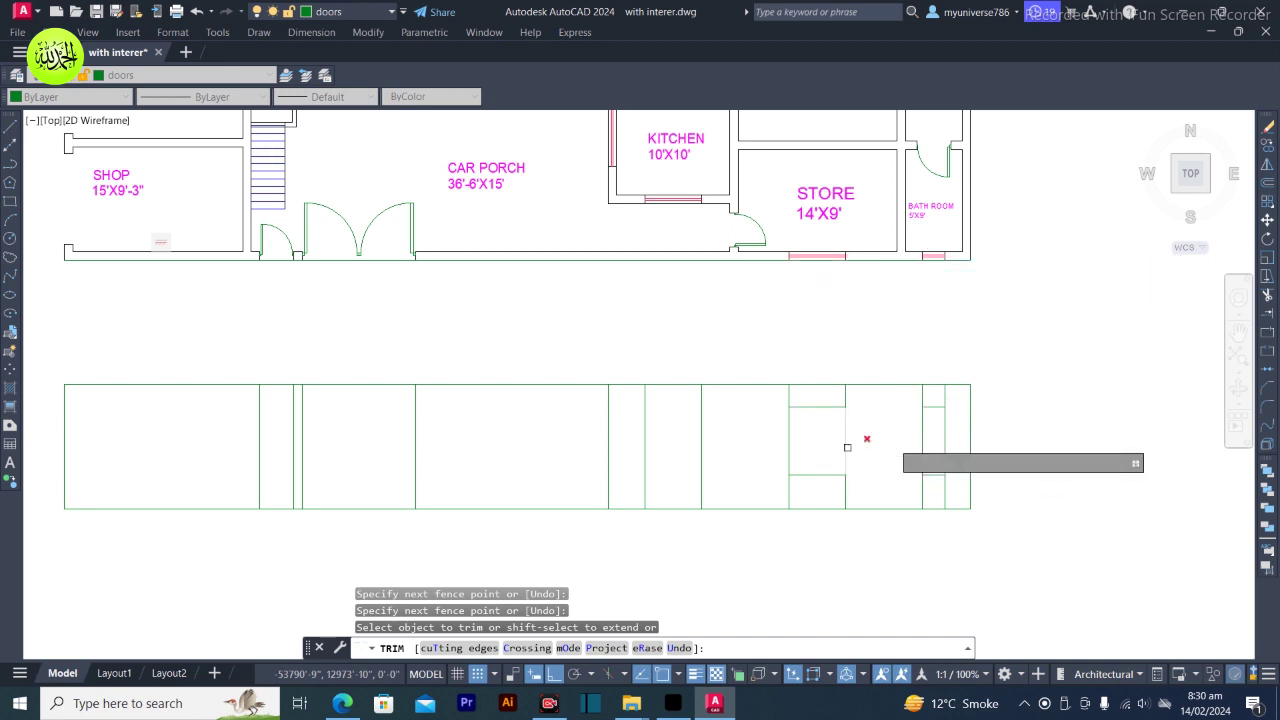
key("Escape")
key("Escape")
key("Escape")
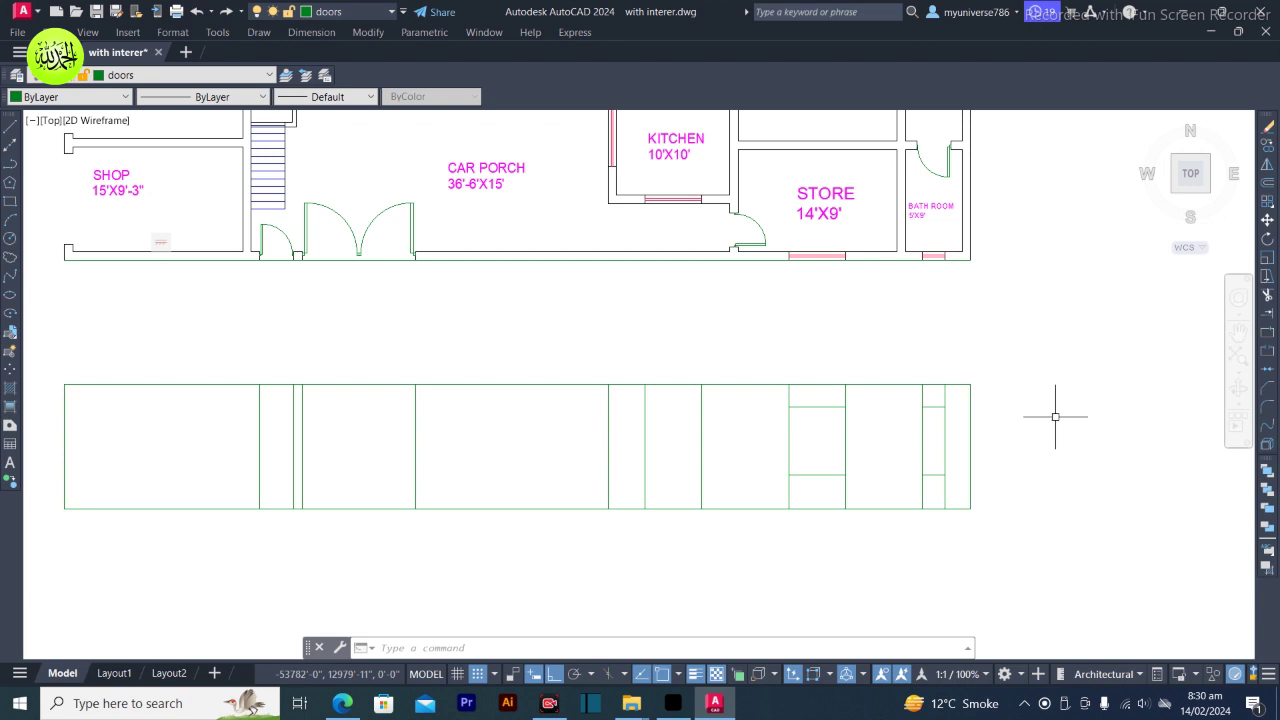
Offset the store window's sill line 2" upward and its head line 2" downward for the frame
type("o")
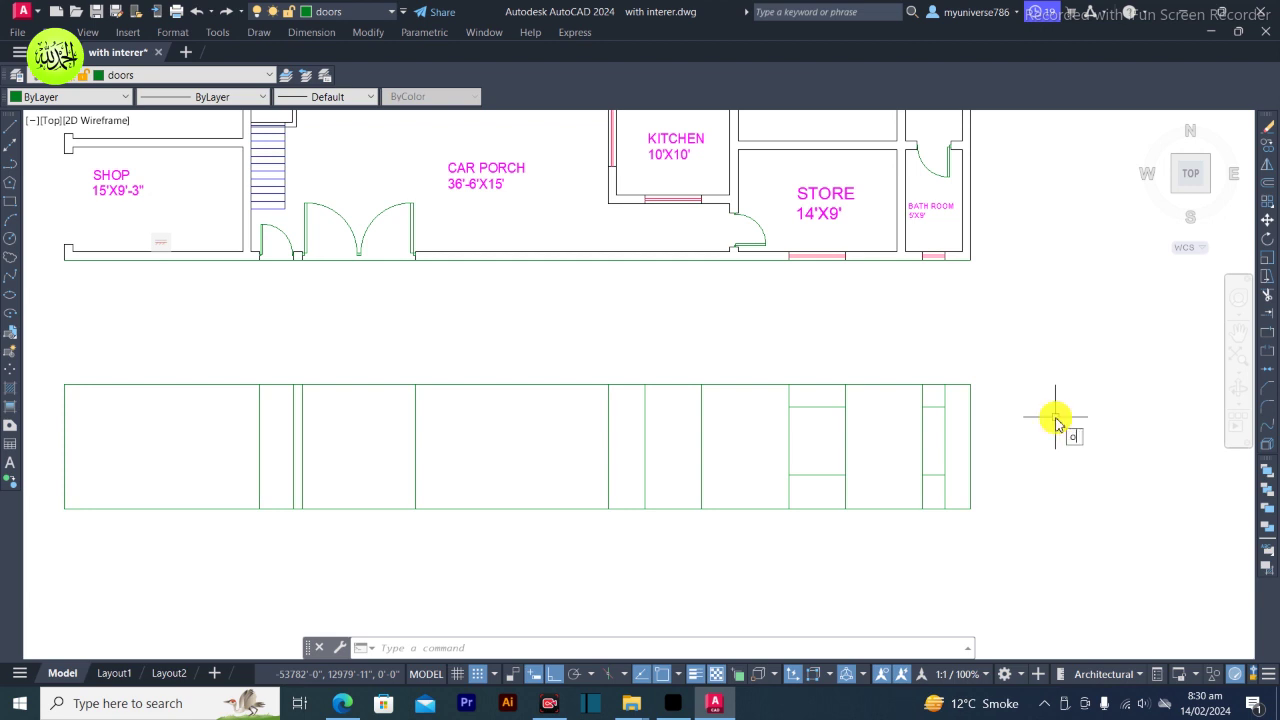
key("Return")
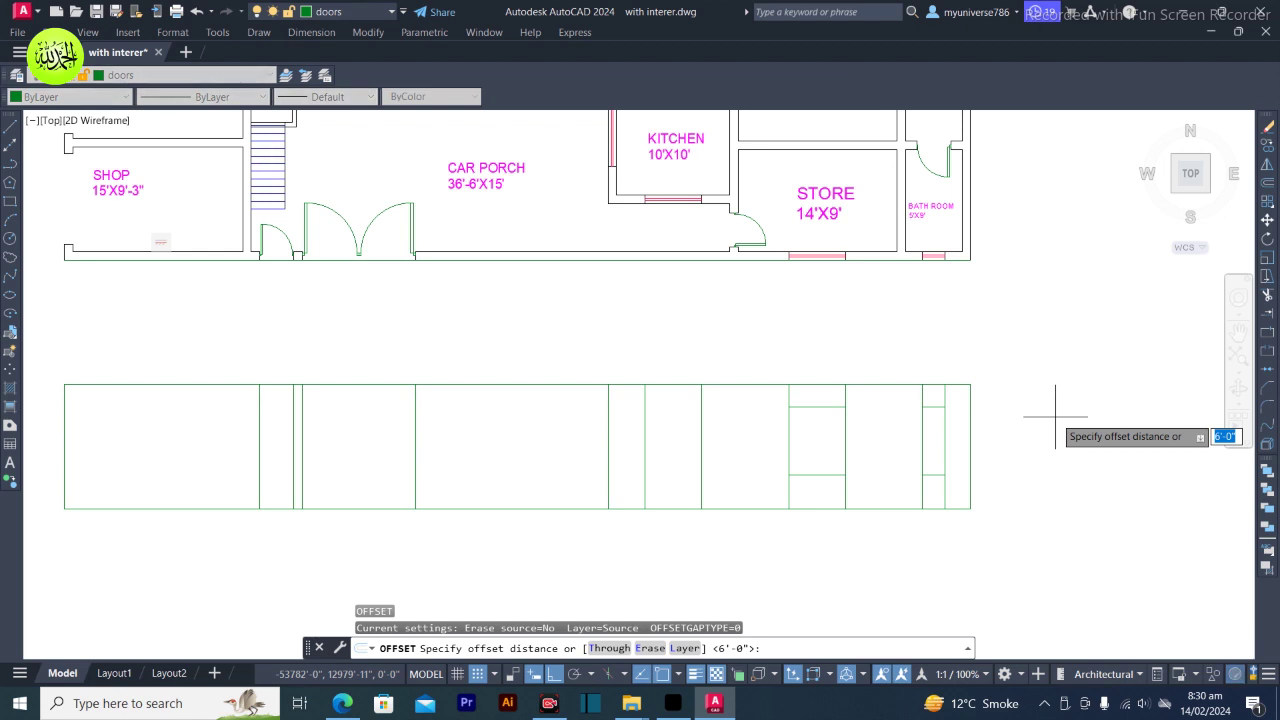
type("2")
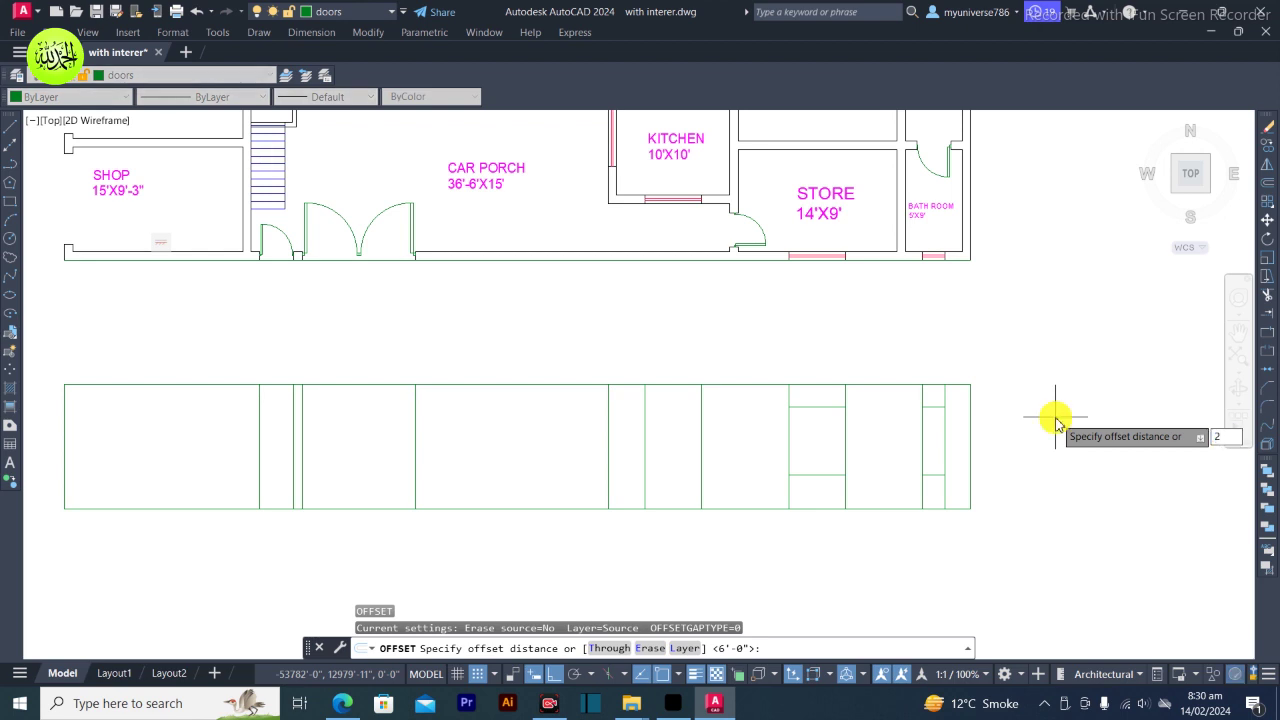
key("Return")
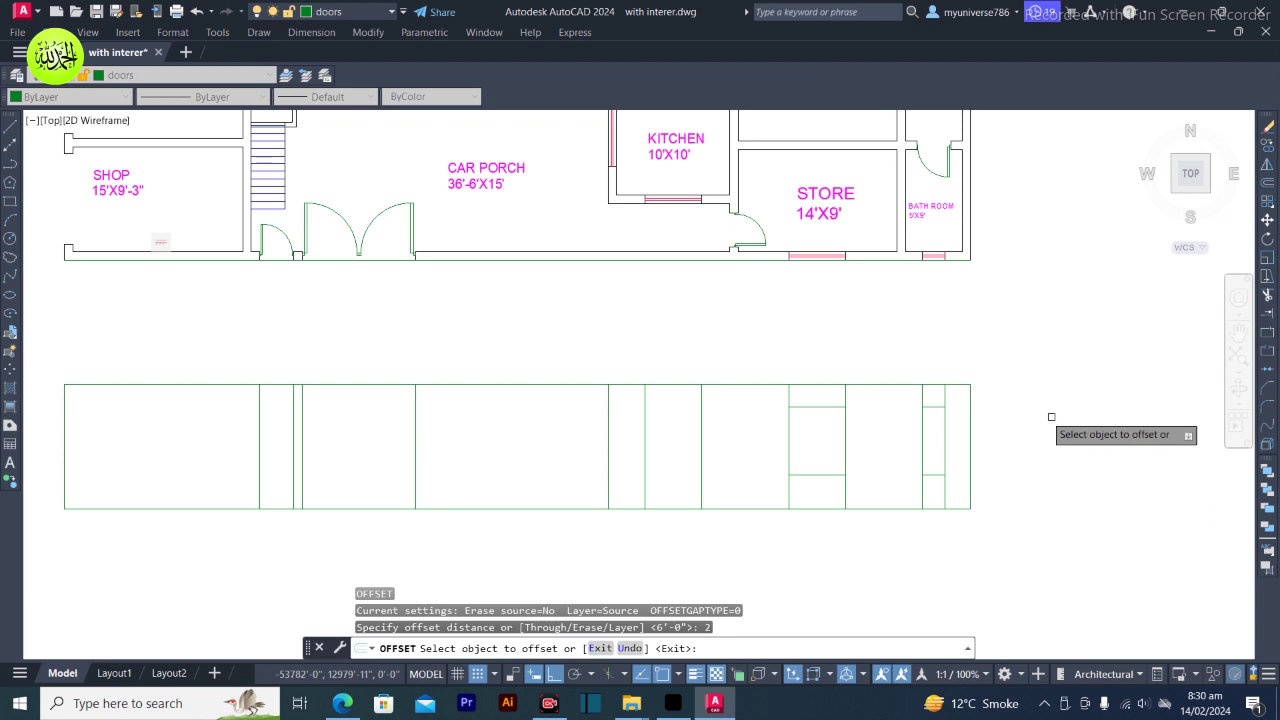
left_click(820, 477)
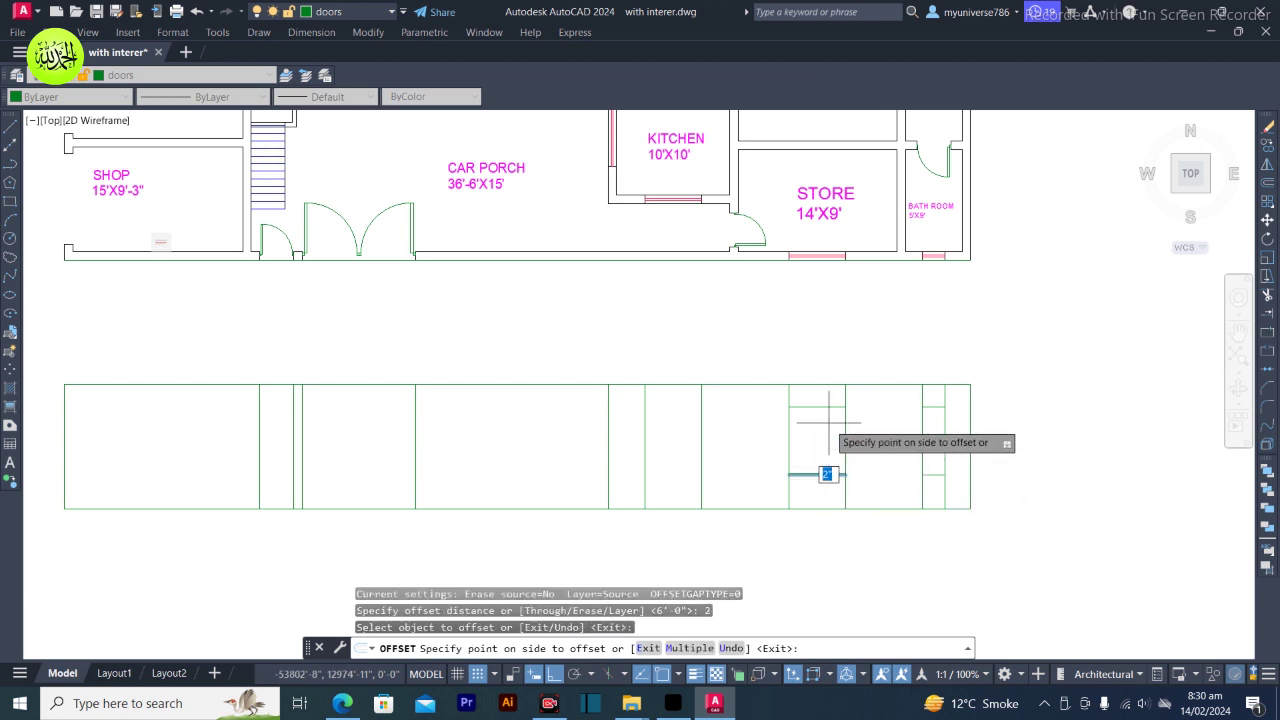
left_click(826, 468)
left_click(822, 406)
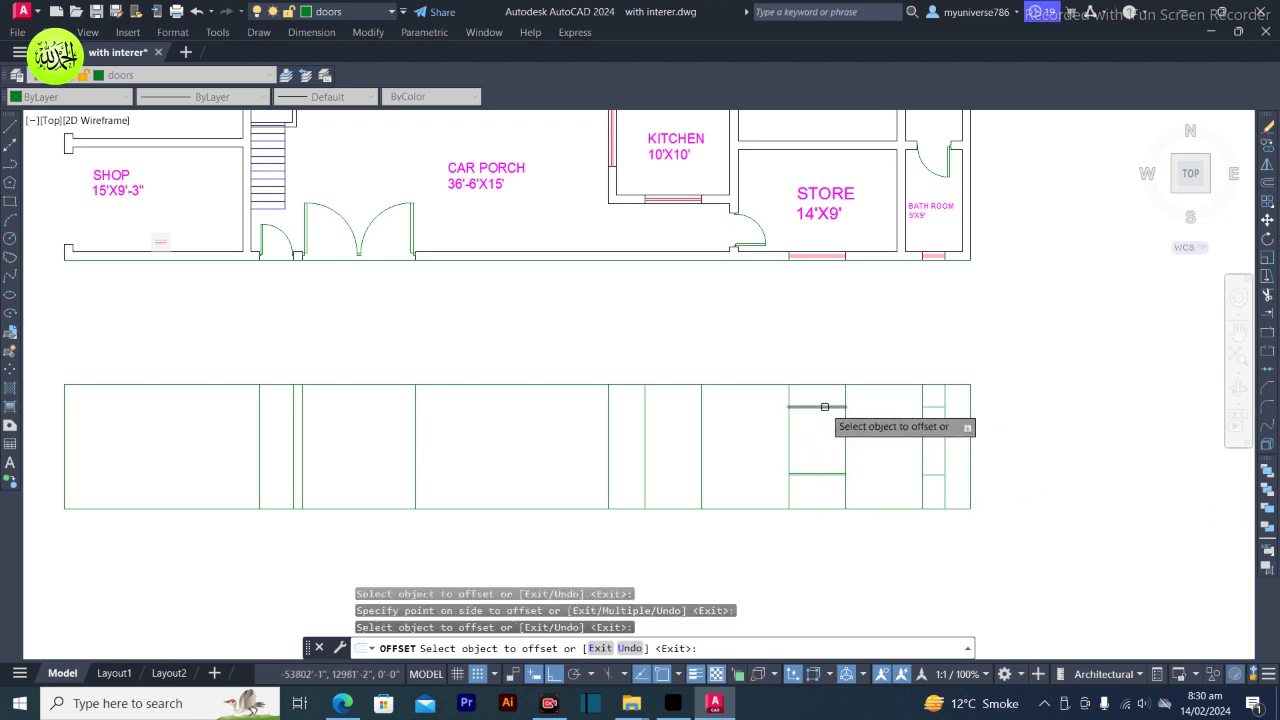
left_click(819, 428)
Offset the store window's two vertical edge lines 2" inward and end the OFFSET command
left_click(845, 449)
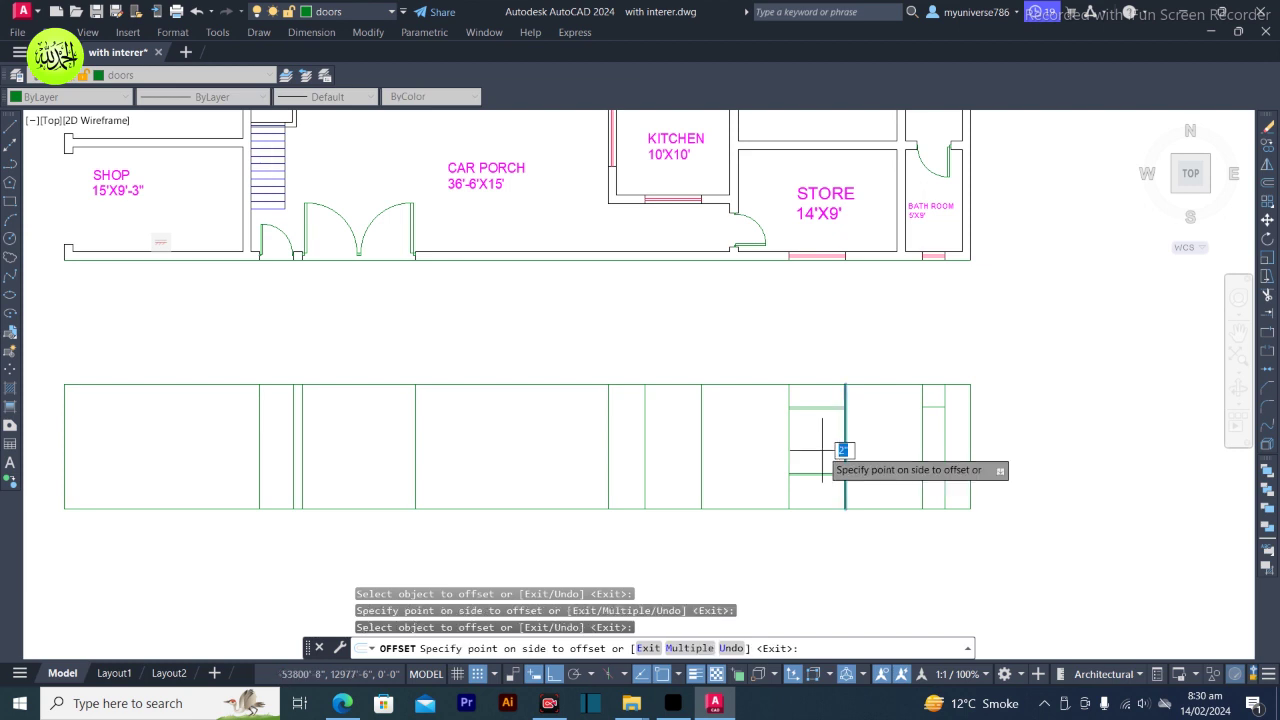
left_click(800, 451)
left_click(789, 443)
left_click(860, 451)
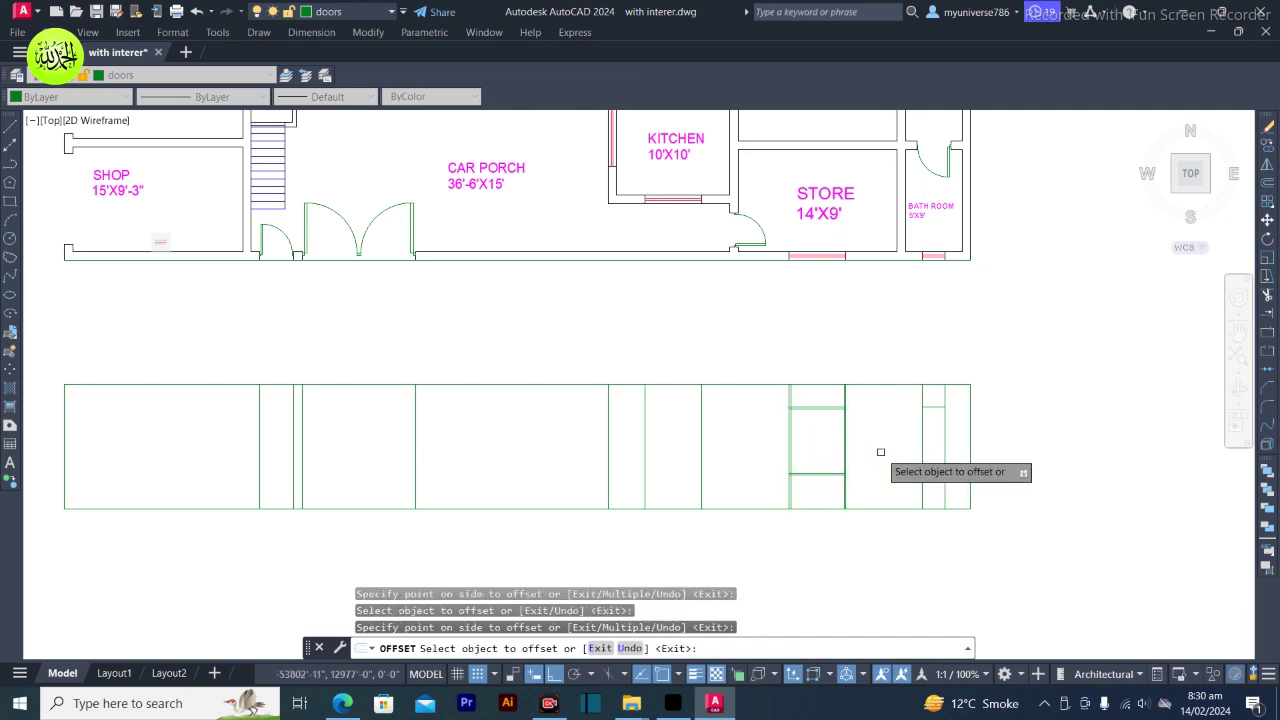
key("Escape")
key("Escape")
key("Escape")
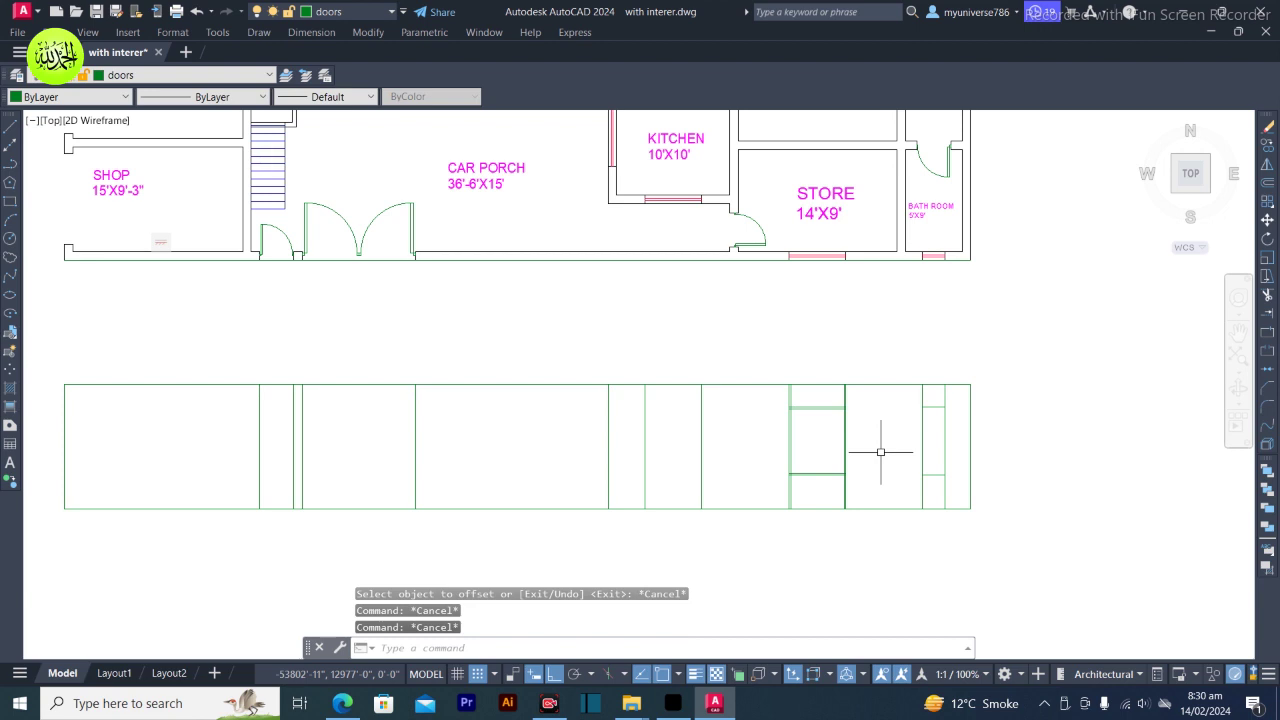
Draw a vertical centre line in the store window from the midpoint of its head line down to the sill line
type("l")
key("Return")
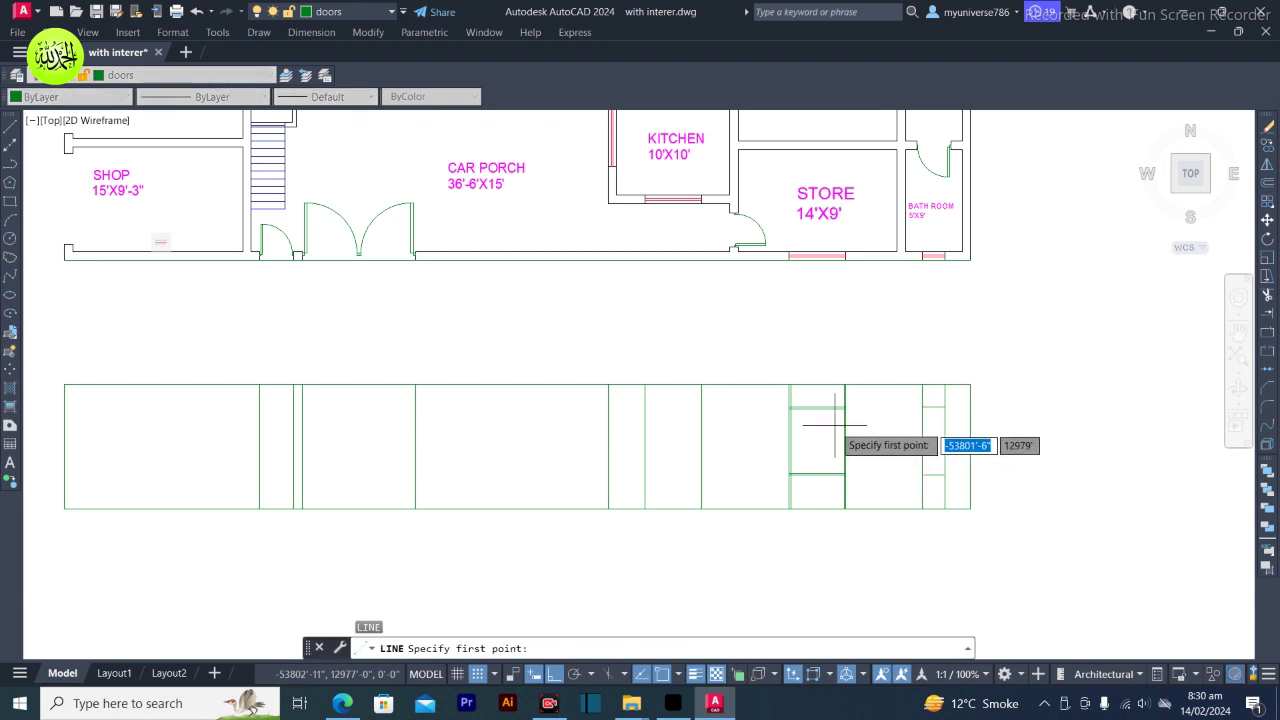
scroll(817, 409, "up", 5)
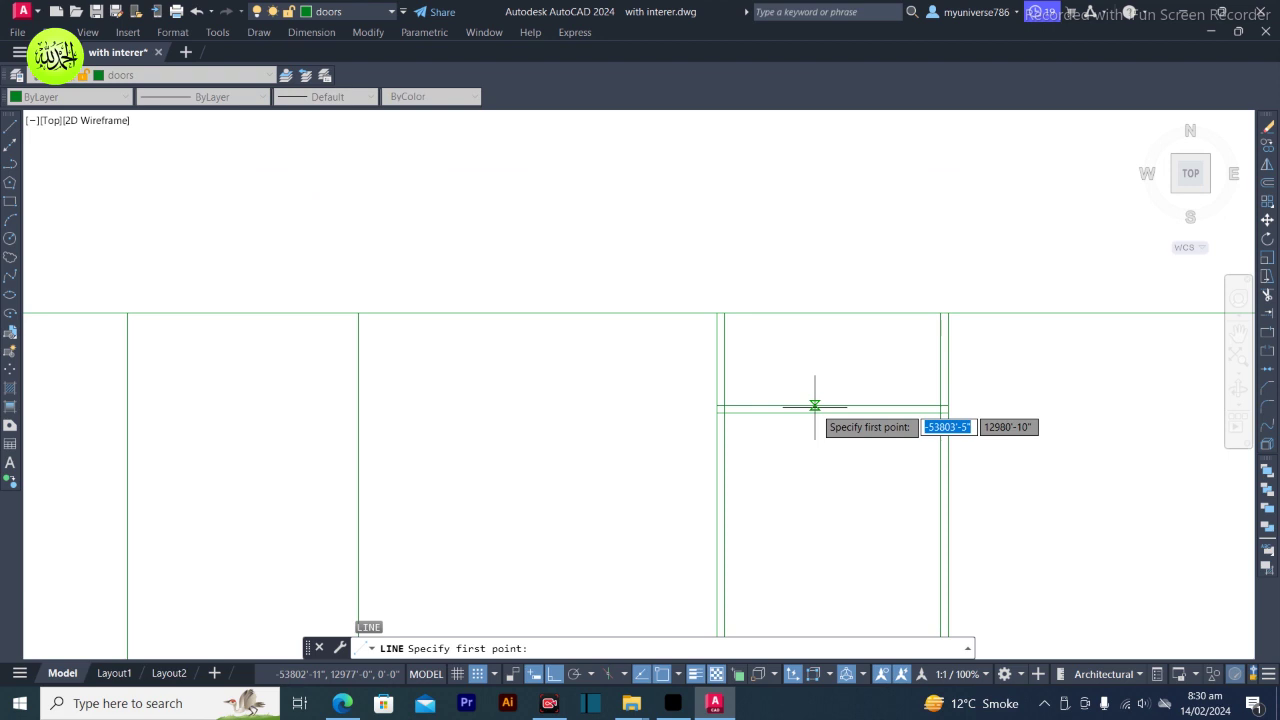
left_click(834, 407)
scroll(831, 420, "down", 4)
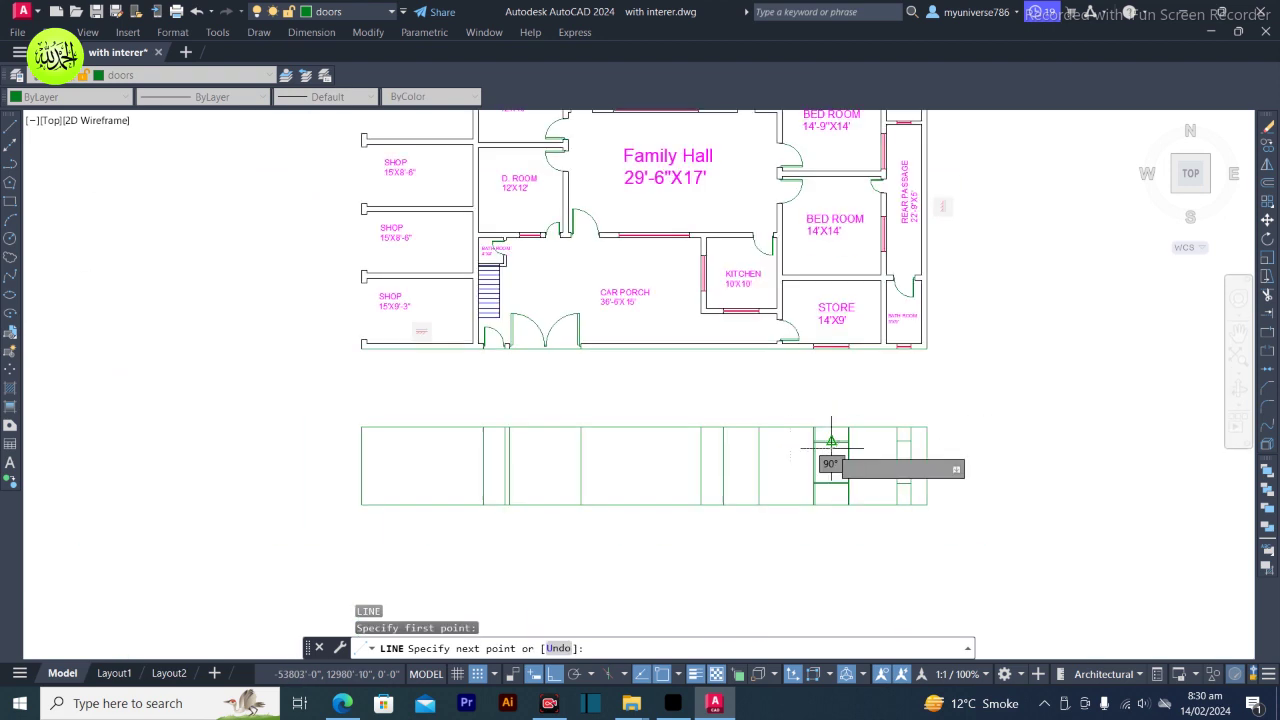
scroll(830, 505, "up", 4)
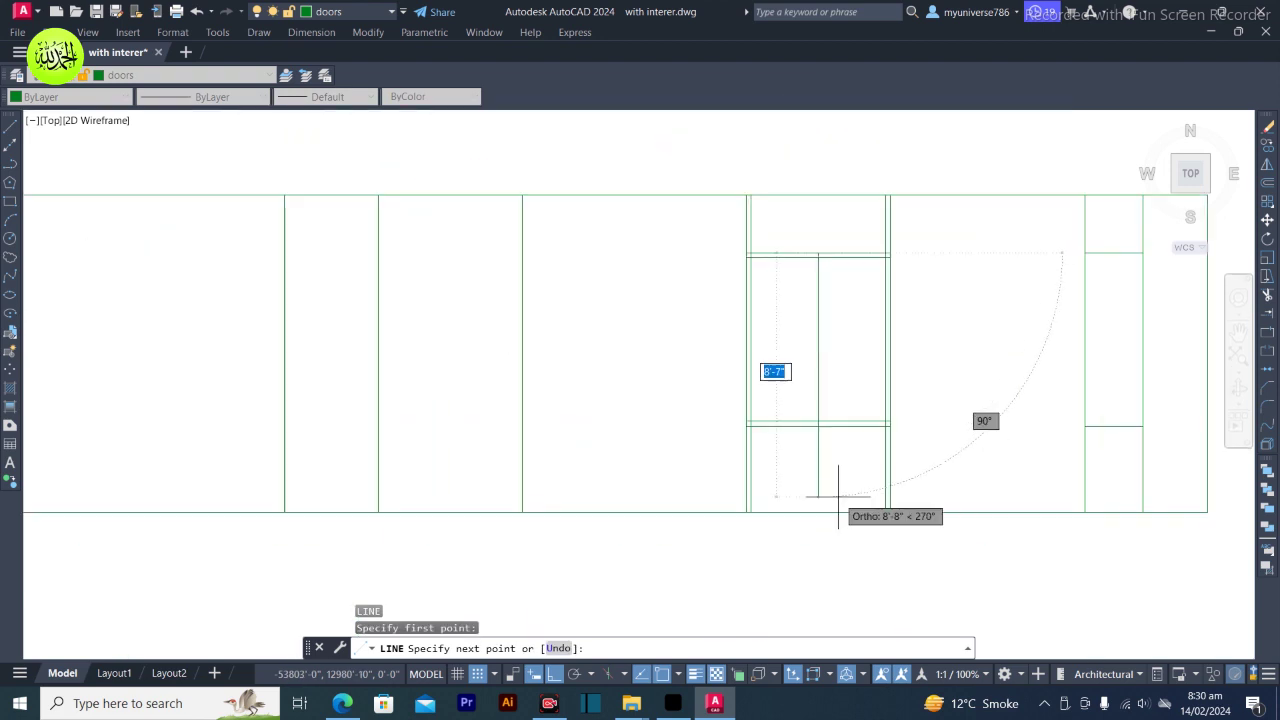
left_click(818, 427)
key("Return")
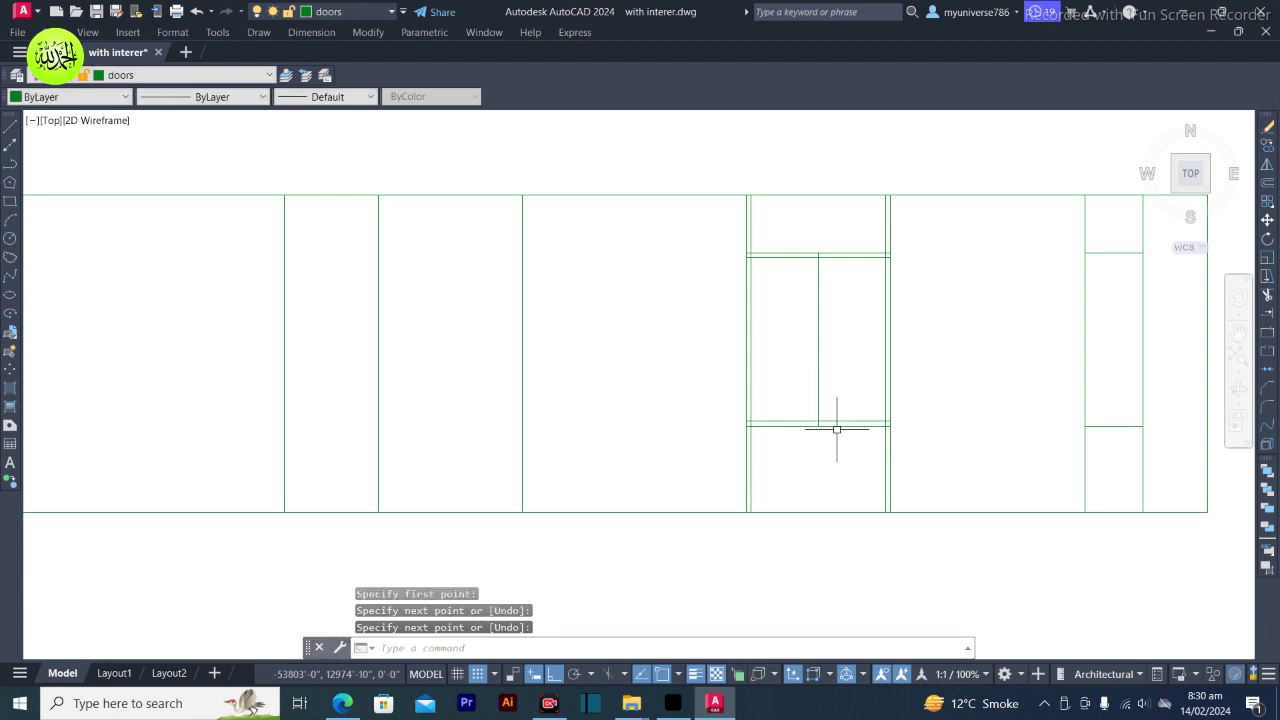
Offset the store window's vertical centre line 2" to each side to form the mullion
type("o")
key("Return")
type("2")
key("Return")
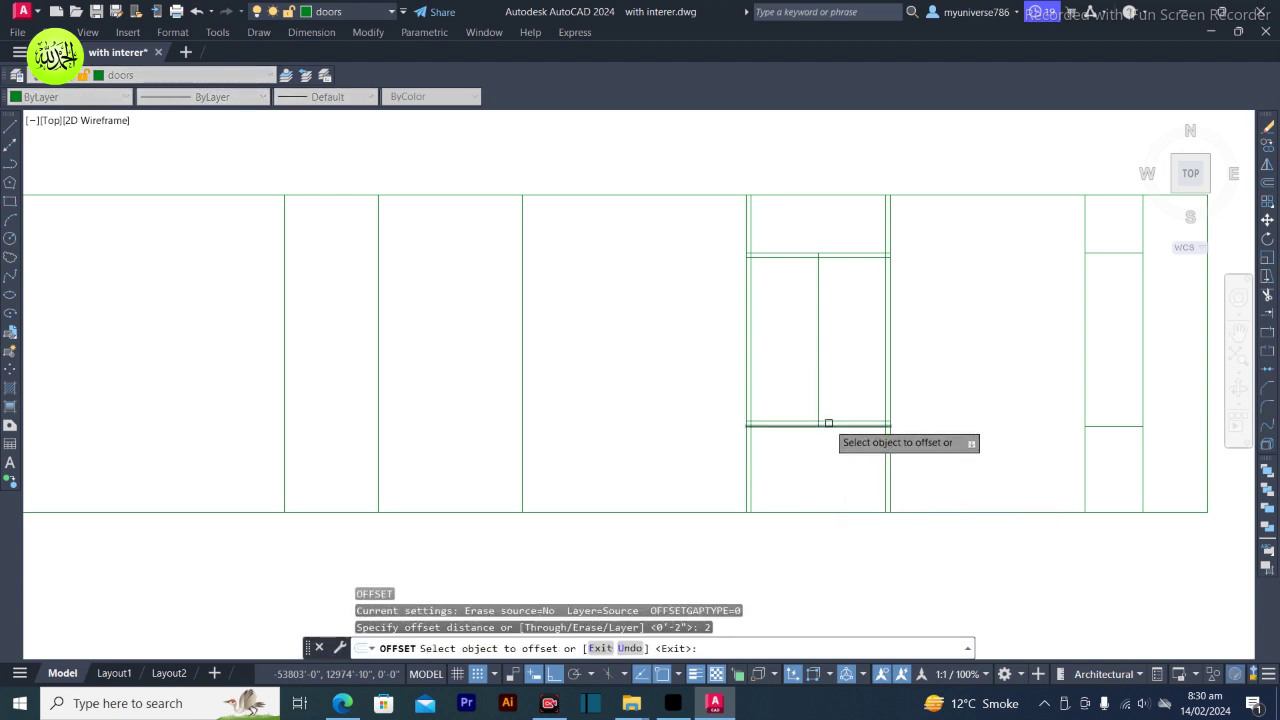
left_click(818, 391)
left_click(825, 388)
left_click(825, 388)
left_click(825, 388)
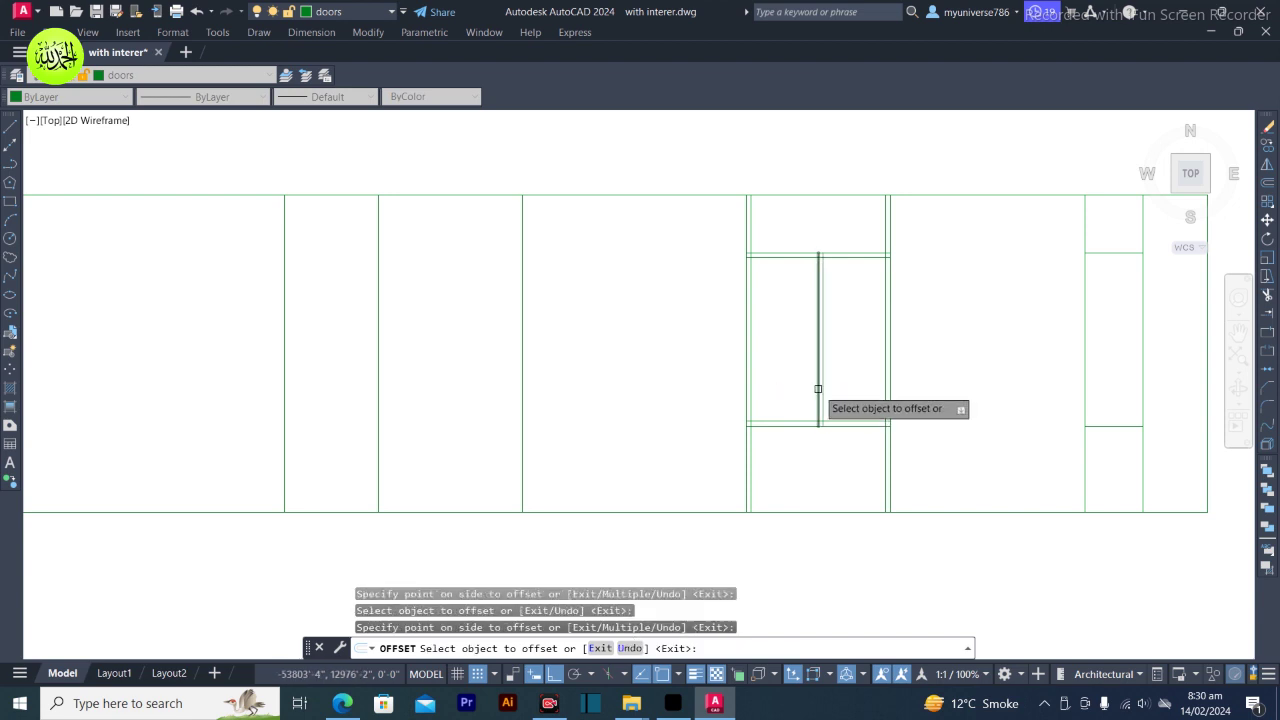
left_click(820, 391)
left_click(808, 390)
scroll(848, 412, "up", 5)
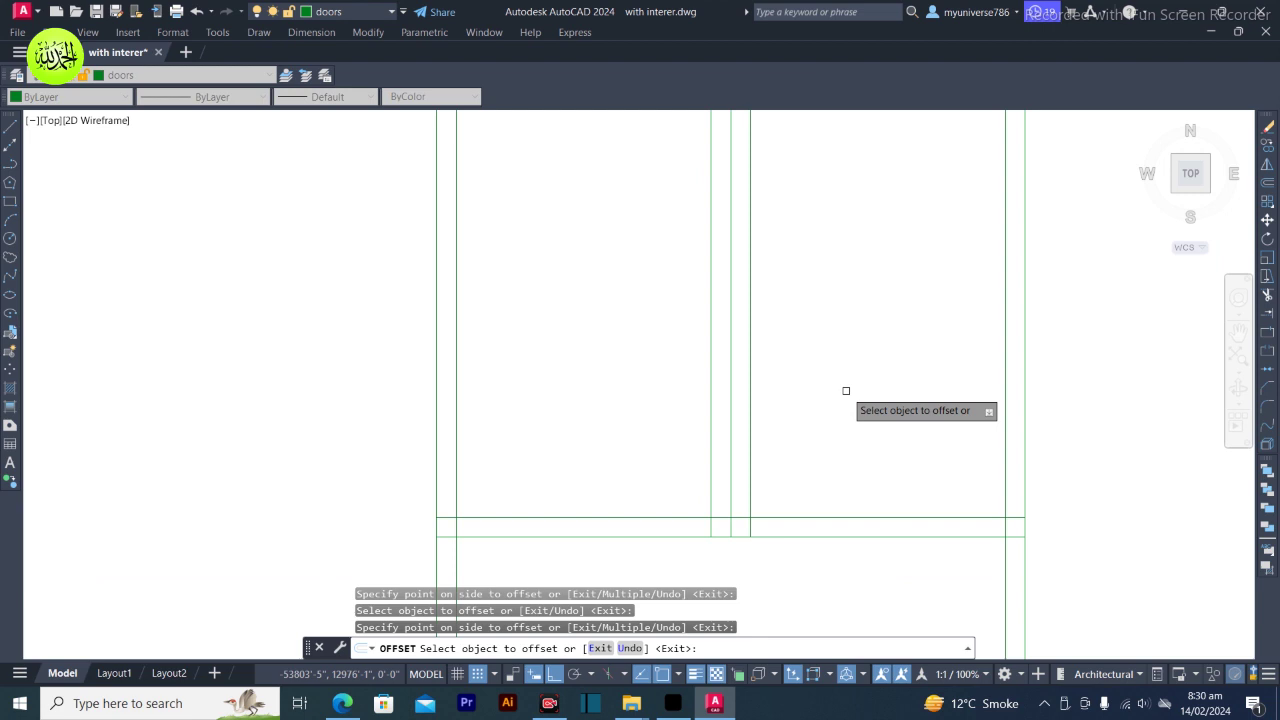
key("Escape")
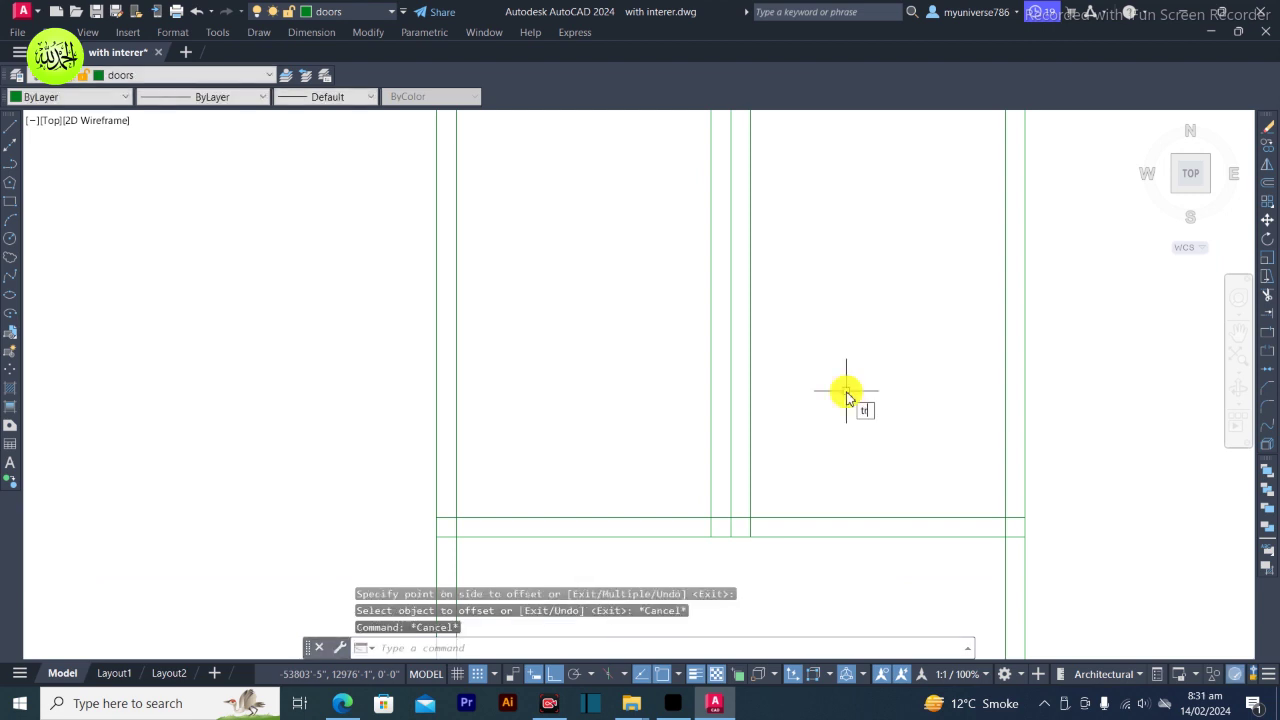
Trim the mullion lines and inner sill line where they cross at the bottom of the store window
type("tr")
key("Return")
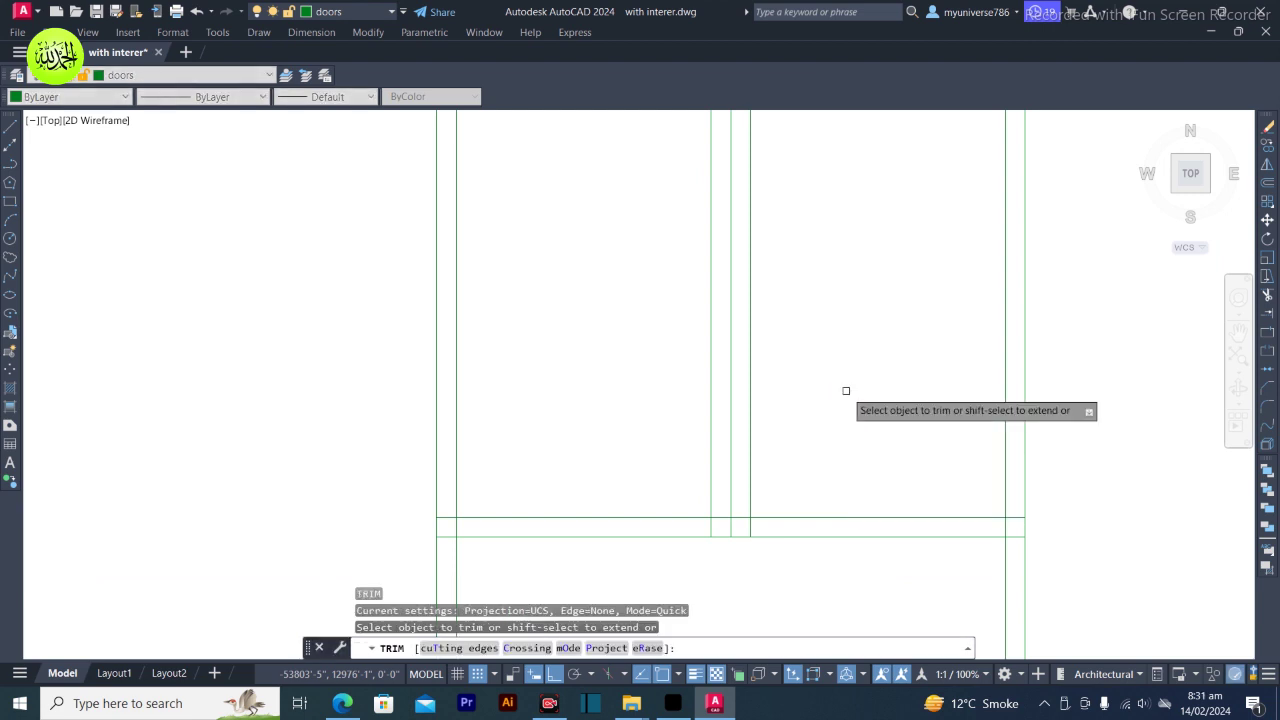
left_click(761, 524)
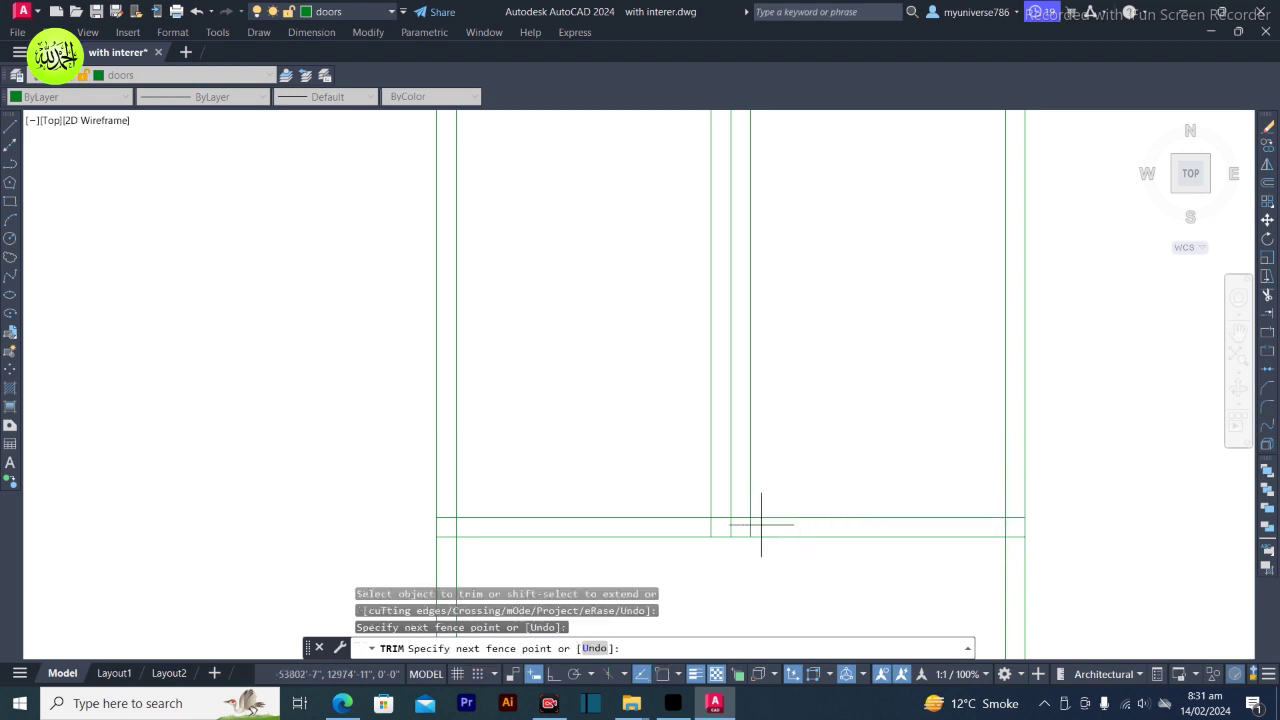
left_click(693, 523)
key("Return")
left_click(720, 517)
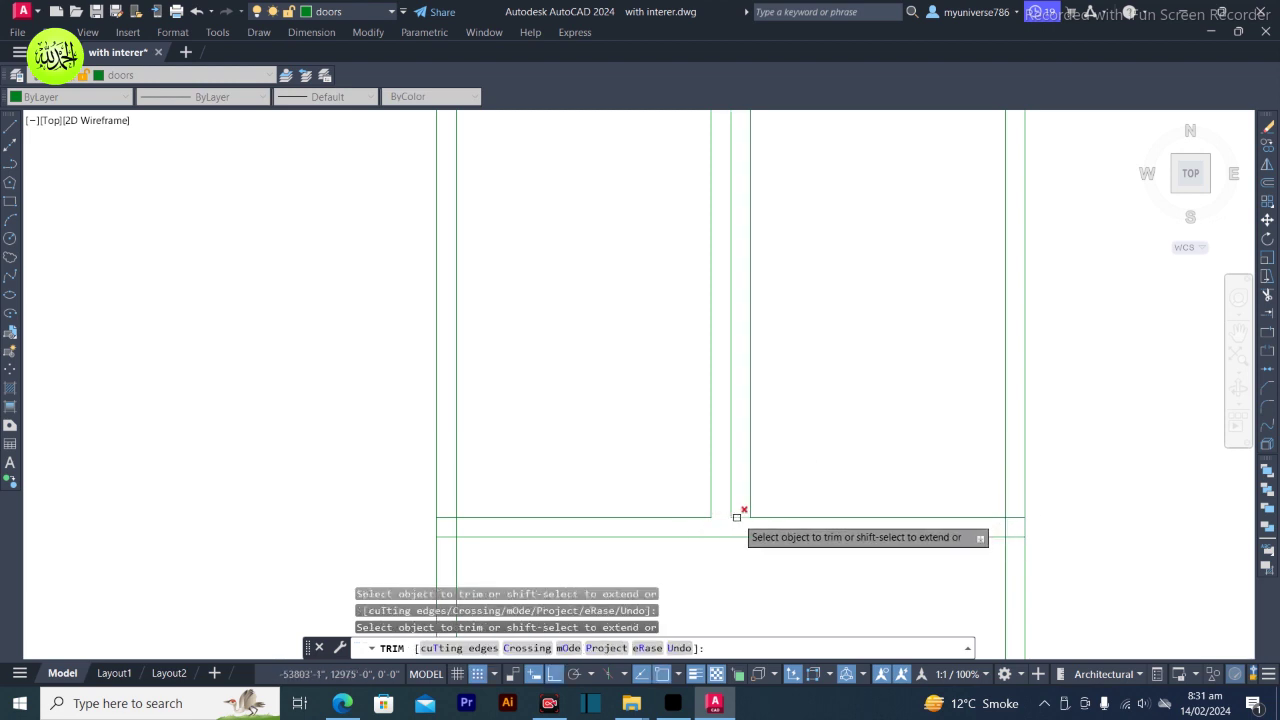
Trim the overlapping inner frame lines at both lower corners of the store window
left_click(447, 511)
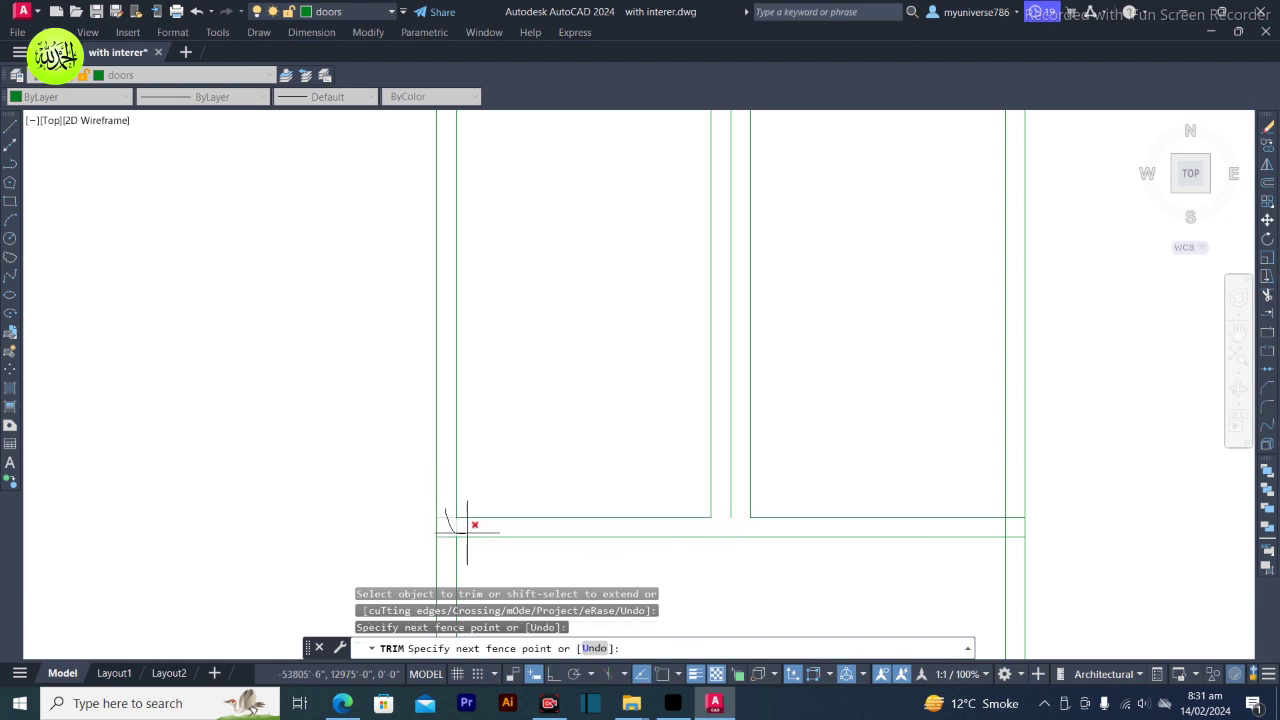
key("Return")
left_click(1014, 510)
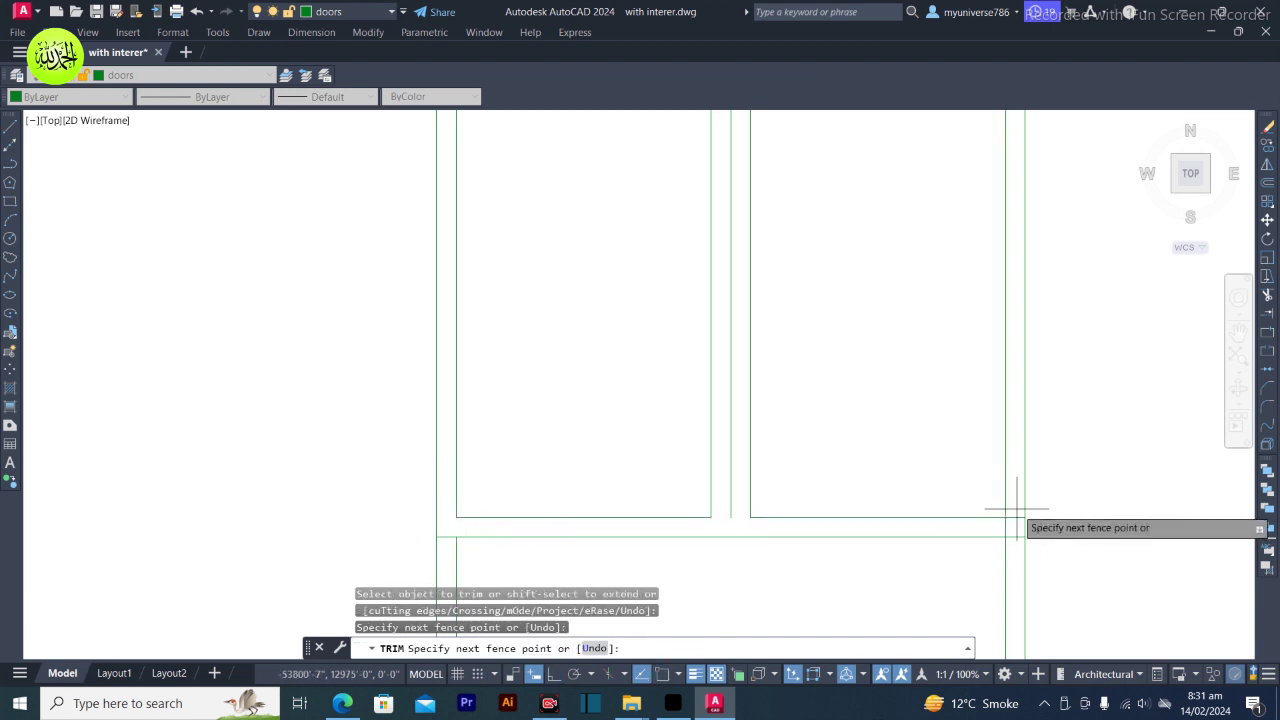
left_click(1005, 520)
key("Return")
scroll(1005, 522, "down", 5)
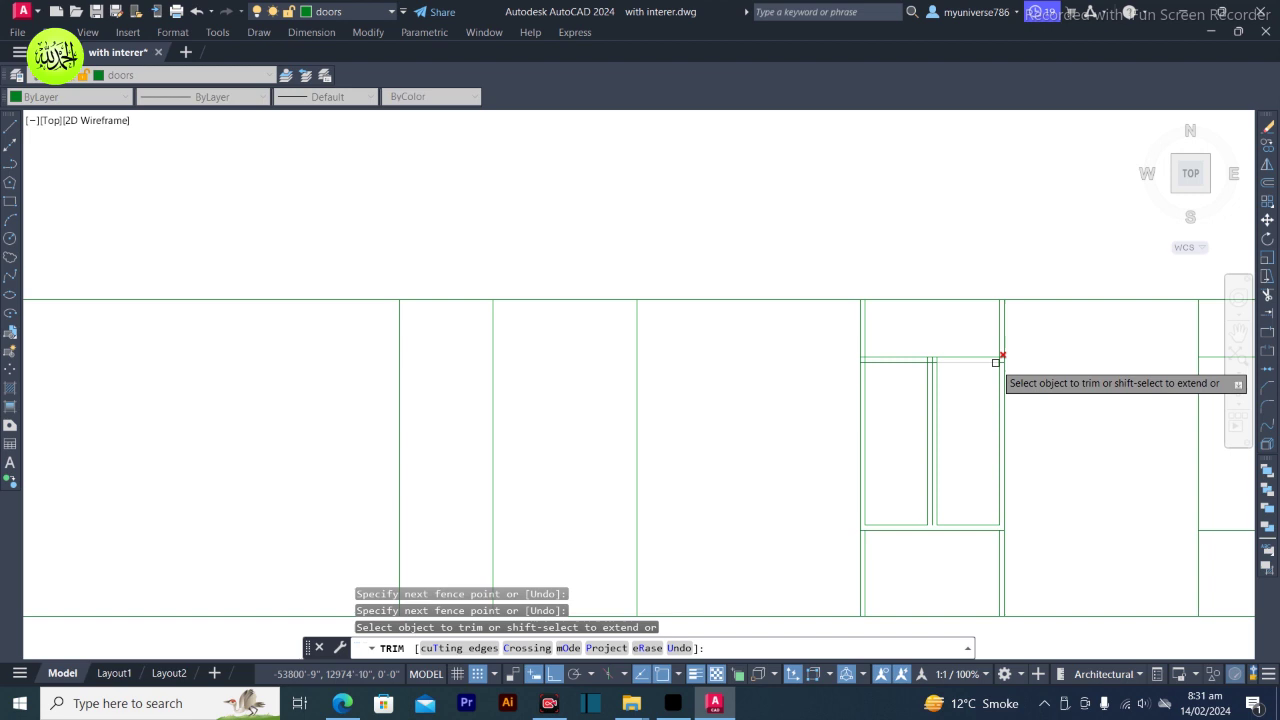
Trim the overlapping inner frame lines at the store window's upper corners and mullion top, finishing the TRIM command
scroll(989, 347, "up", 8)
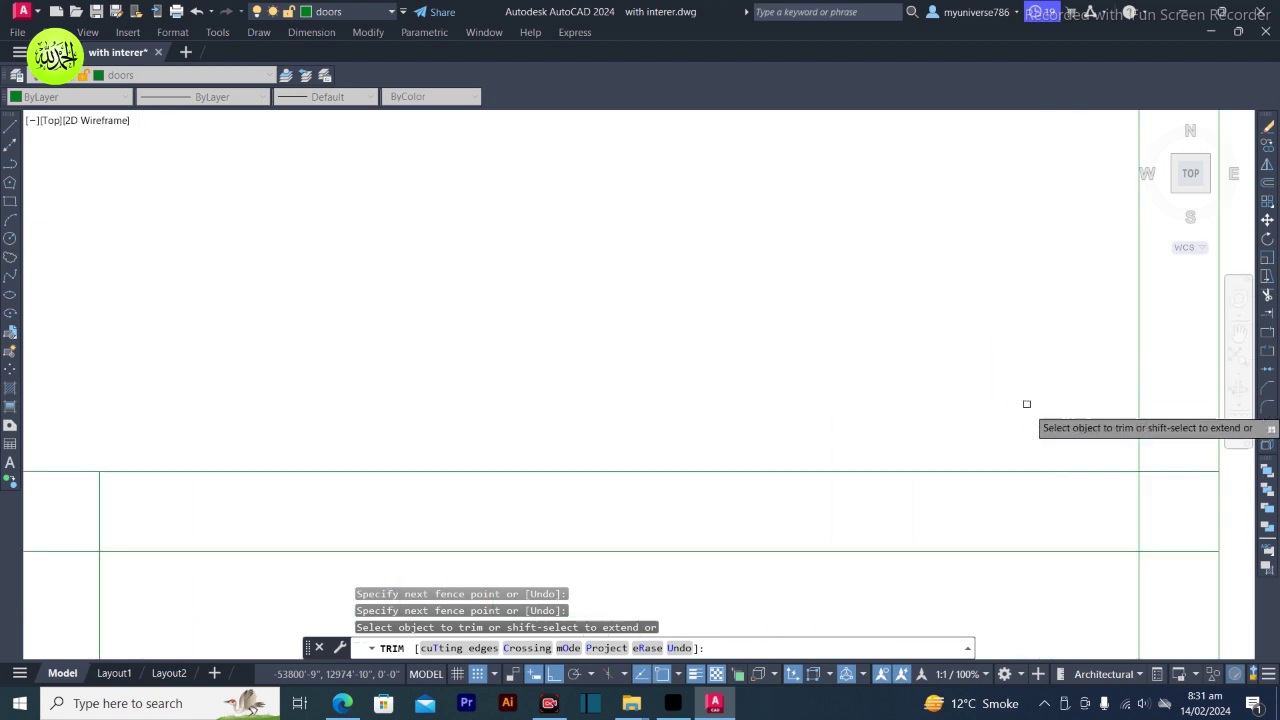
left_click(1105, 498)
left_click_drag(1182, 580, 1182, 583)
scroll(1181, 572, "down", 5)
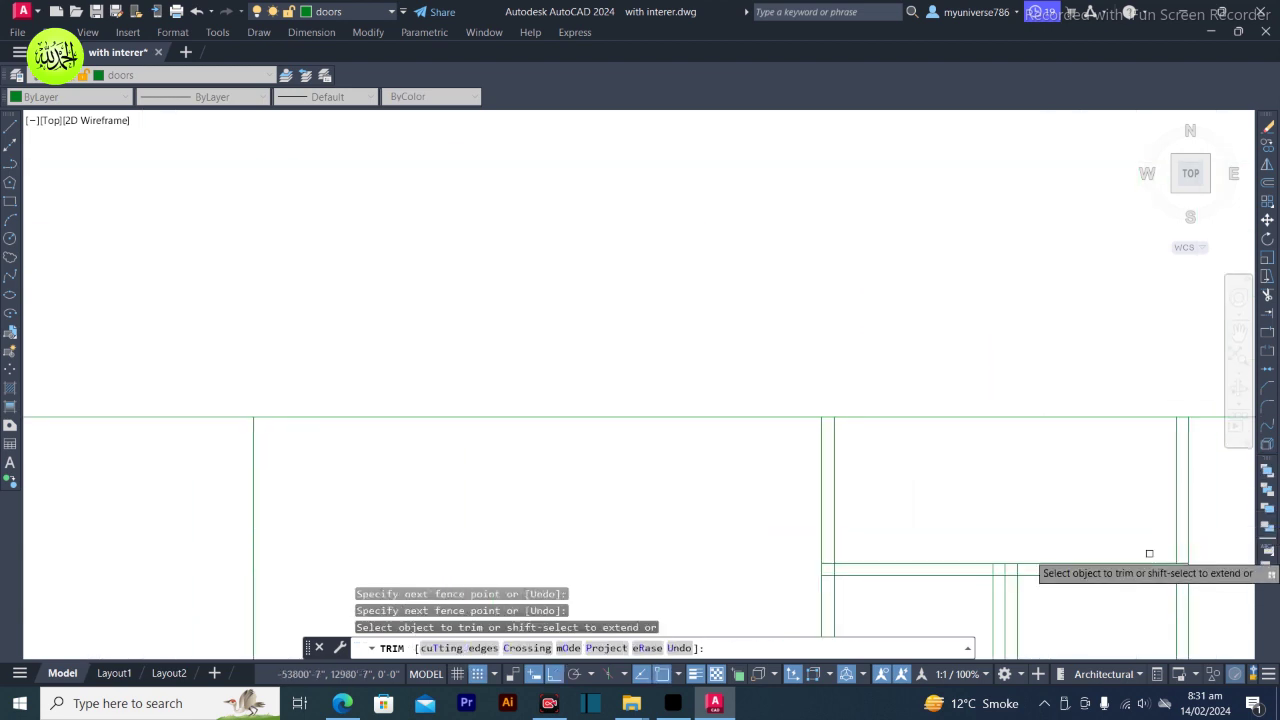
scroll(876, 603, "up", 5)
mouse_move(695, 445)
left_mouse_down()
mouse_move(566, 471)
mouse_move(574, 517)
left_mouse_up()
scroll(917, 560, "down", 5)
scroll(920, 551, "up", 5)
scroll(869, 437, "down", 5)
mouse_move(680, 330)
left_mouse_down()
mouse_move(890, 338)
mouse_move(772, 370)
left_mouse_up()
scroll(903, 437, "down", 4)
scroll(922, 631, "up", 4)
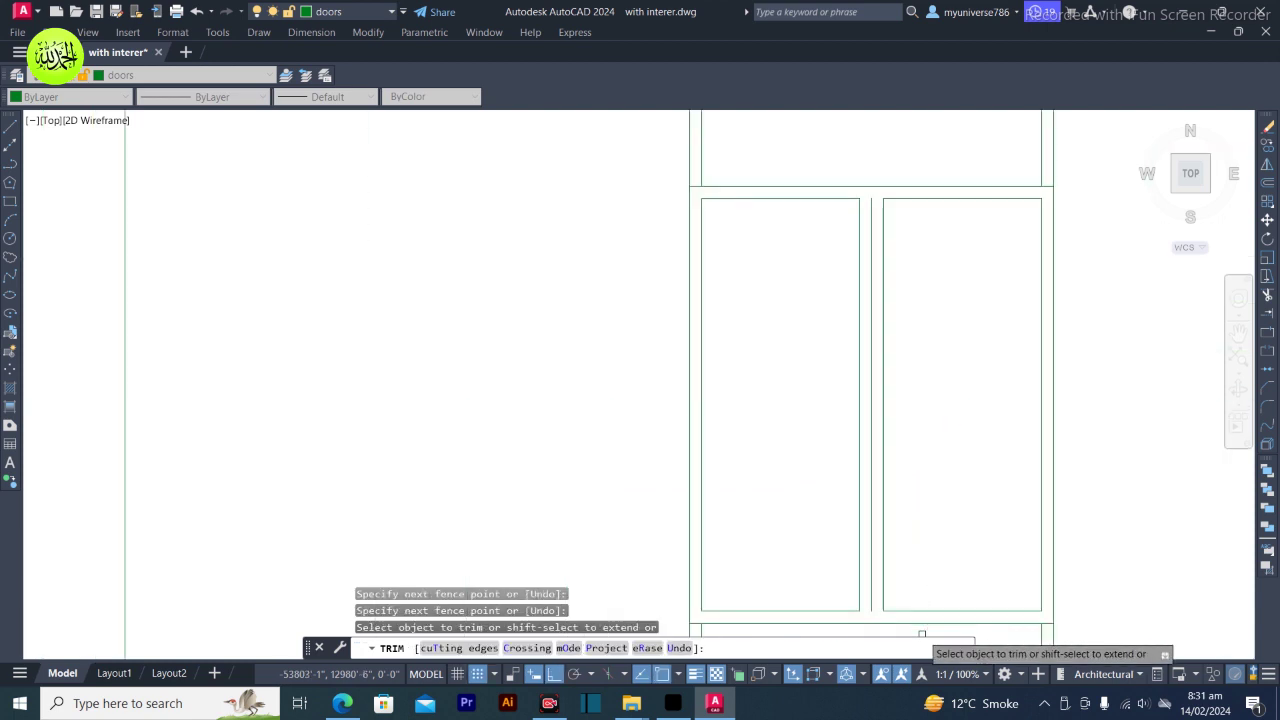
scroll(923, 631, "down", 4)
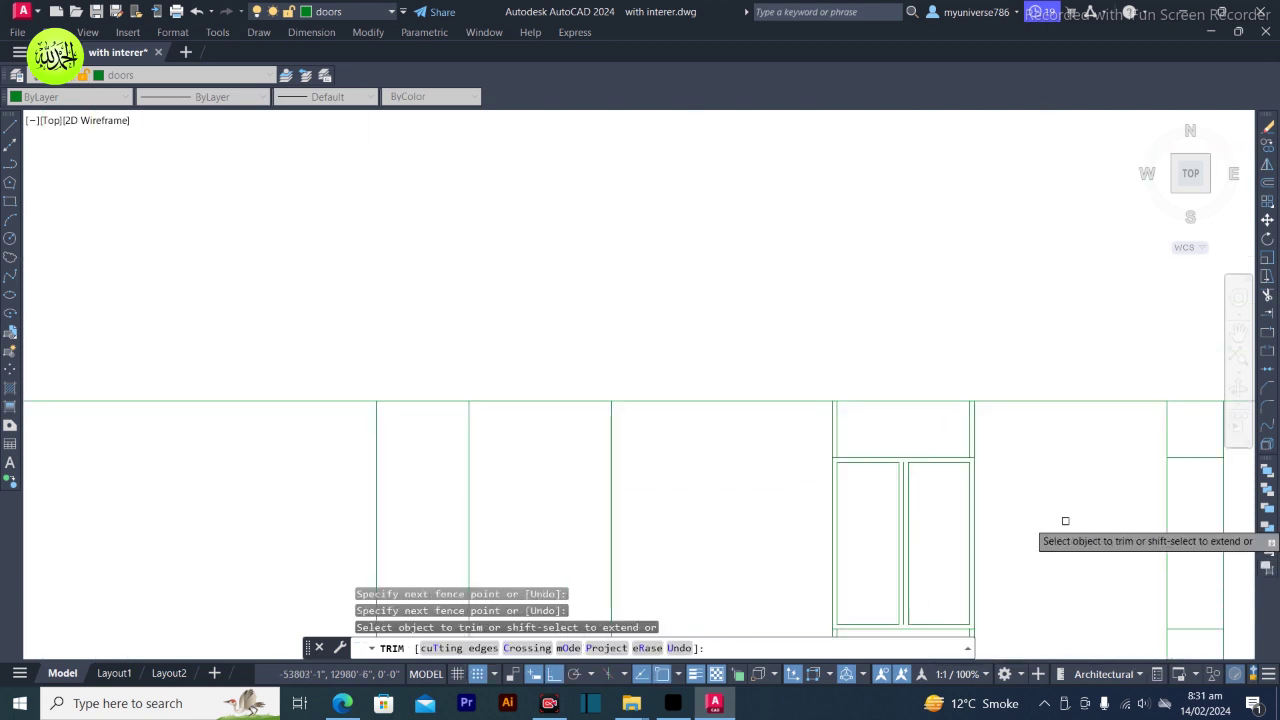
key("Escape")
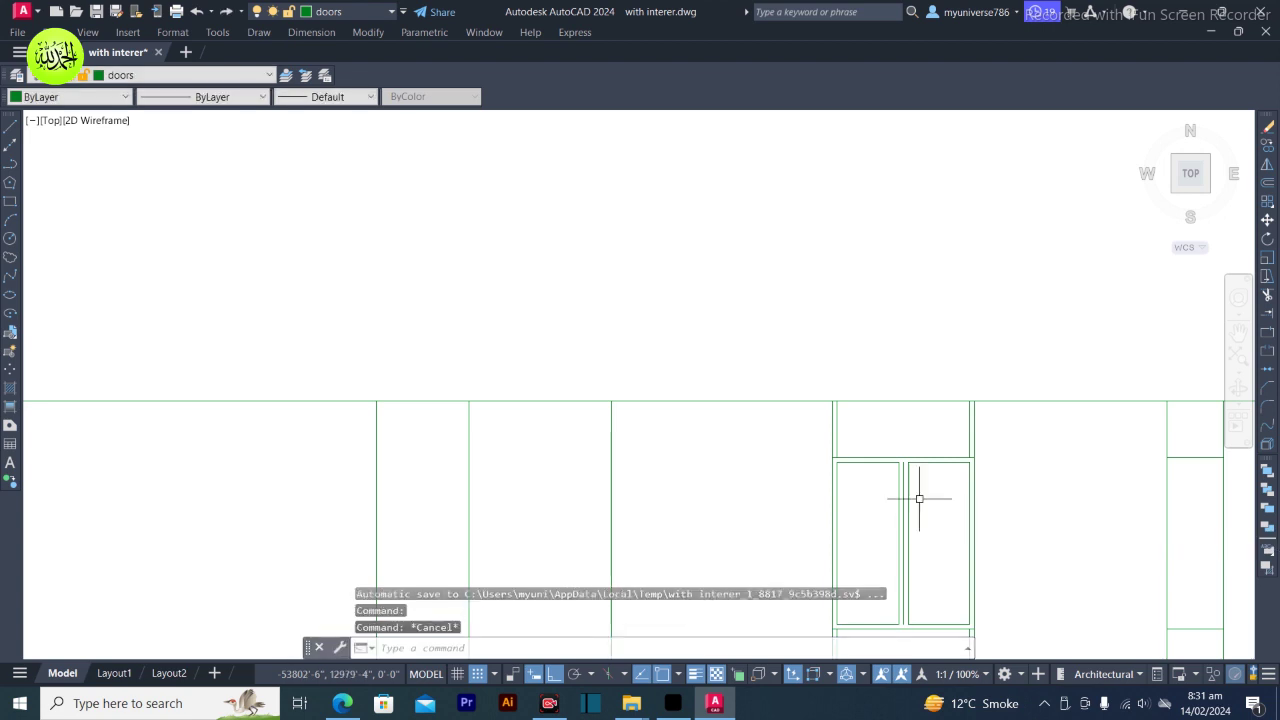
Delete the centre line between the store window's two mullion lines
scroll(919, 498, "up", 4)
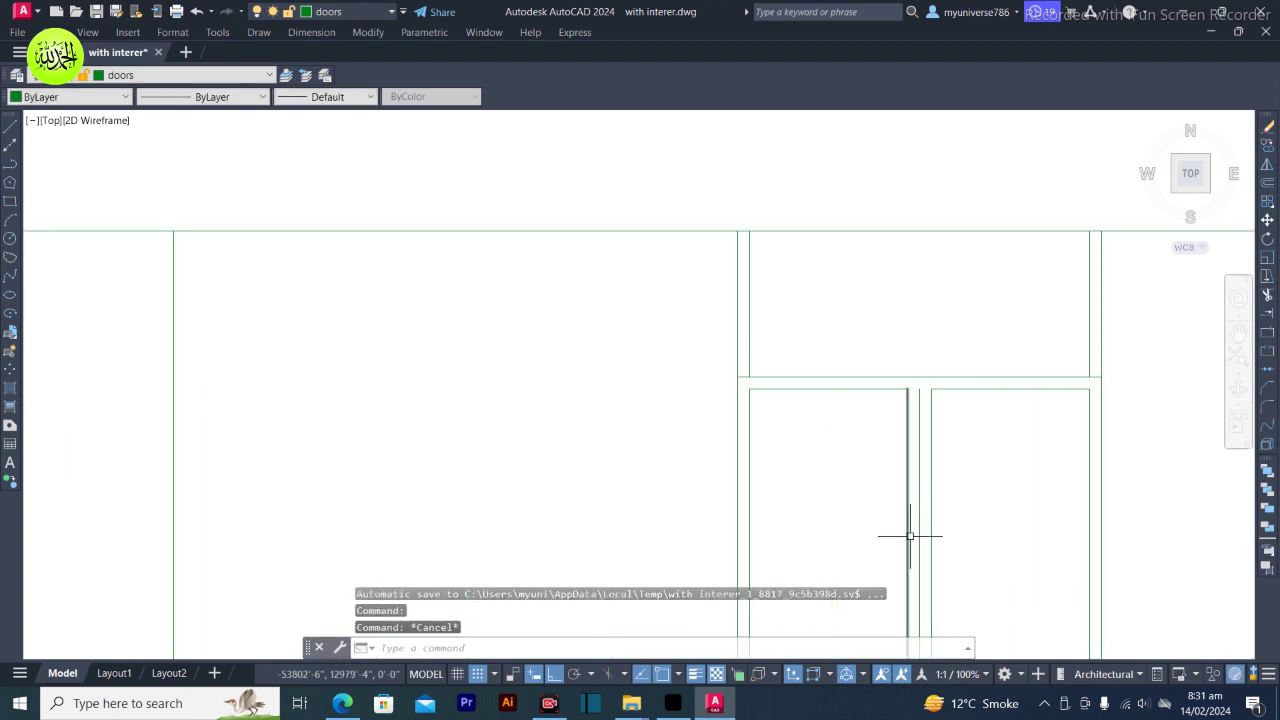
left_click(919, 543)
key("Delete")
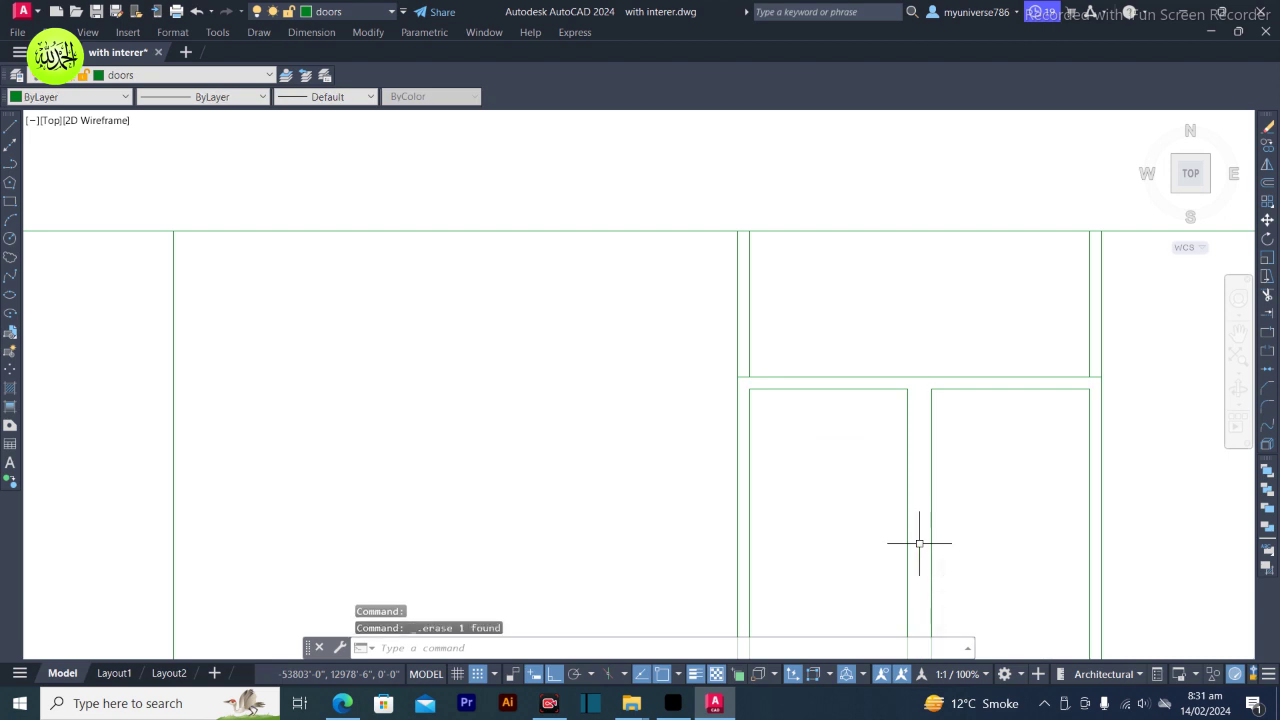
scroll(921, 537, "down", 4)
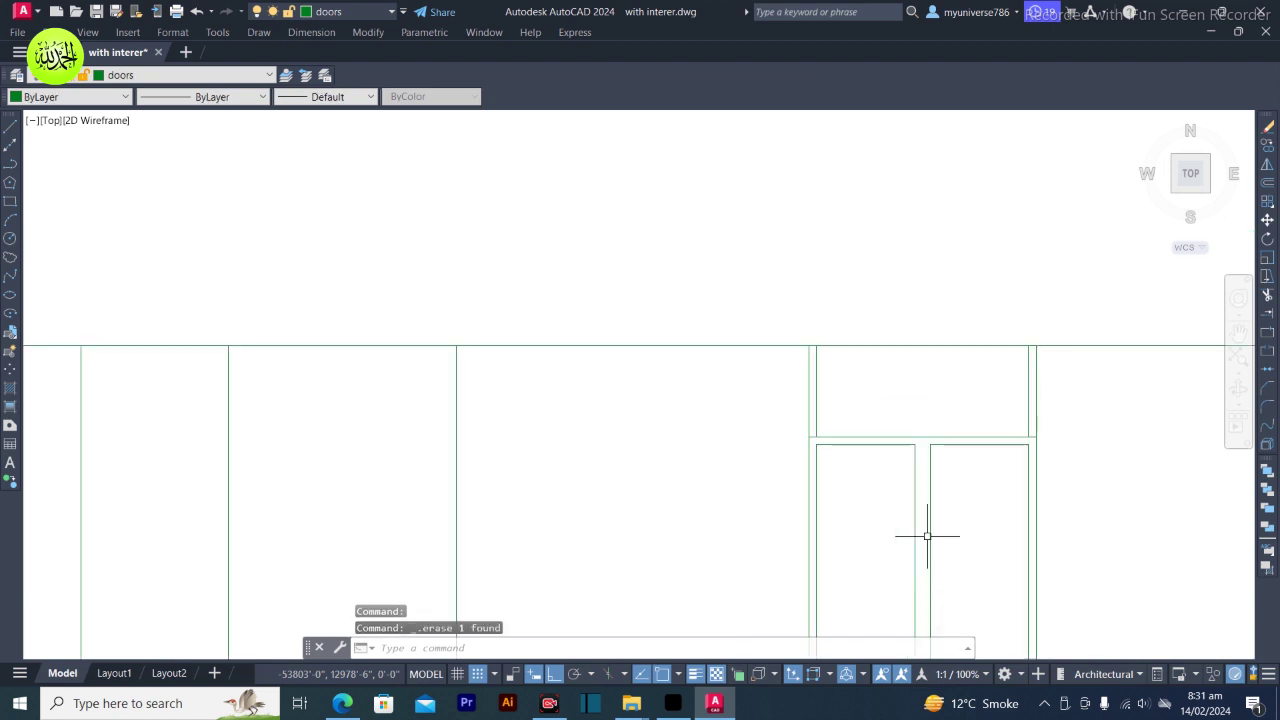
Delete the two leftover inner frame lines below the store window's sill
left_click(1238, 330)
mouse_move(1126, 429)
left_mouse_down()
mouse_move(1031, 434)
mouse_move(977, 331)
left_mouse_up()
scroll(984, 440, "up", 4)
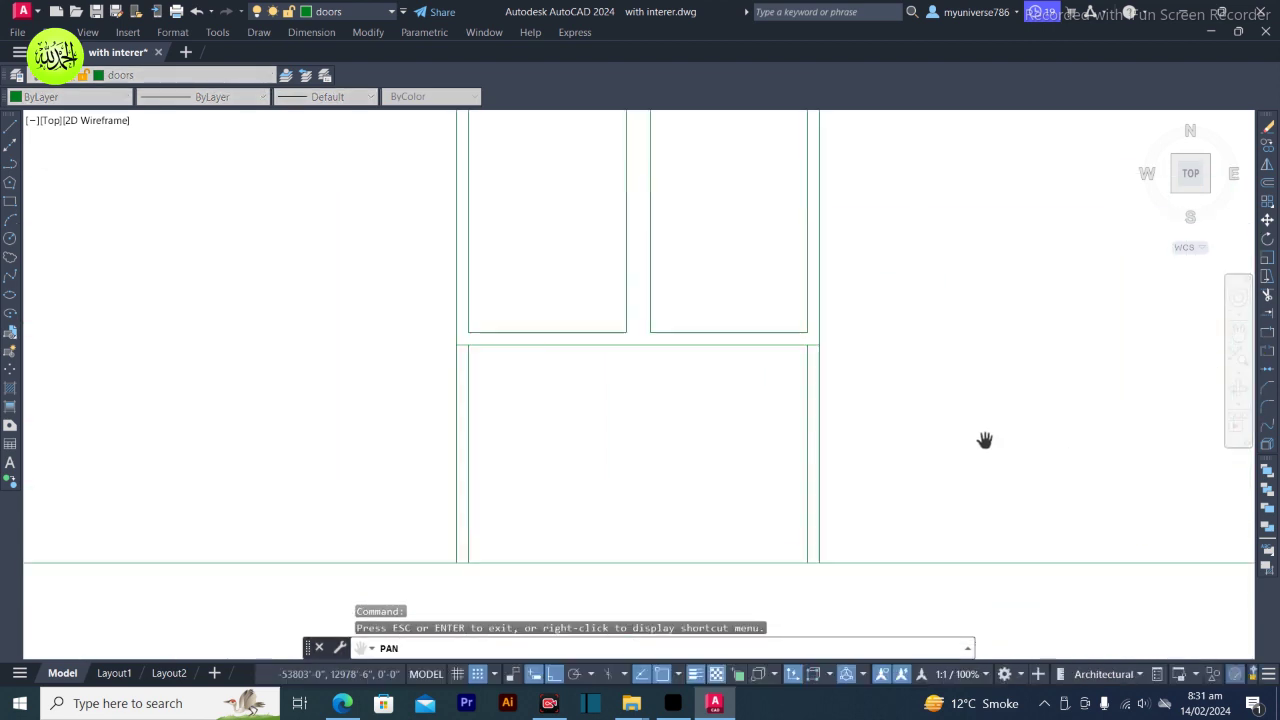
key("Escape")
key("Escape")
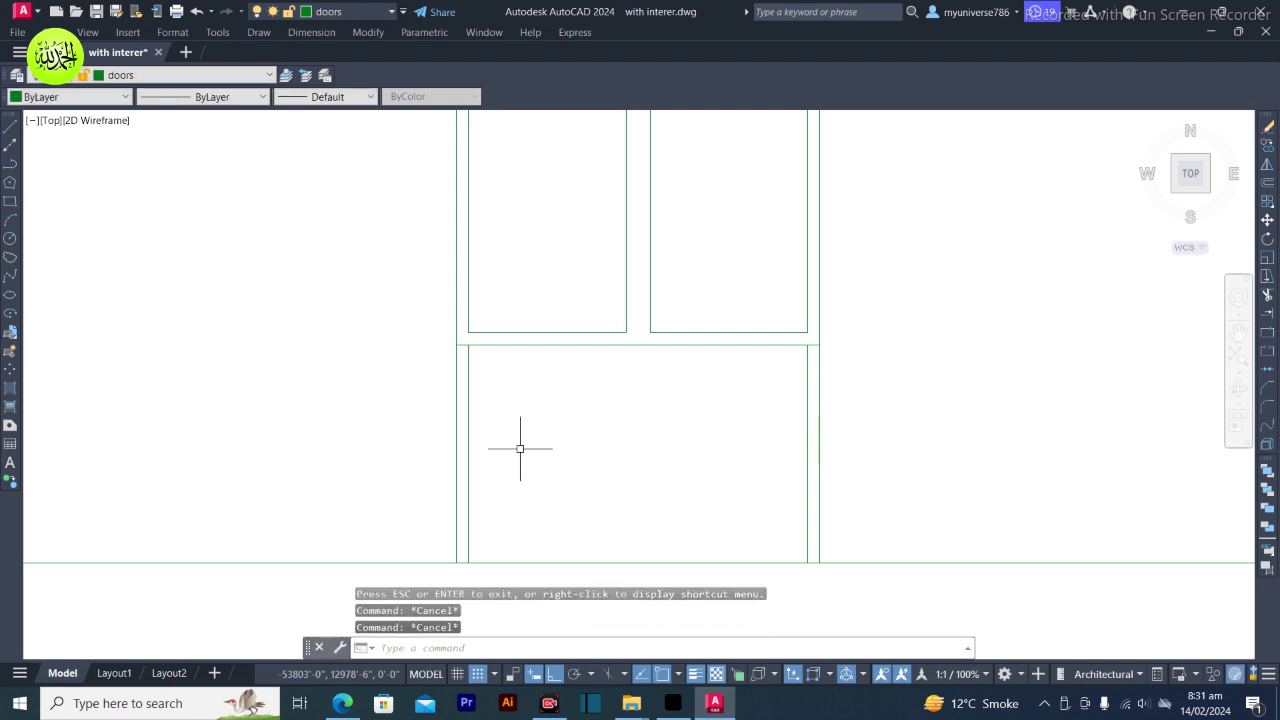
left_click(469, 459)
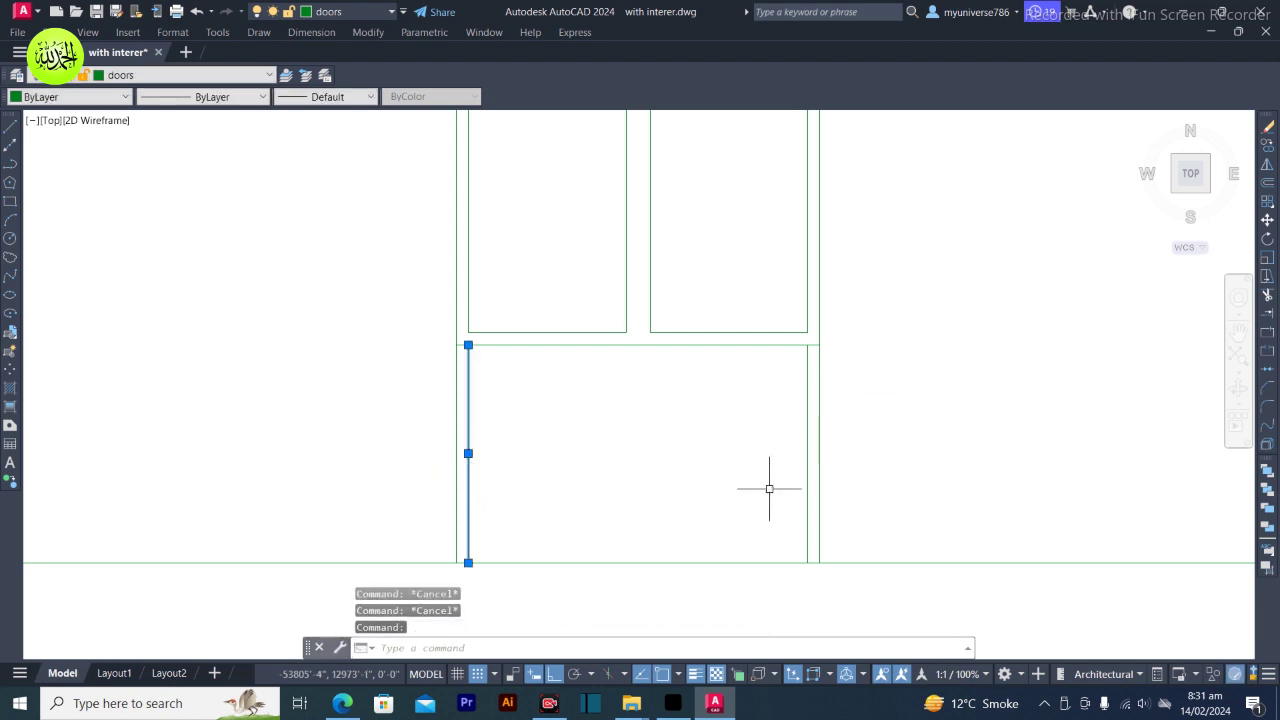
left_click(808, 507)
key("Delete")
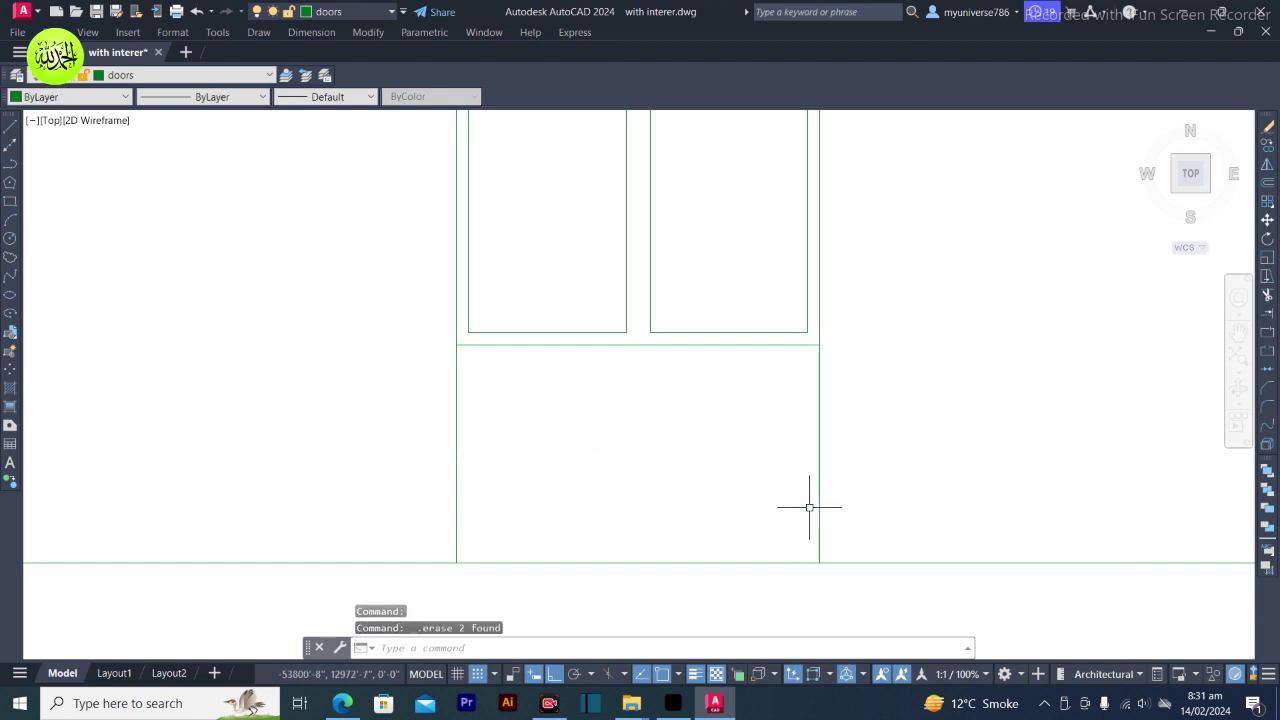
Delete the two leftover inner frame lines between the store window's head and the elevation's top line
scroll(809, 507, "down", 3)
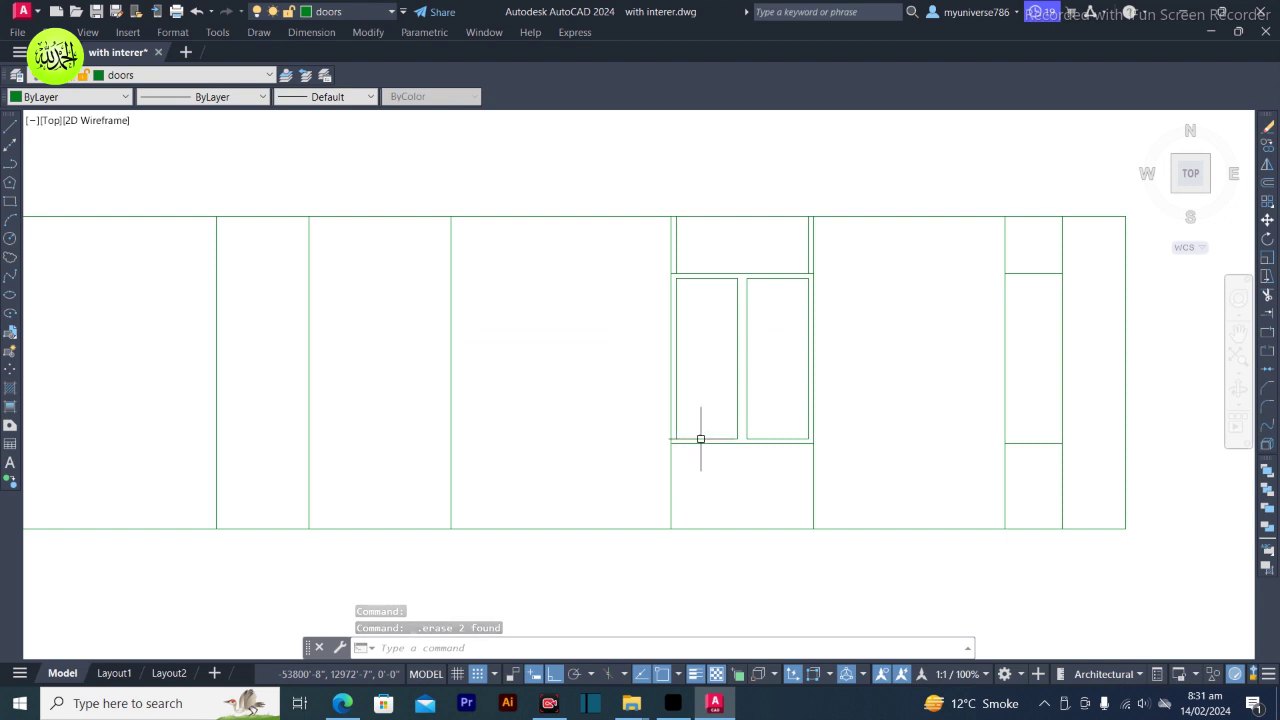
scroll(863, 249, "up", 2)
scroll(862, 246, "down", 2)
scroll(862, 246, "down", 3)
scroll(870, 194, "up", 3)
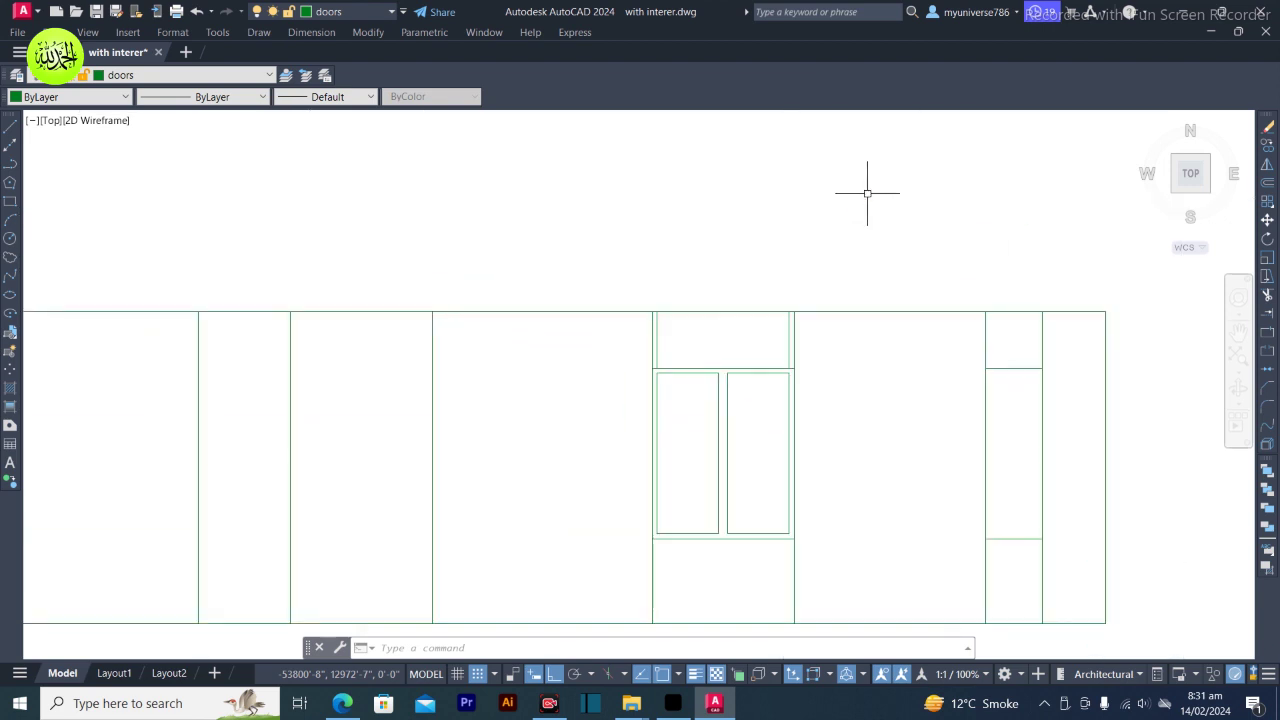
left_click(790, 341)
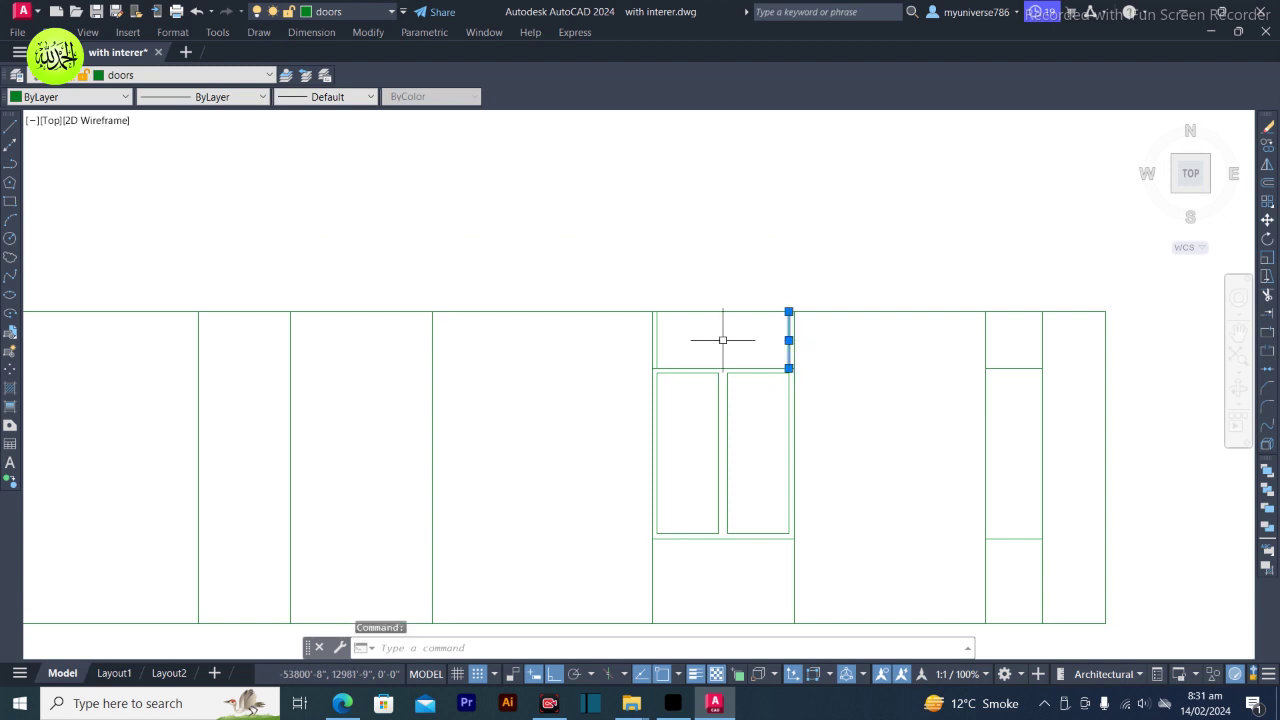
left_click(658, 342)
key("Delete")
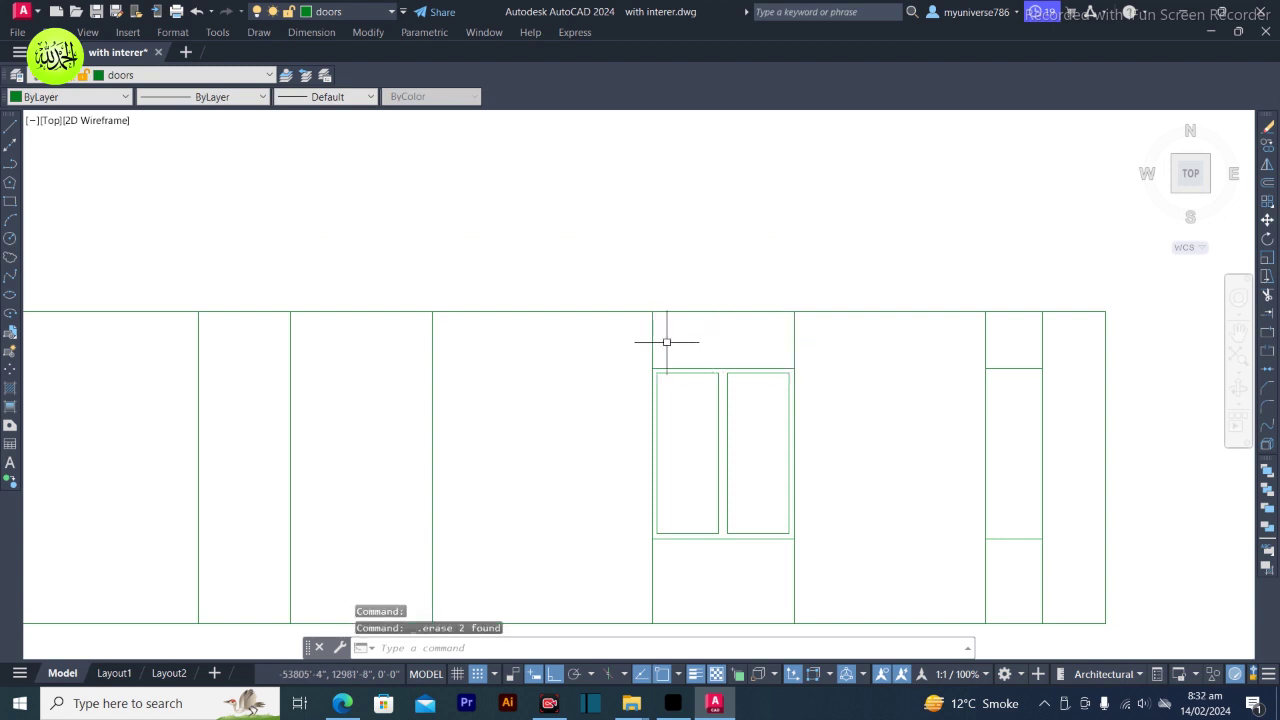
Draw a horizontal line across the store window at the midpoint of the wall-side projection lines between its two outer edges
scroll(742, 388, "down", 3)
scroll(736, 505, "up", 2)
scroll(757, 346, "down", 1)
scroll(765, 280, "up", 2)
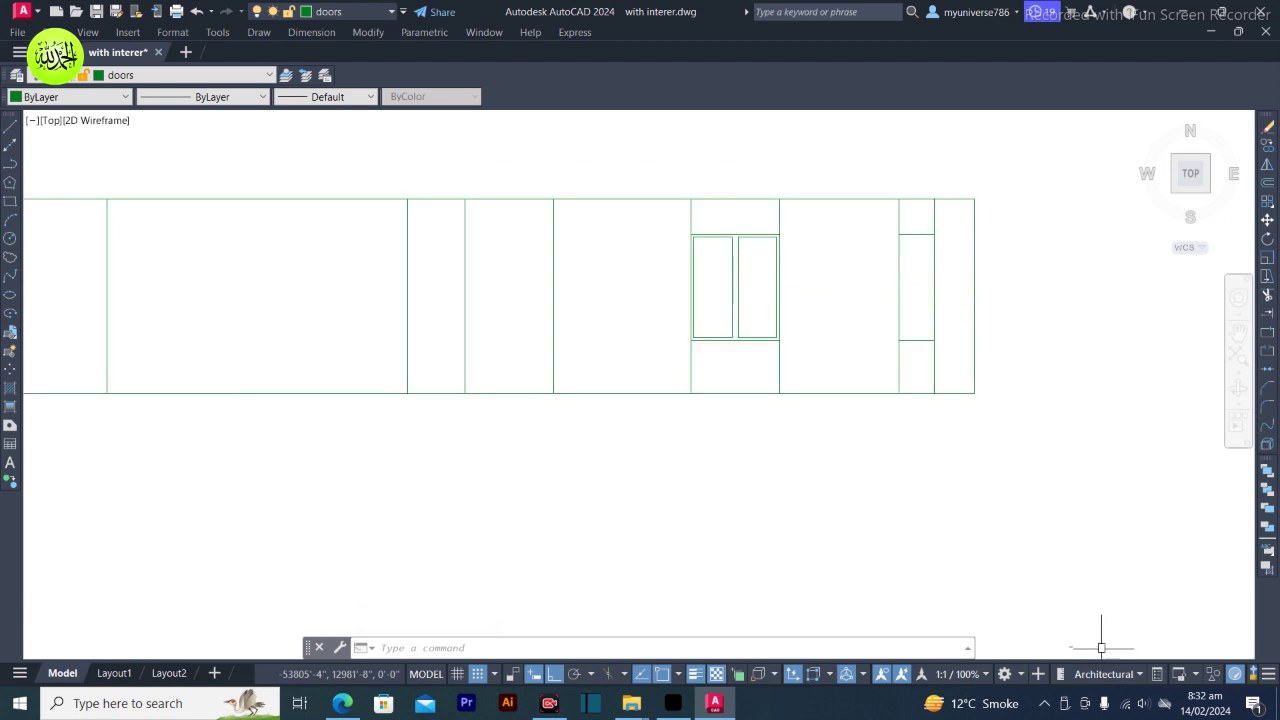
middle_click_drag(898, 277, 766, 443)
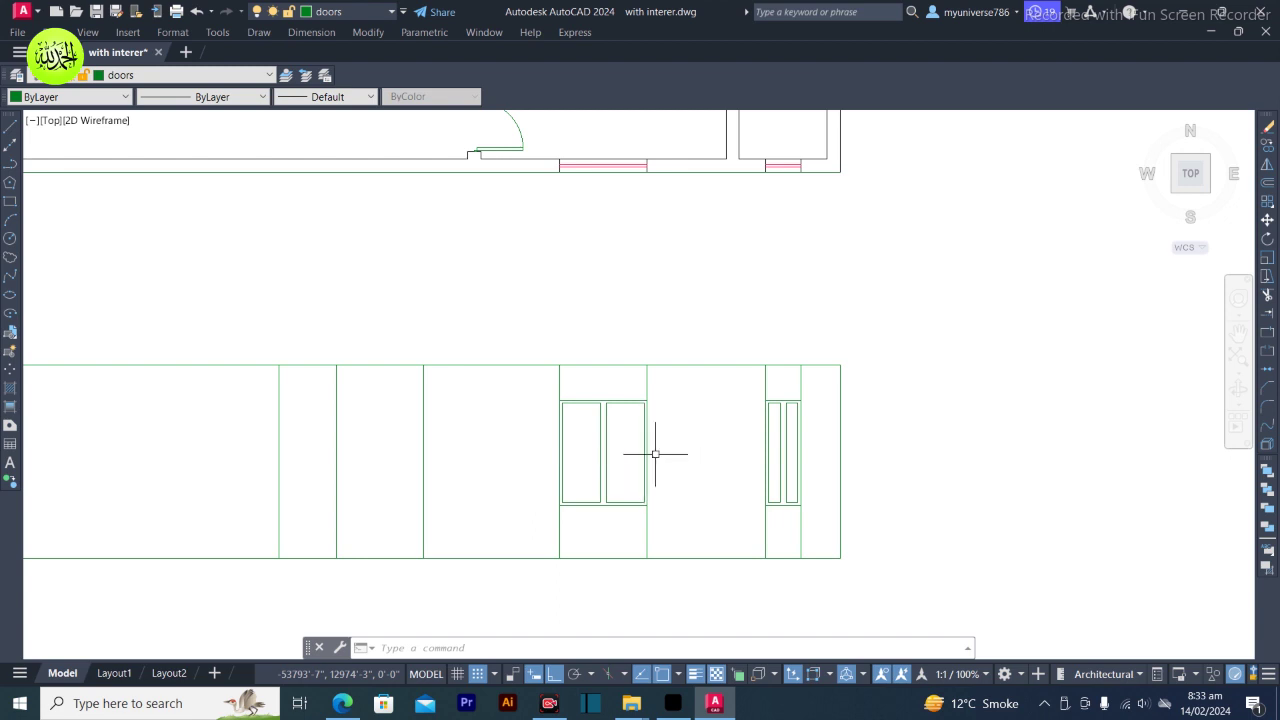
type("l")
key("Return")
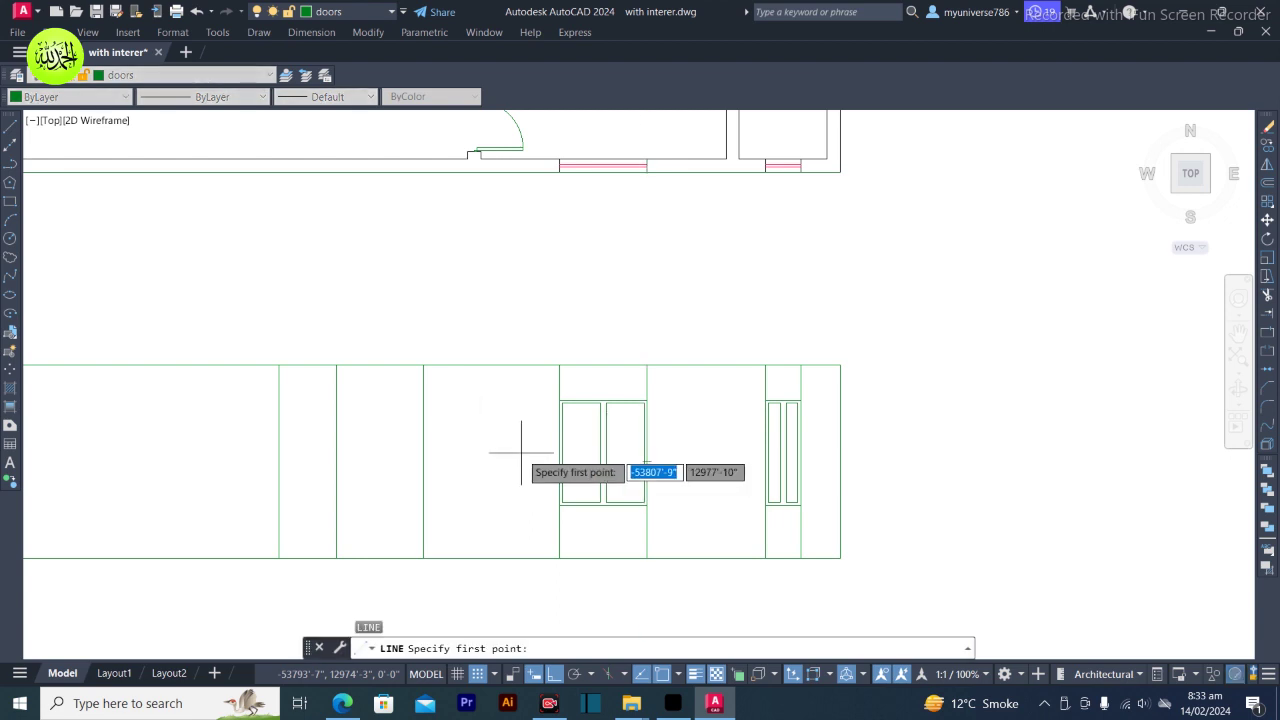
left_click(646, 461)
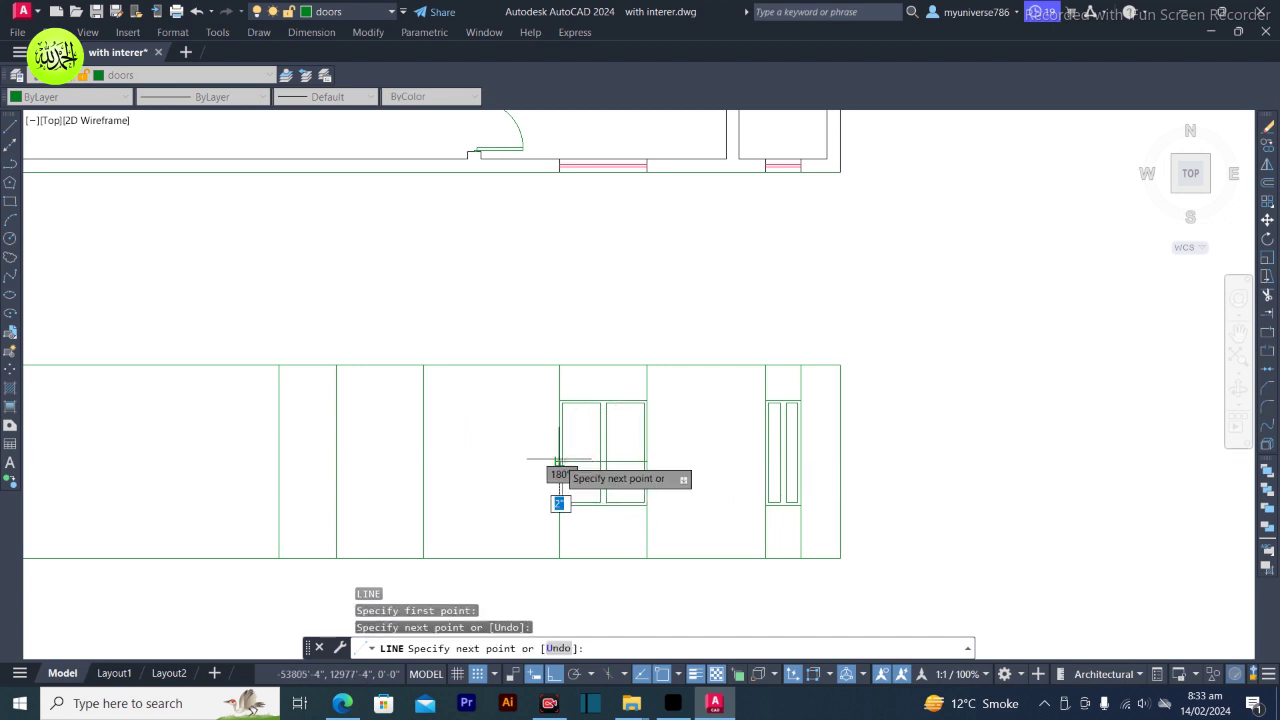
key("Escape")
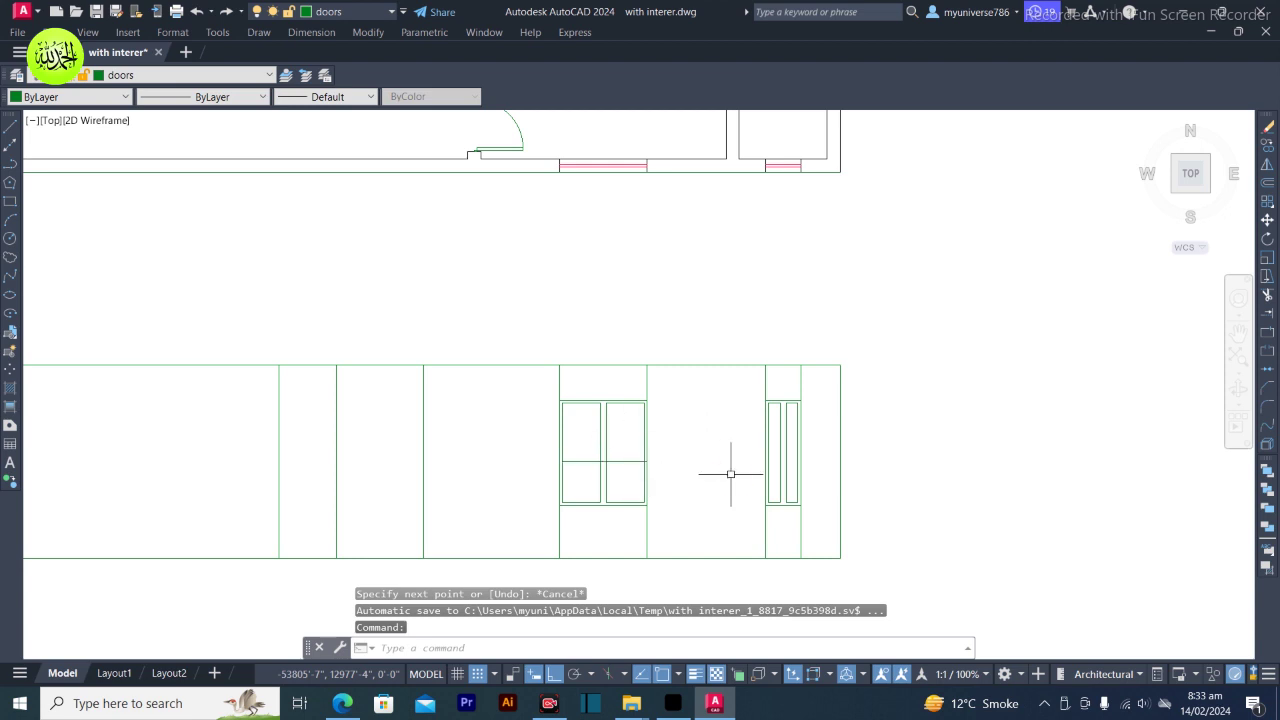
Offset the store window's horizontal line 2" upward to form a crossbar
type("o")
key("Return")
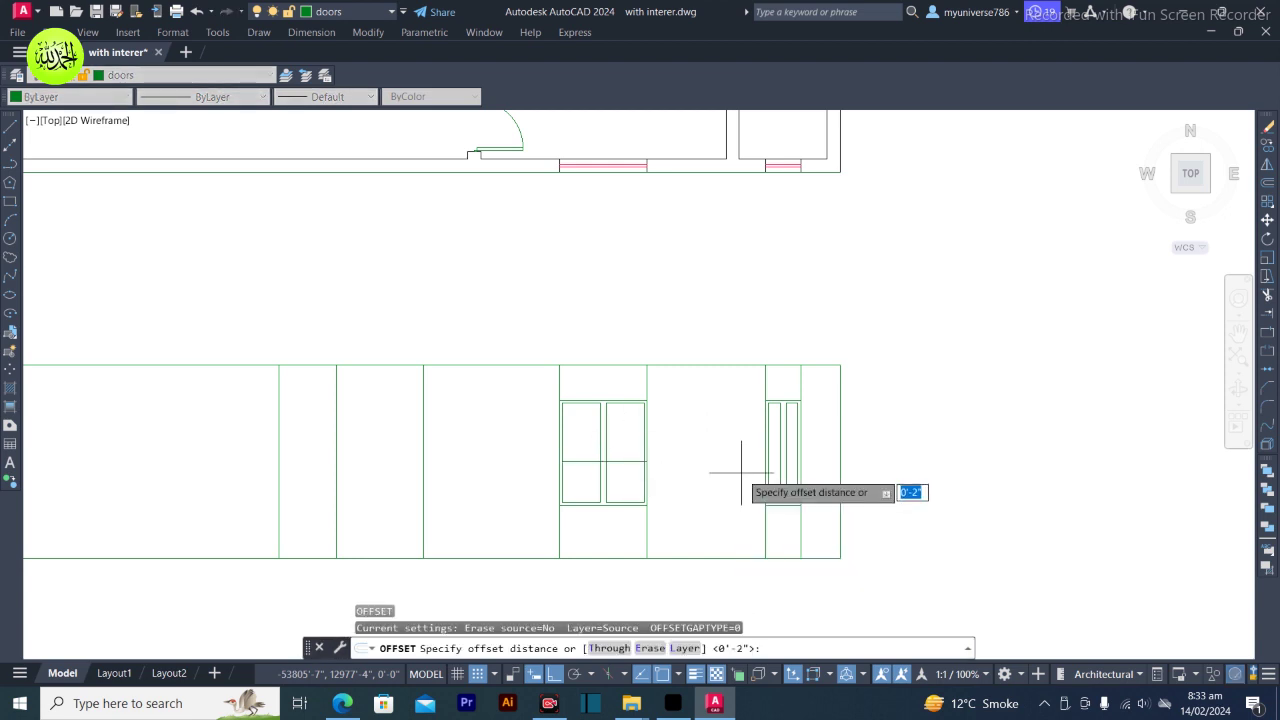
key("Return")
left_click(603, 460)
left_click(629, 436)
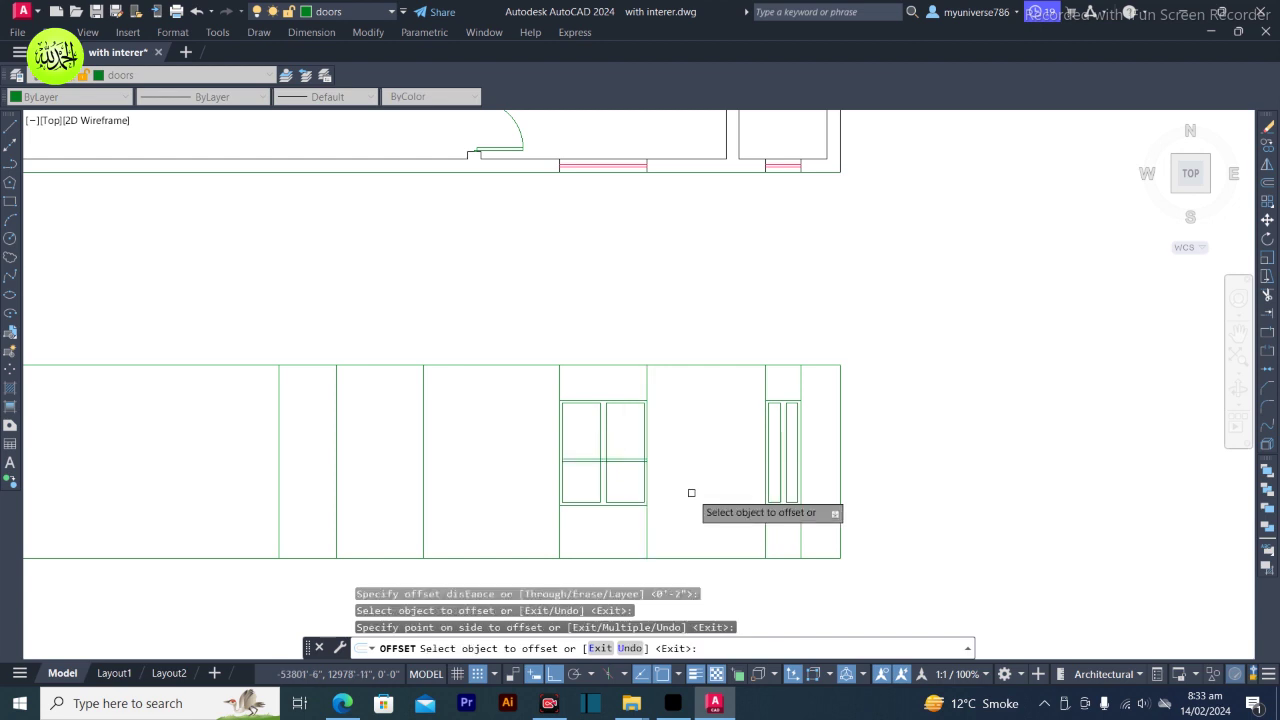
key("Escape")
key("Escape")
Trim the crossbar and mullion lines where they cross in the middle of the store window
scroll(641, 470, "up", 4)
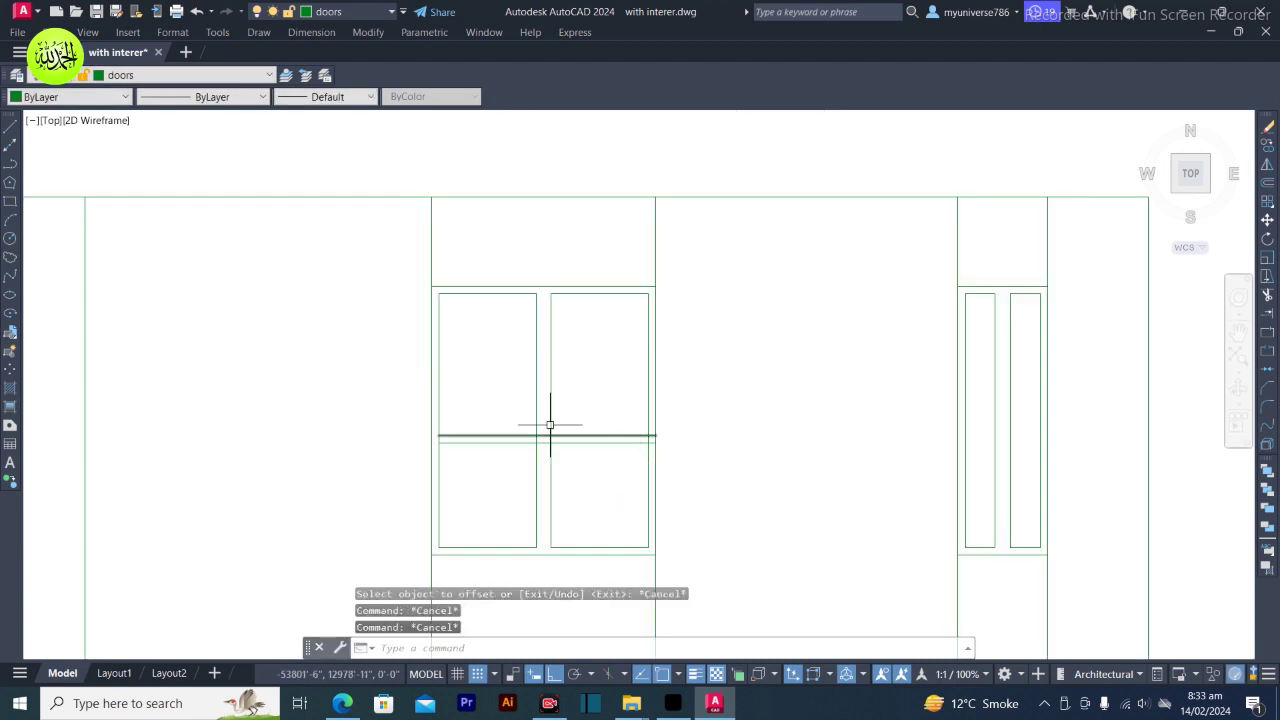
type("t")
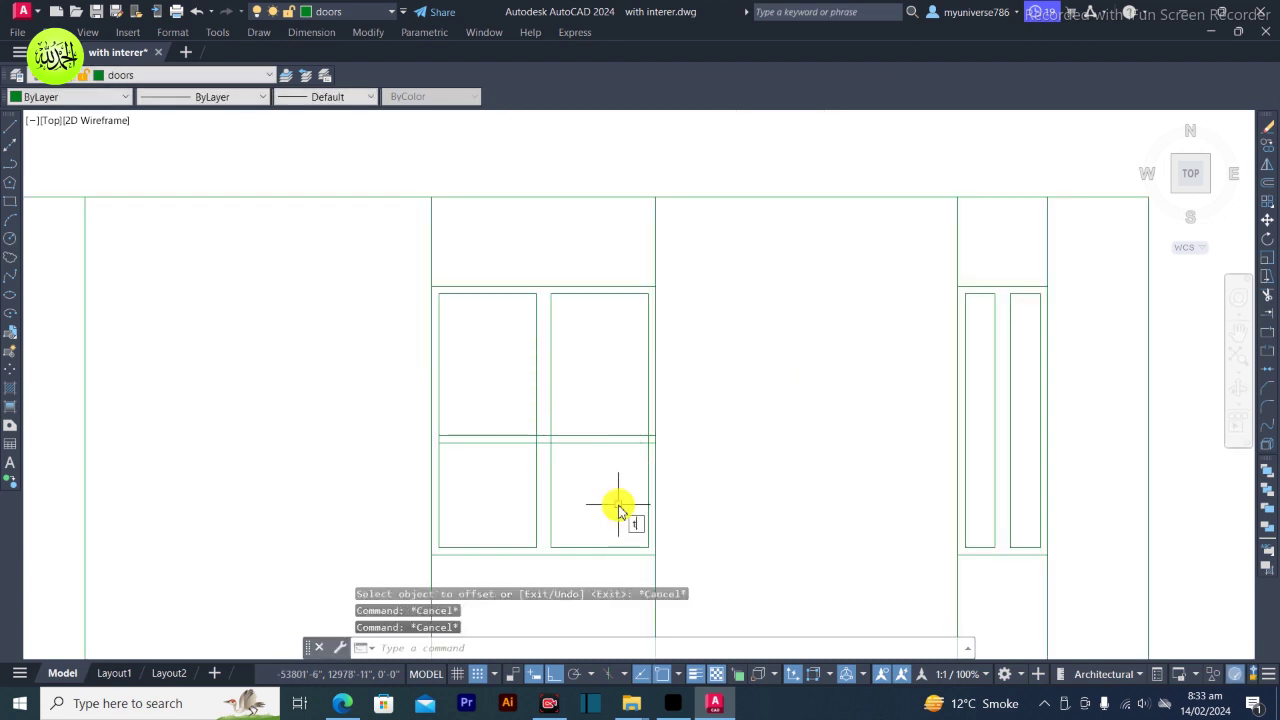
type("r")
key("Return")
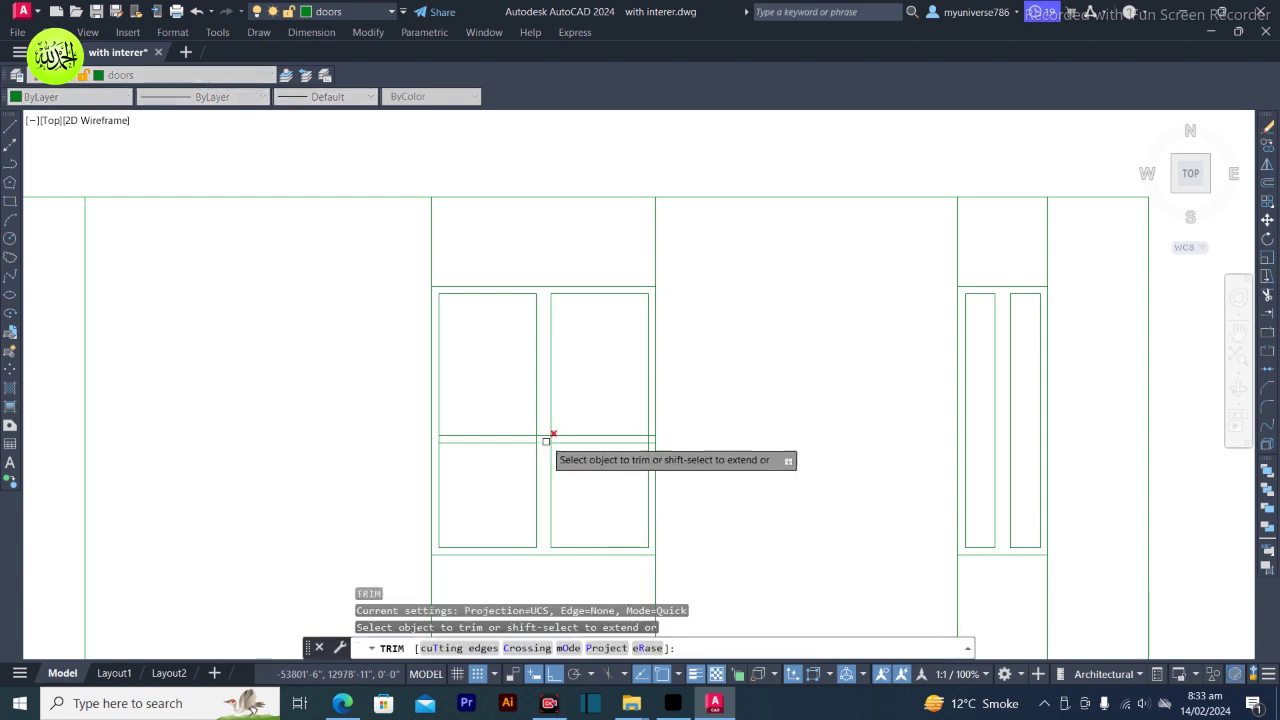
left_click(543, 421)
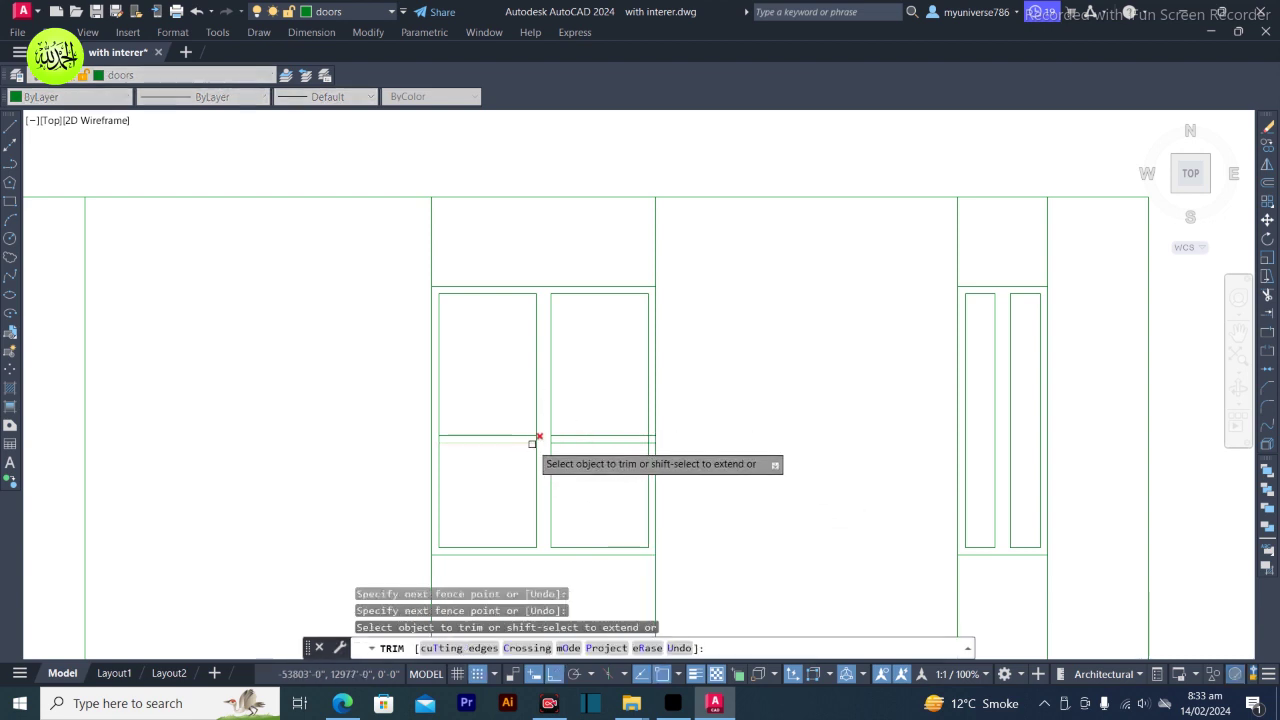
scroll(545, 456, "up", 5)
left_click(585, 428)
key("Return")
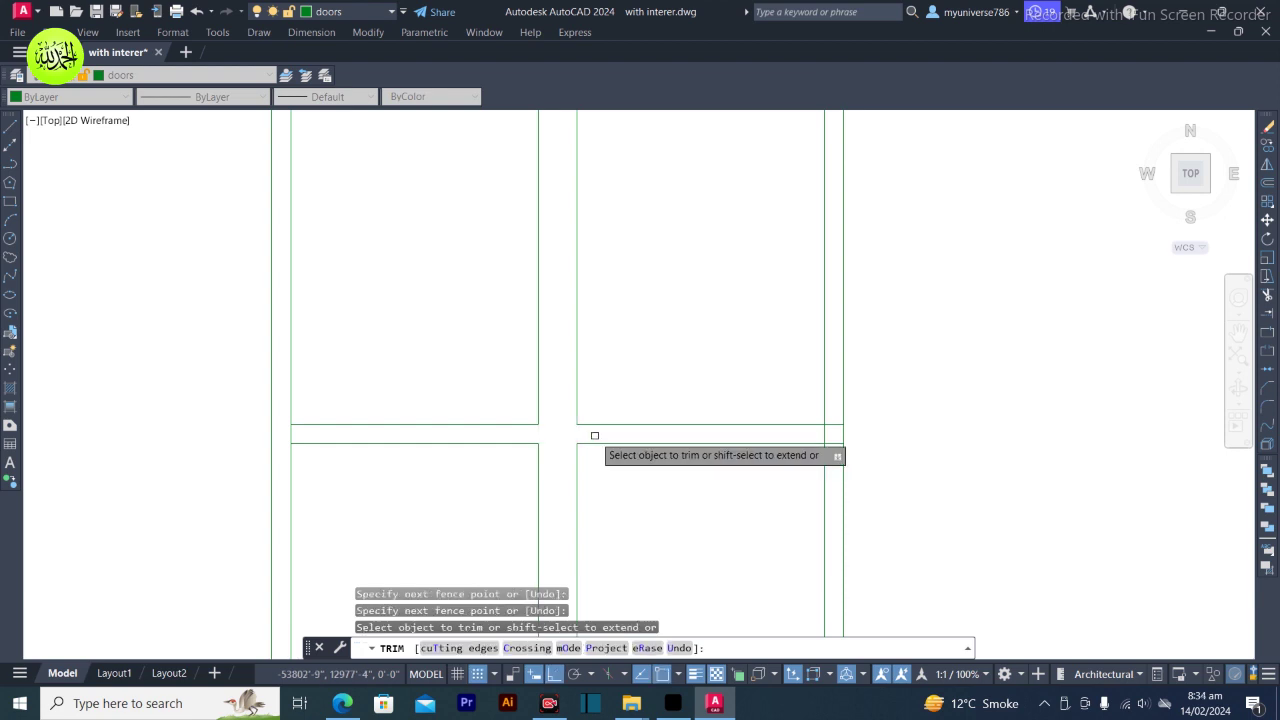
Trim the crossbar ends and inner frame lines where they meet at both sides of the store window
scroll(595, 440, "down", 4)
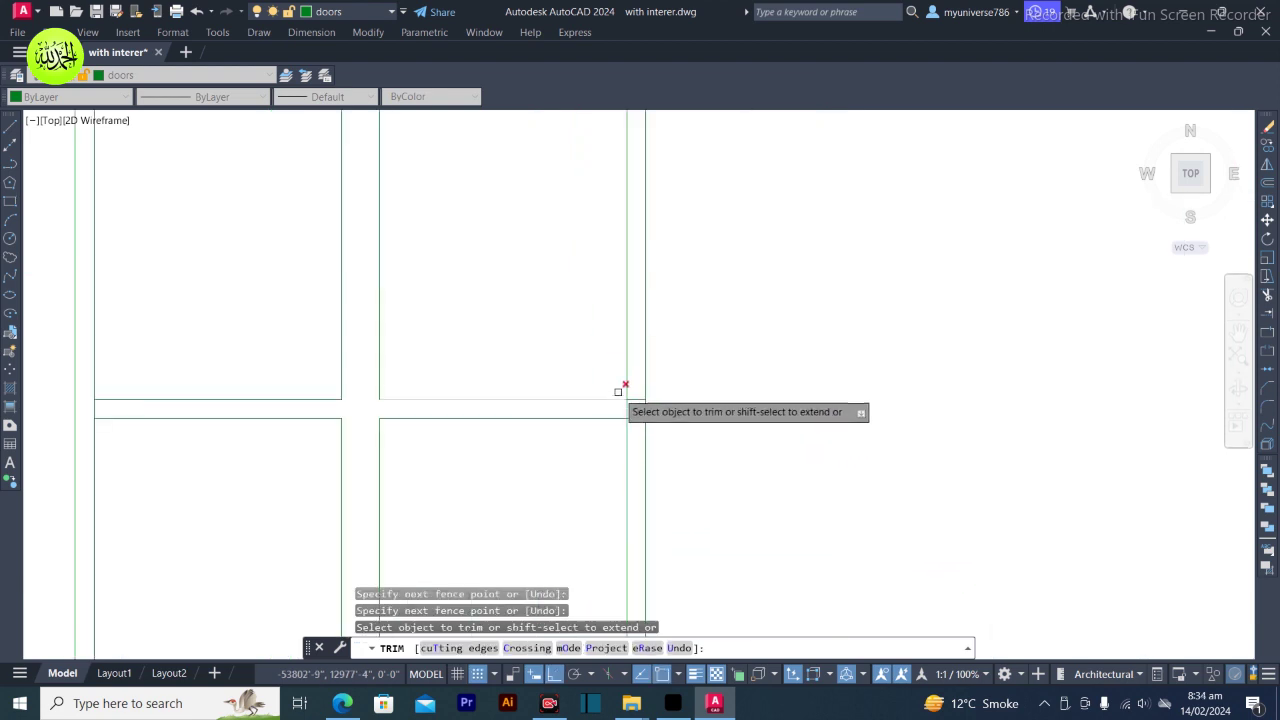
mouse_move(635, 384)
left_mouse_down()
mouse_move(633, 432)
mouse_move(618, 406)
left_mouse_up()
scroll(680, 455, "down", 1)
scroll(314, 409, "up", 5)
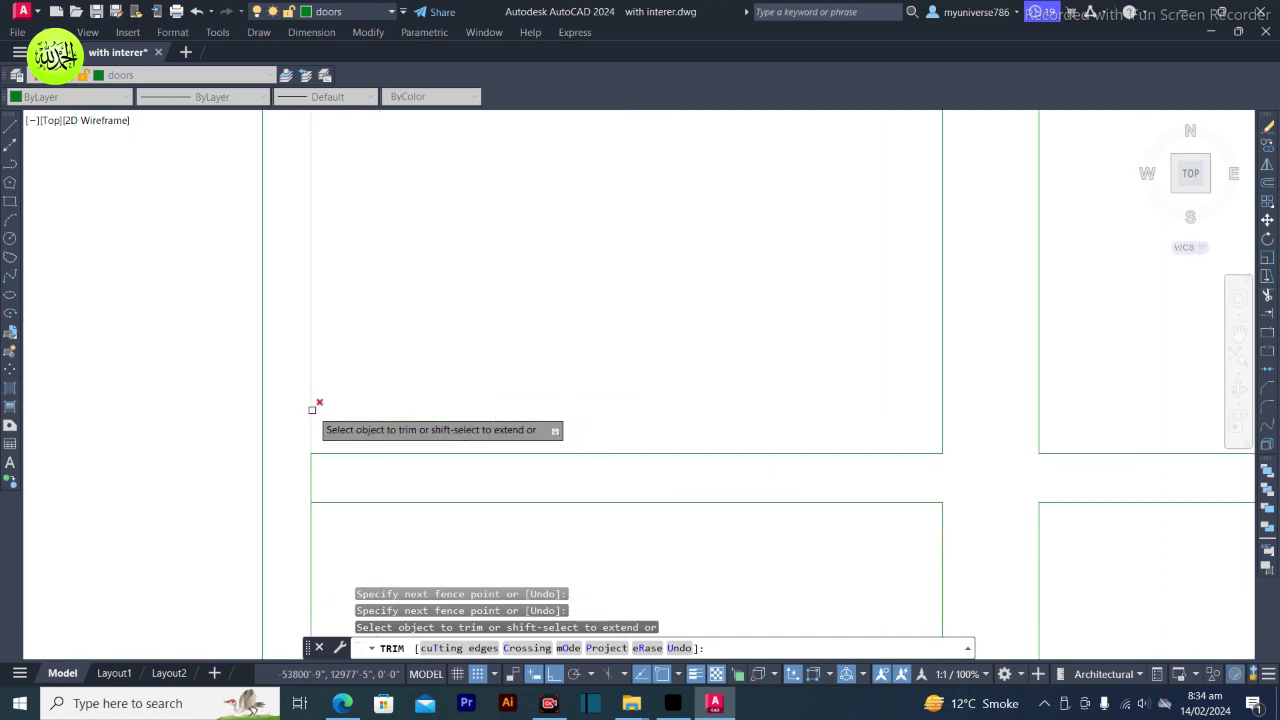
left_click_drag(309, 463, 346, 474)
scroll(346, 474, "down", 8)
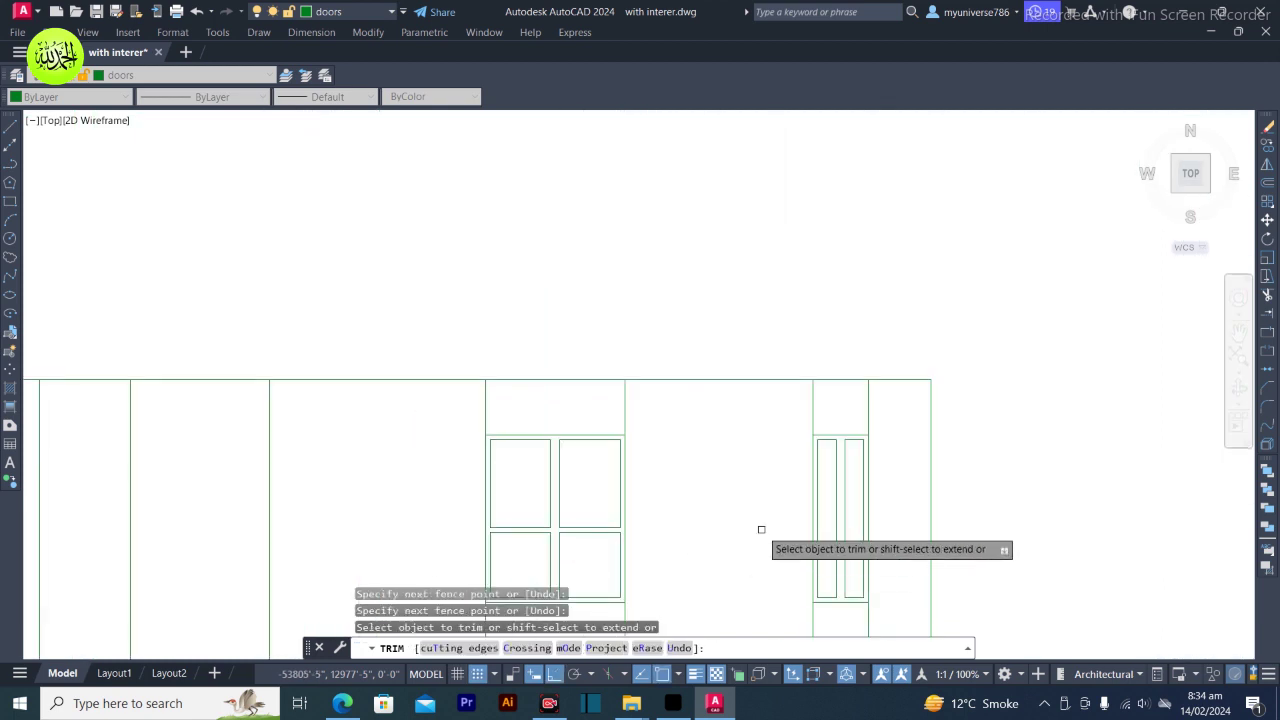
key("Escape")
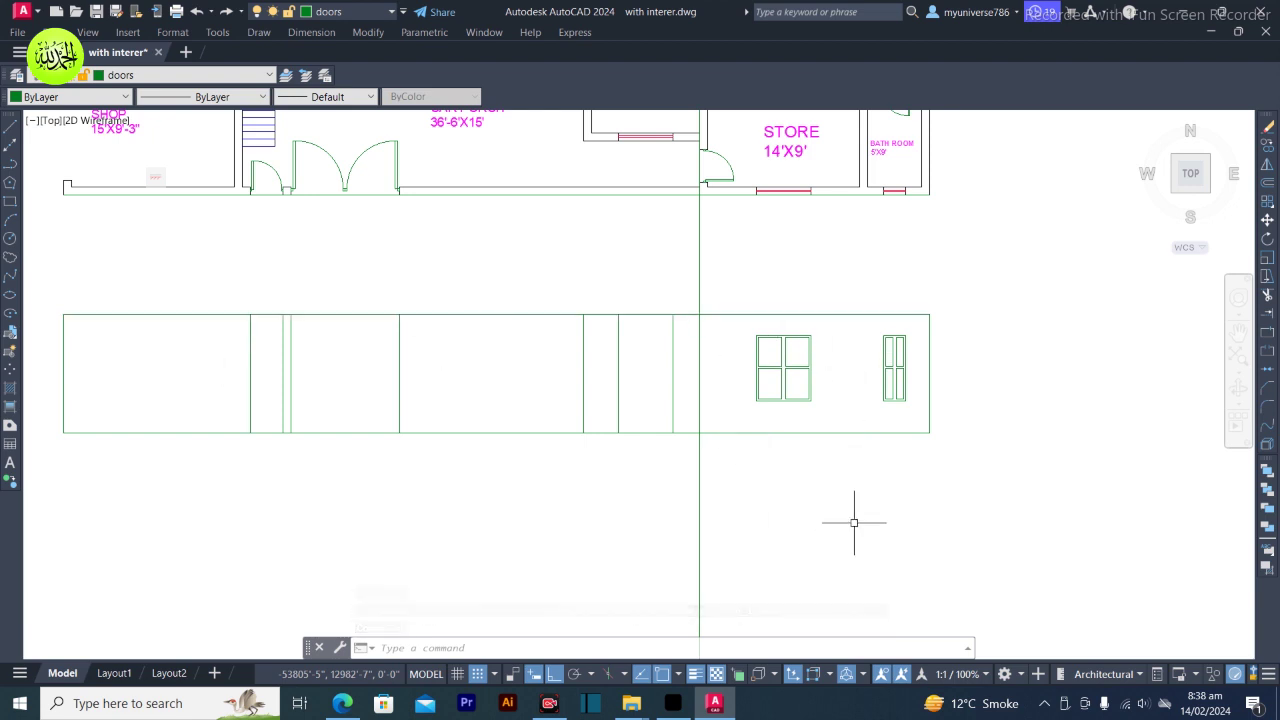
Offset the elevation's top line 4' downward
key("Escape")
key("Escape")
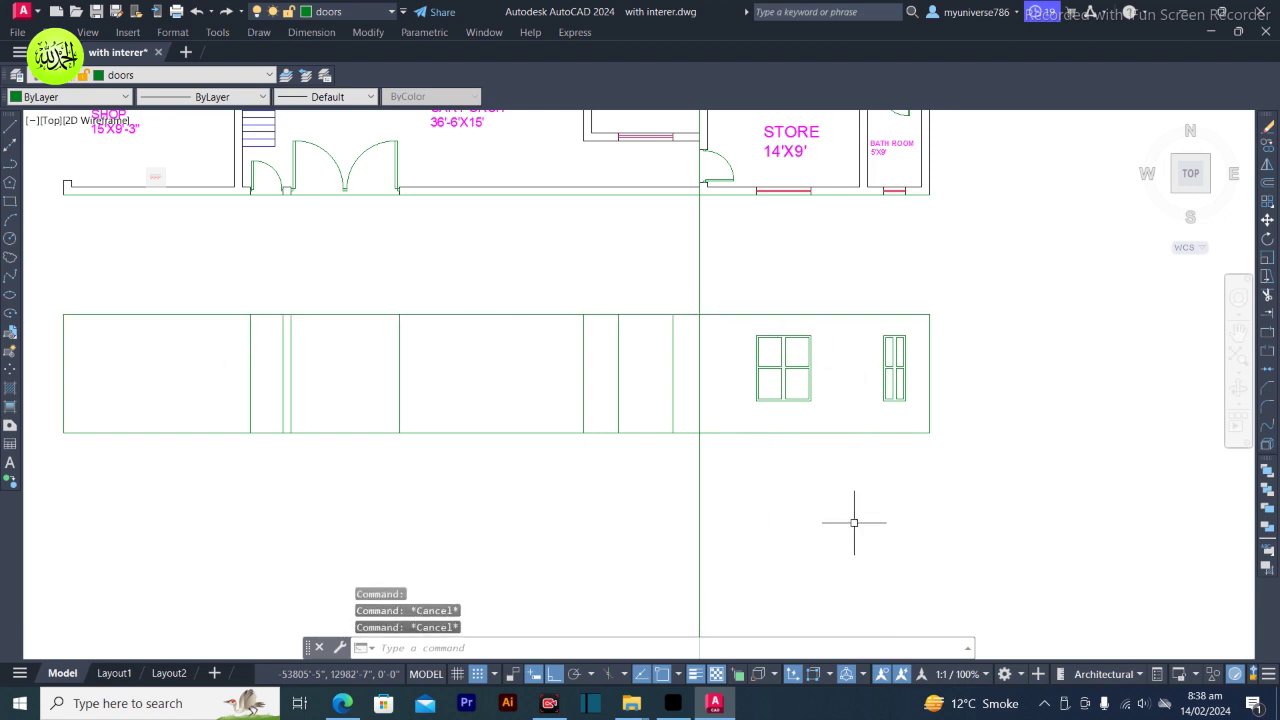
type("o")
key("Return")
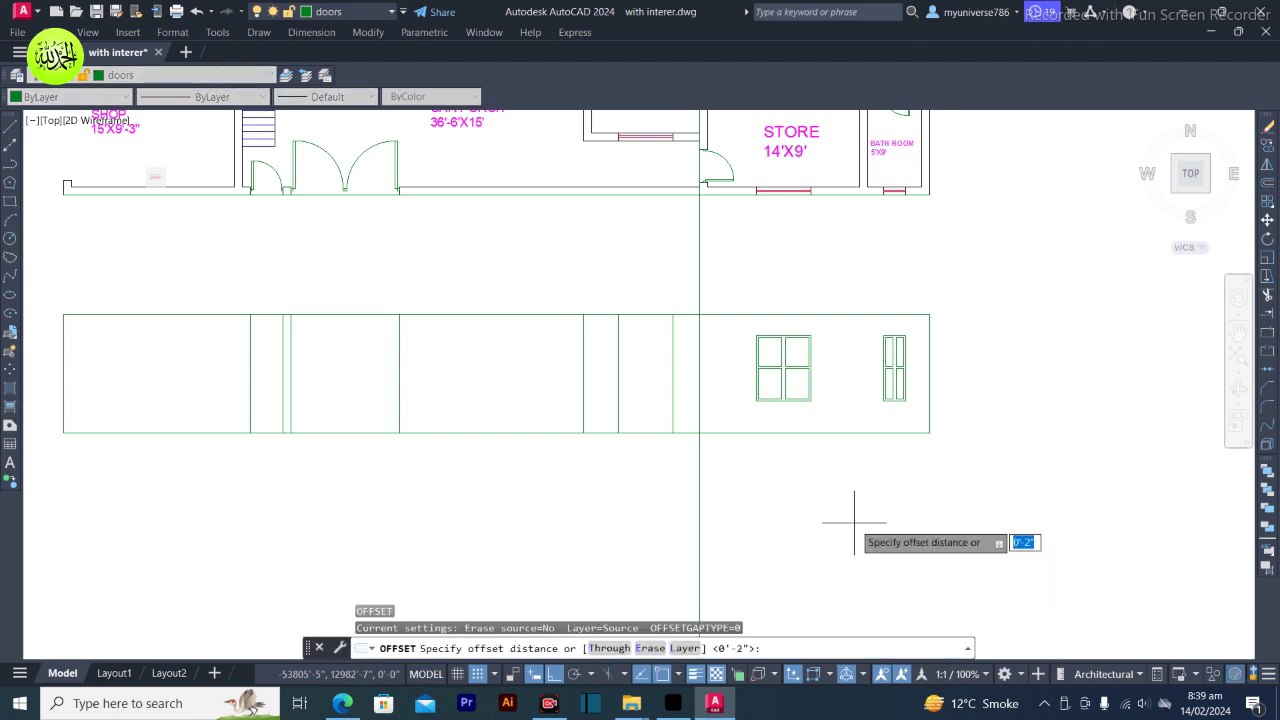
type("4")
key("Return")
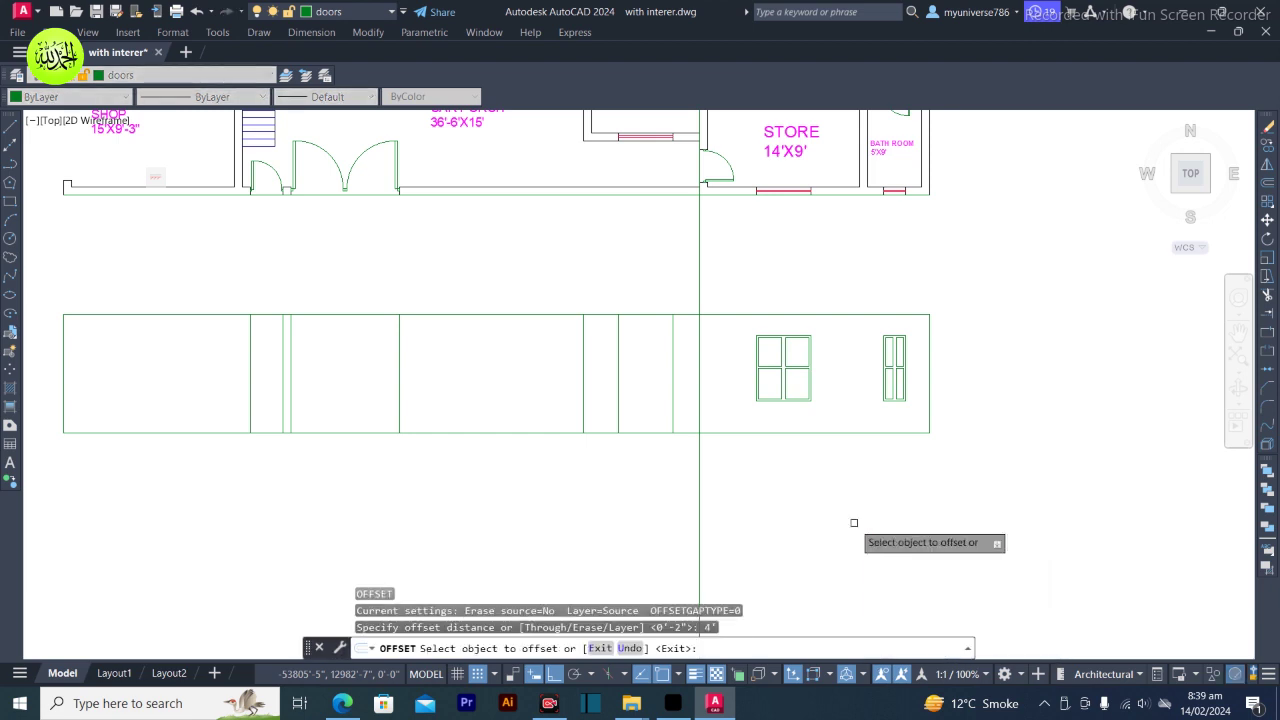
left_click(526, 316)
left_click(526, 344)
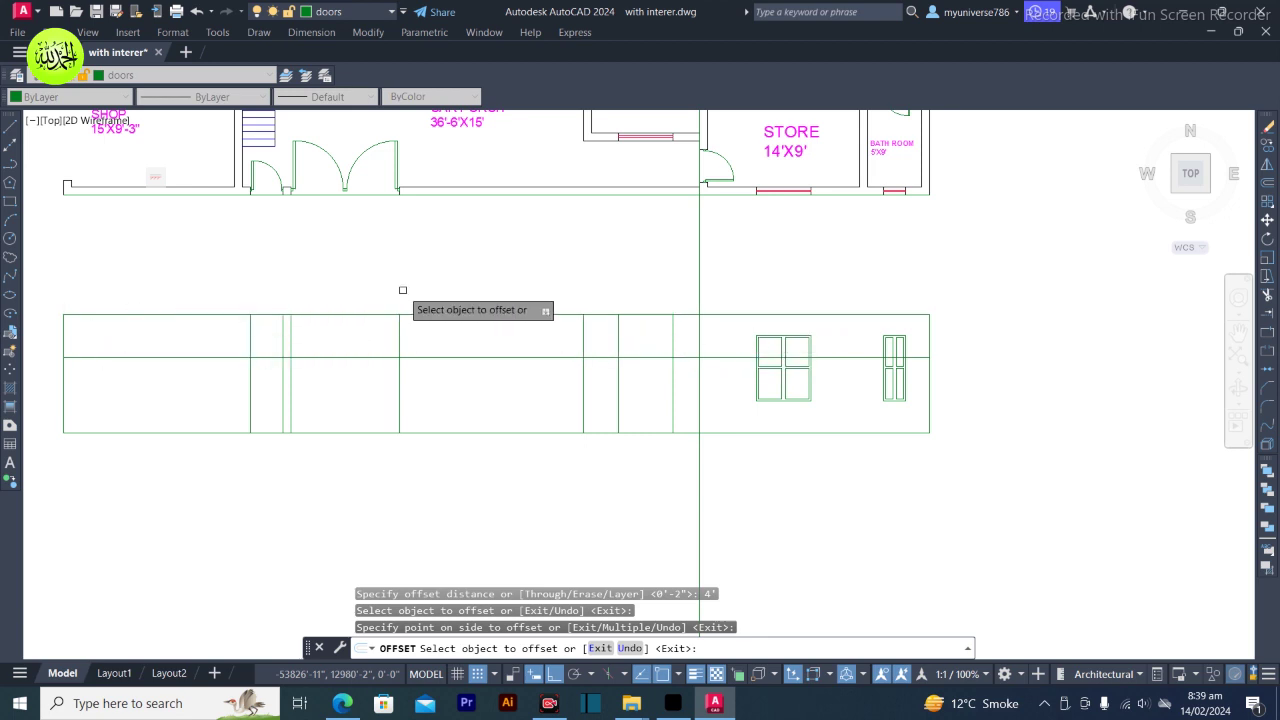
key("Escape")
key("Escape")
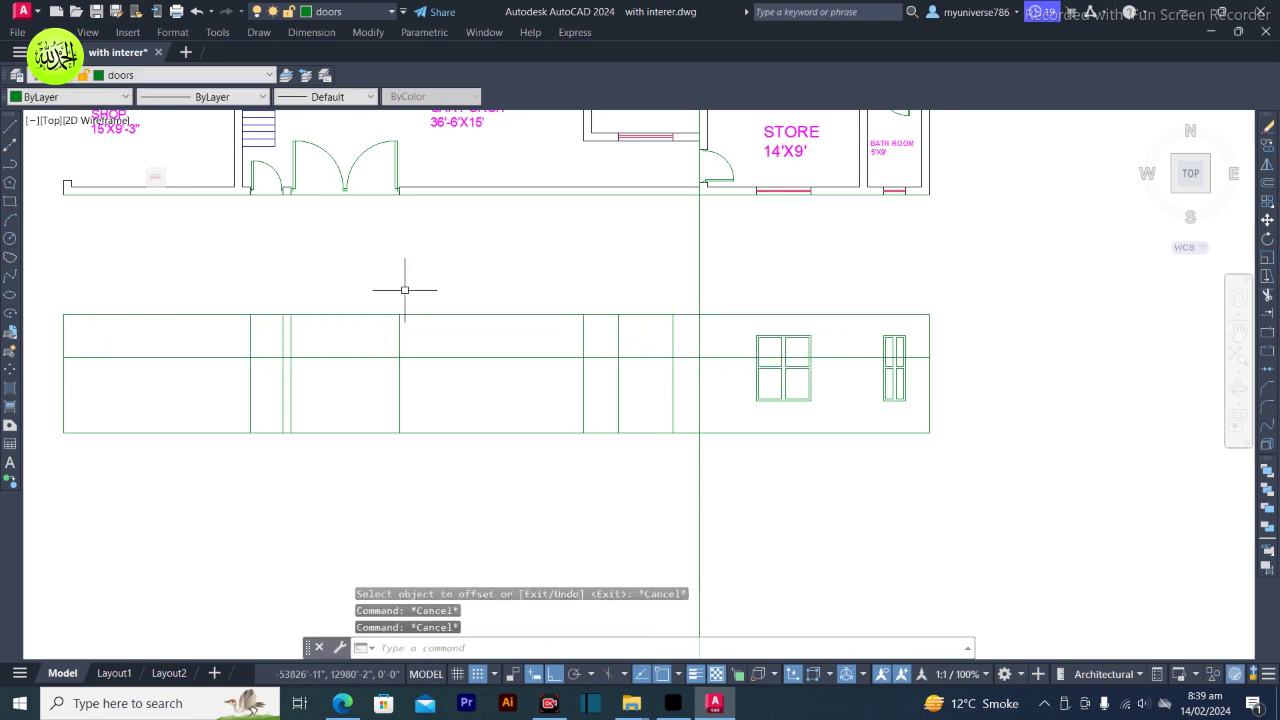
Trim the 4' offset line out of the shop section and the lines above it between the shop and the kitchen
type("tr")
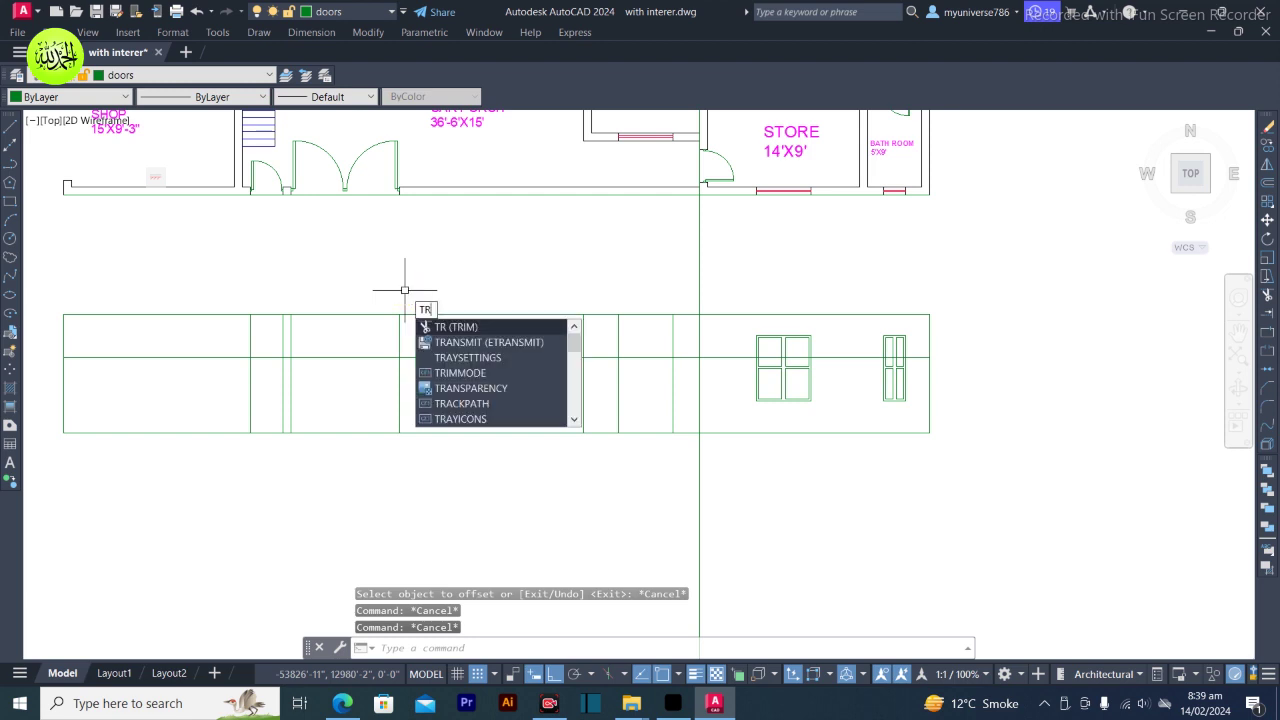
key("Return")
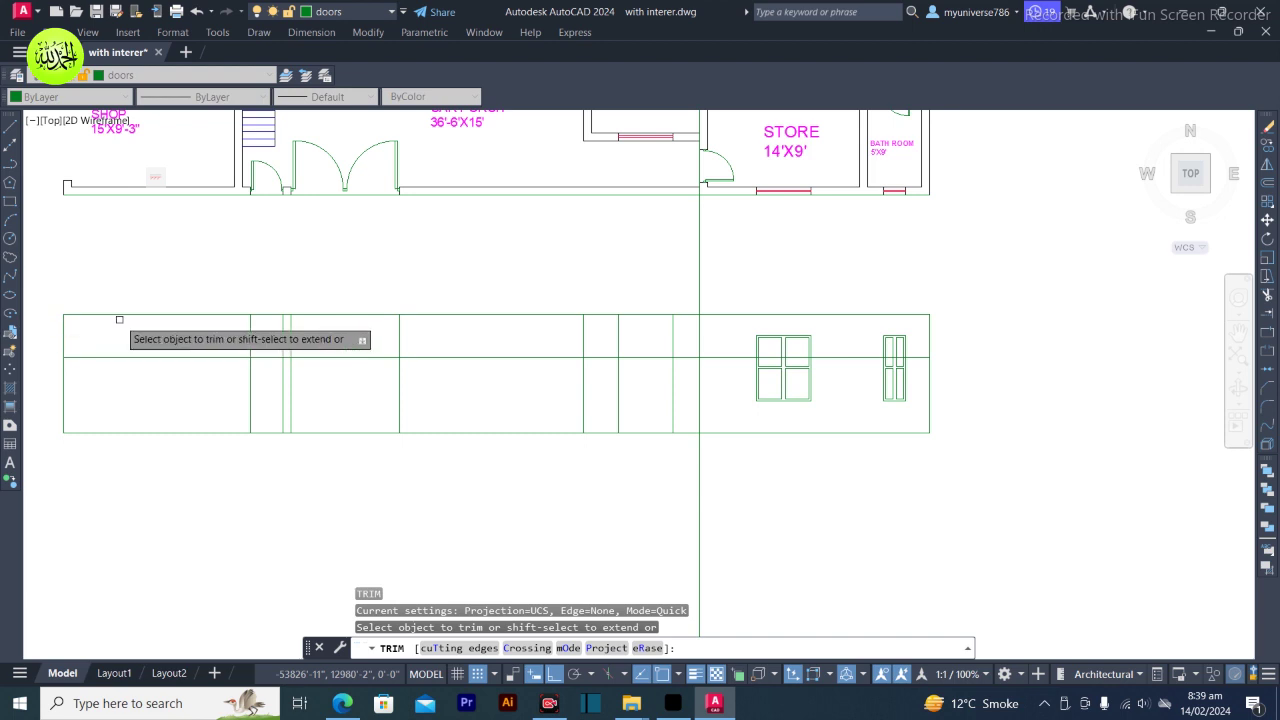
key("Escape")
key("Escape")
key("Escape")
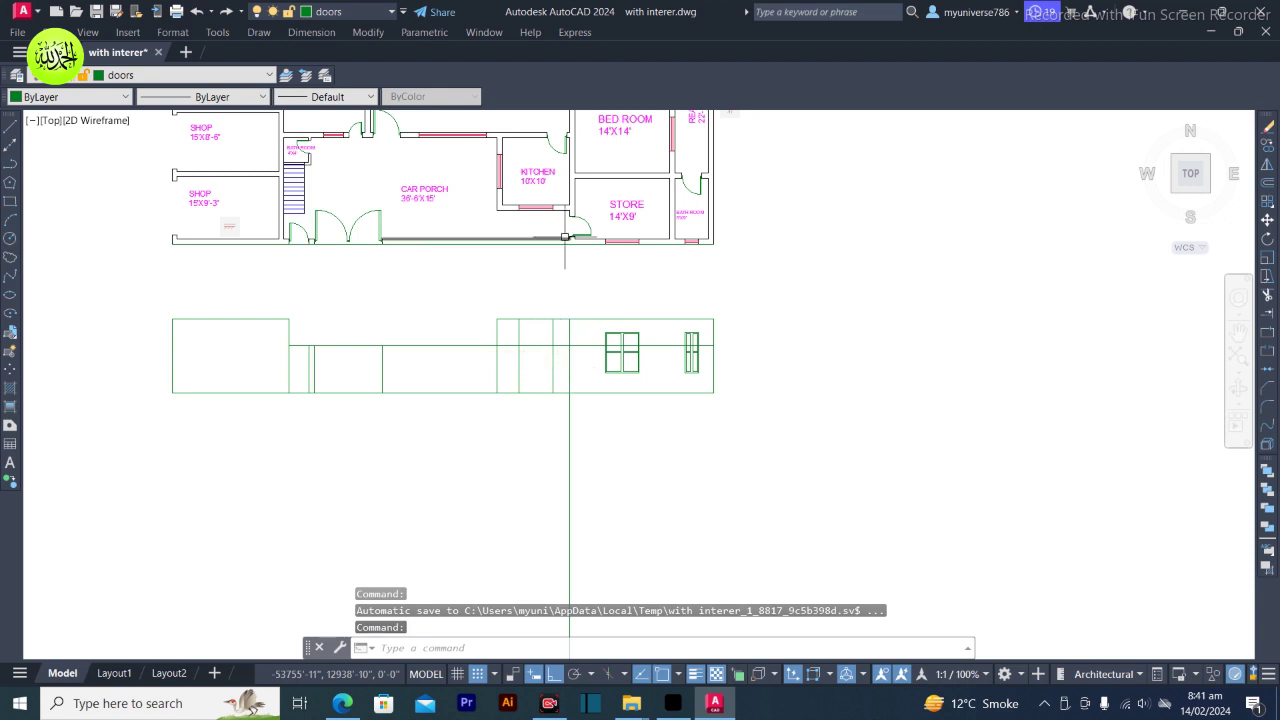
Cut back the long projection line at the kitchen and store boundary to the upper wall section
left_click(569, 335)
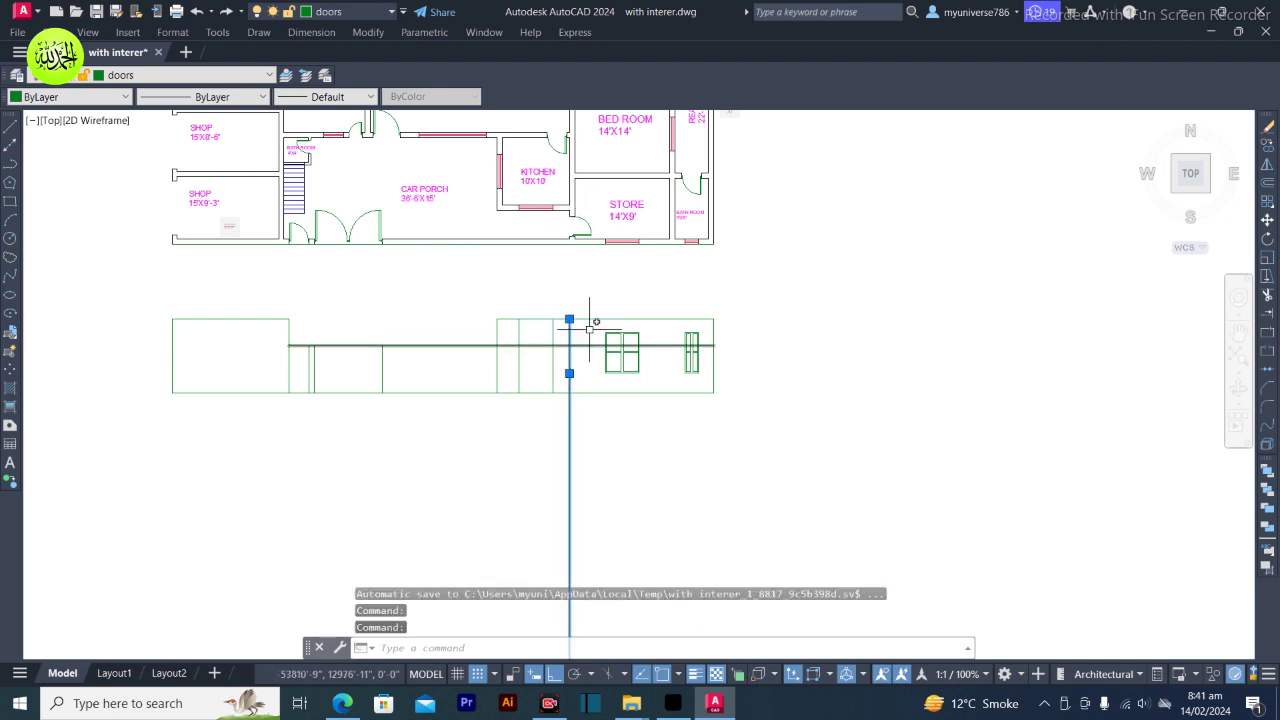
left_click(778, 550)
key("Return")
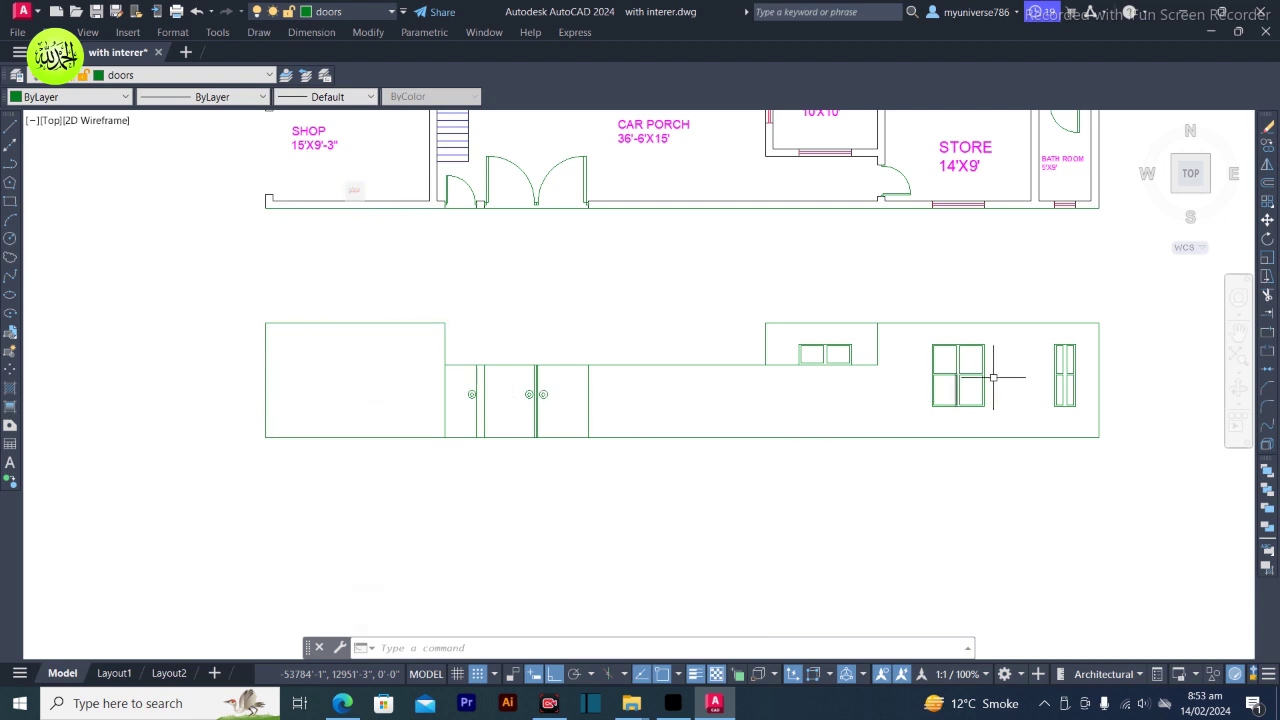
Review the front elevation together with the floor plan it was projected from
scroll(818, 361, "down", 4)
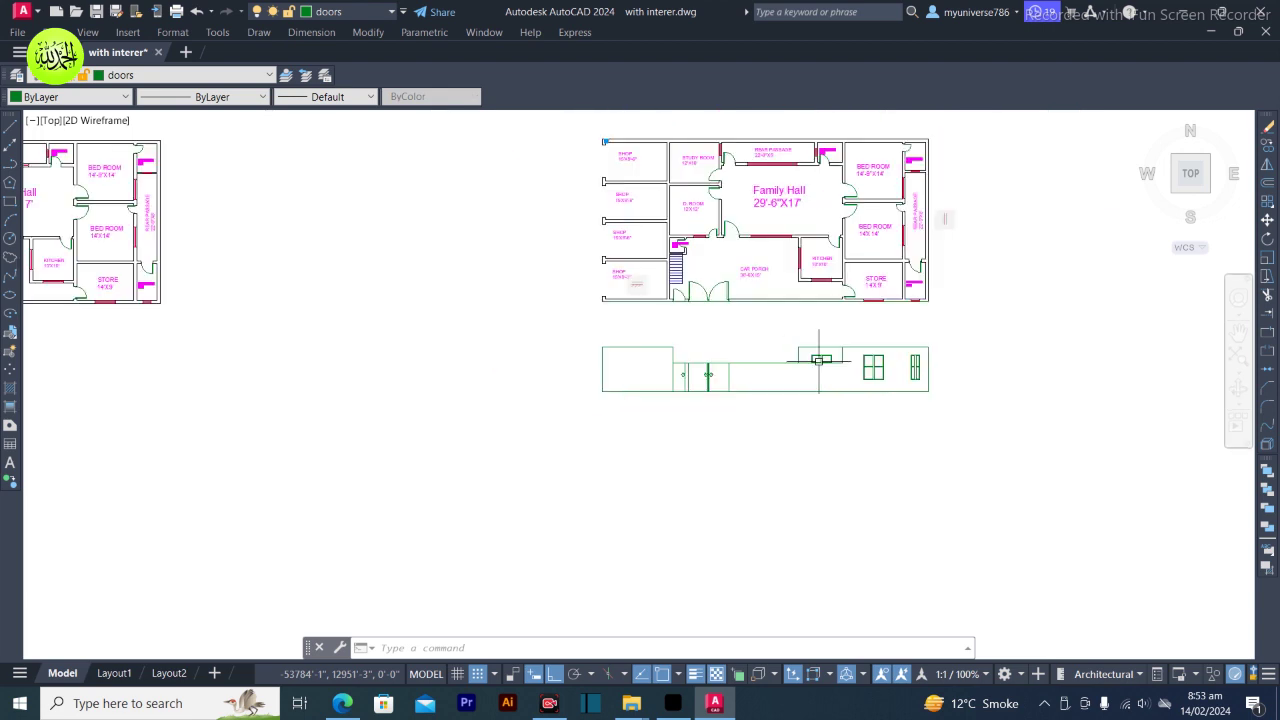
scroll(956, 333, "up", 2)
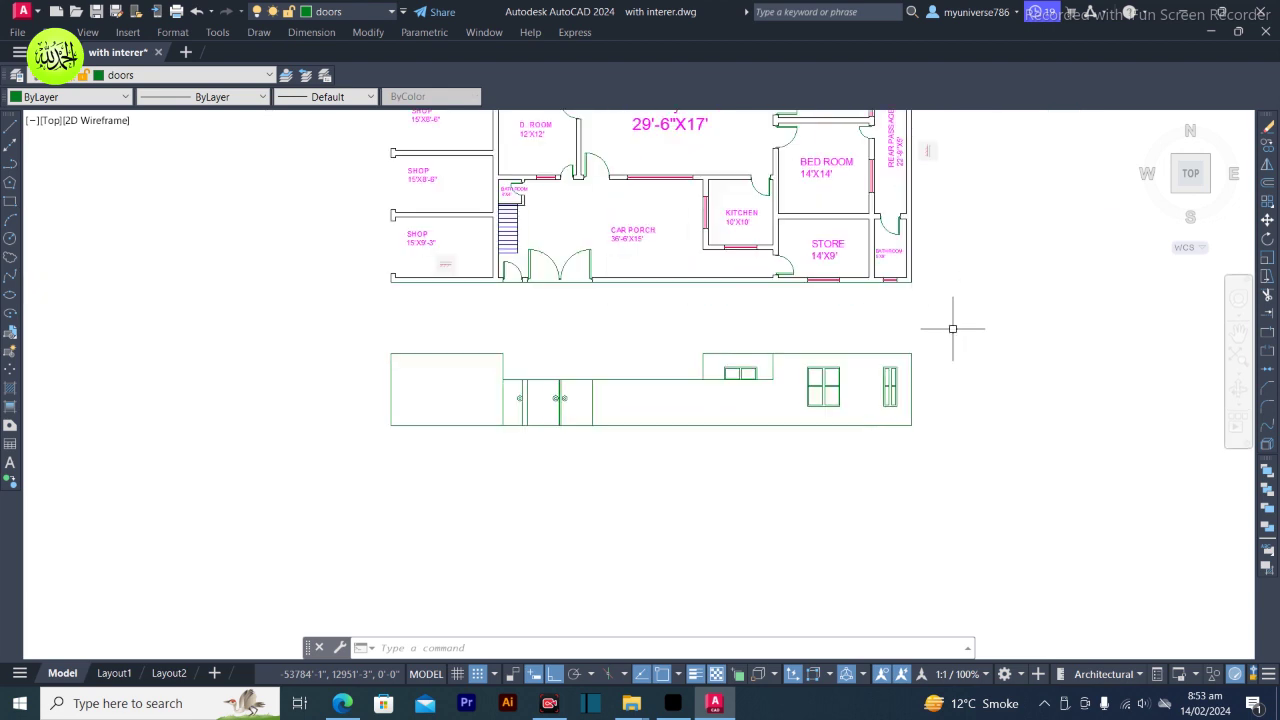
left_click(1239, 332)
left_click_drag(1058, 354, 908, 444)
left_click_drag(886, 292, 854, 363)
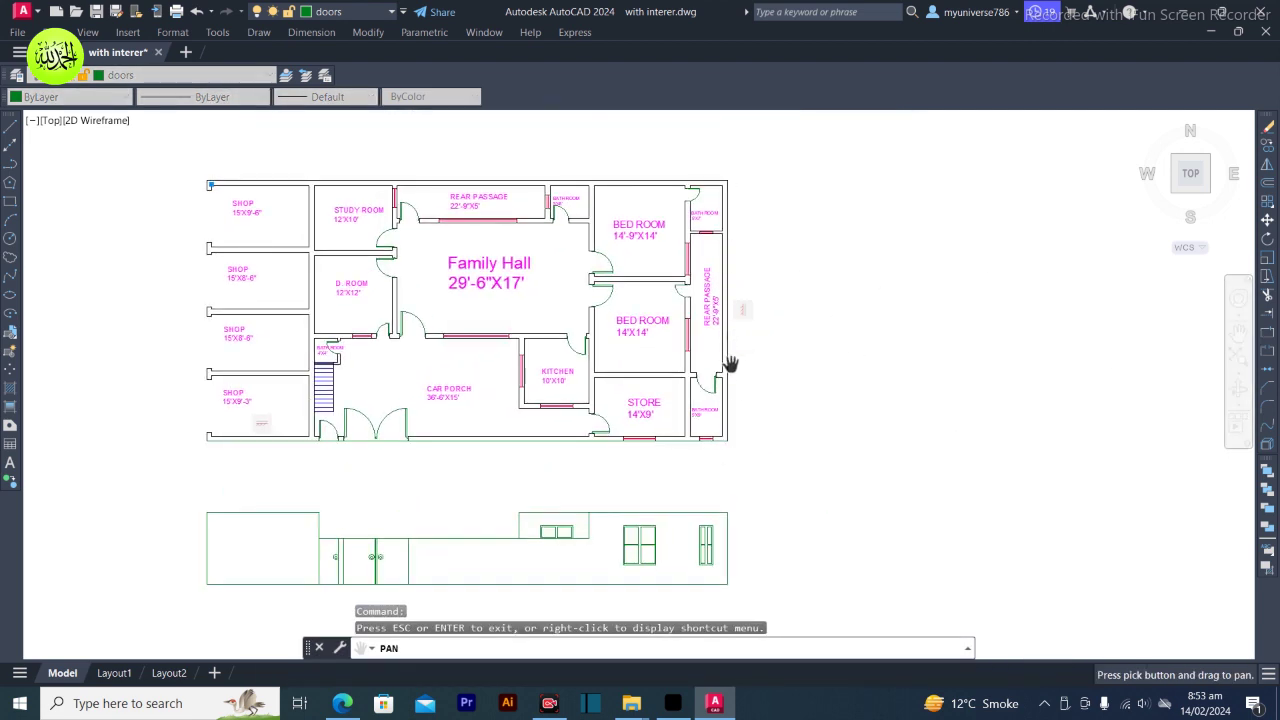
left_click_drag(695, 321, 746, 358)
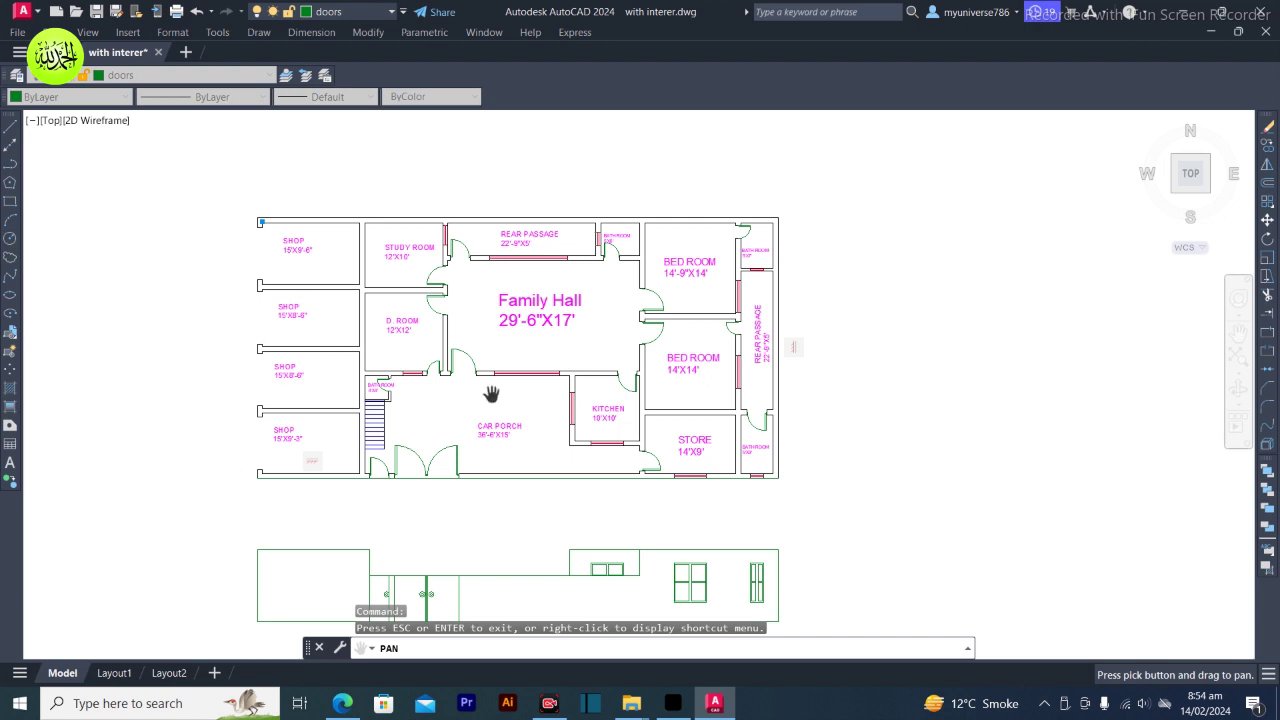
left_click_drag(580, 380, 596, 305)
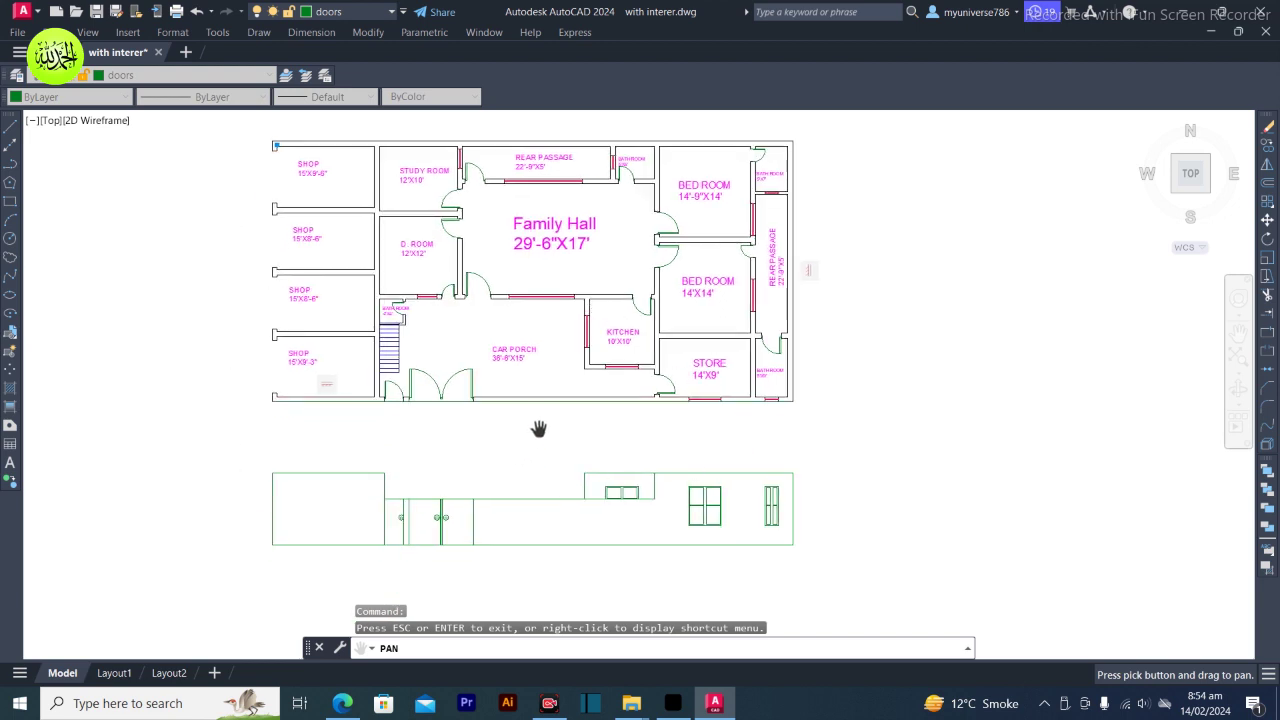